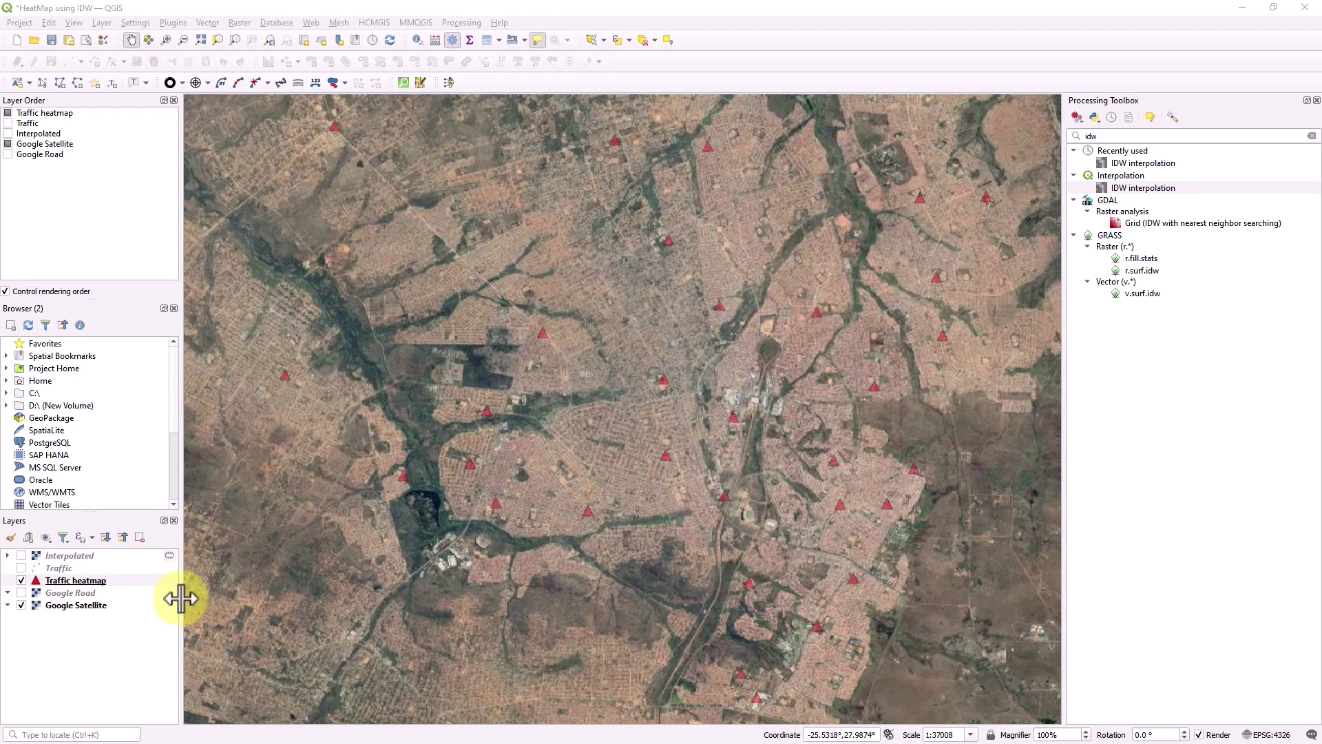
Open the Traffic heatmap layer's attribute table to review the 37 sites' traffic values
{"action": "right_click", "coordinate": [130, 584]}
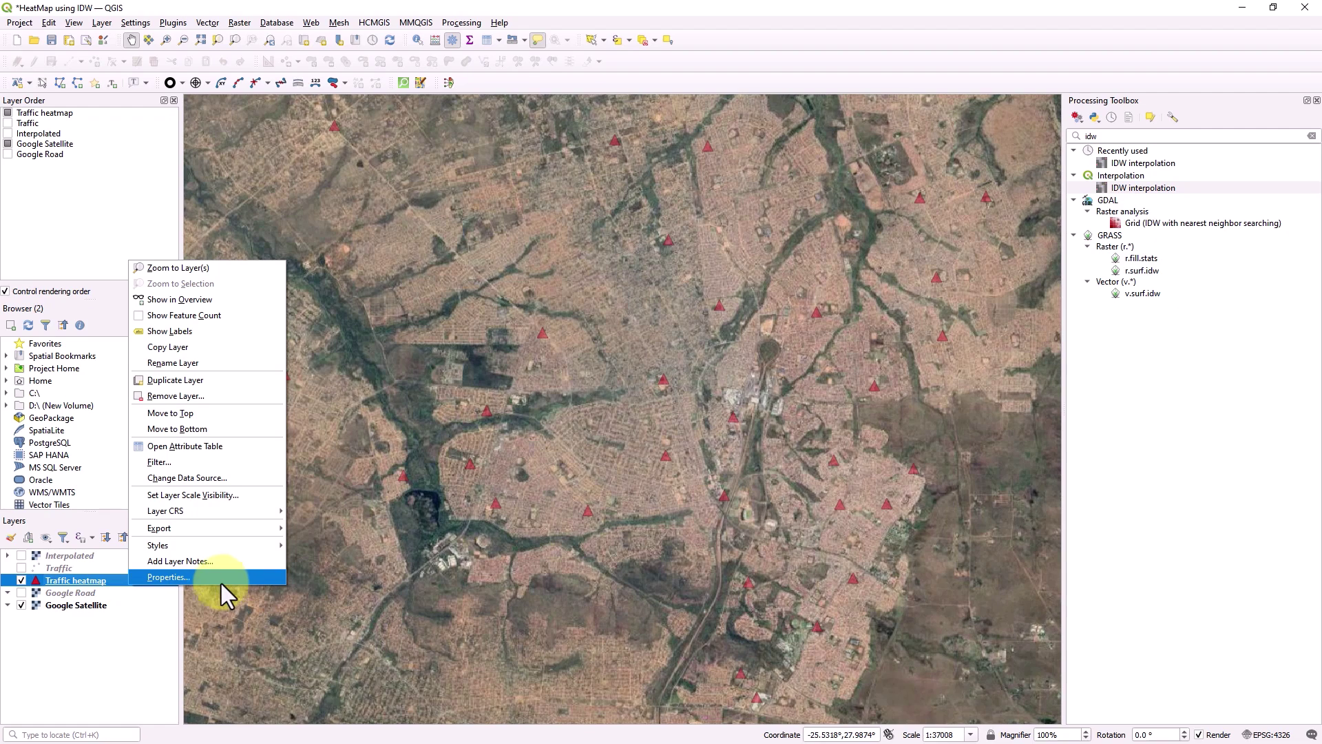
{"action": "left_click", "coordinate": [234, 446]}
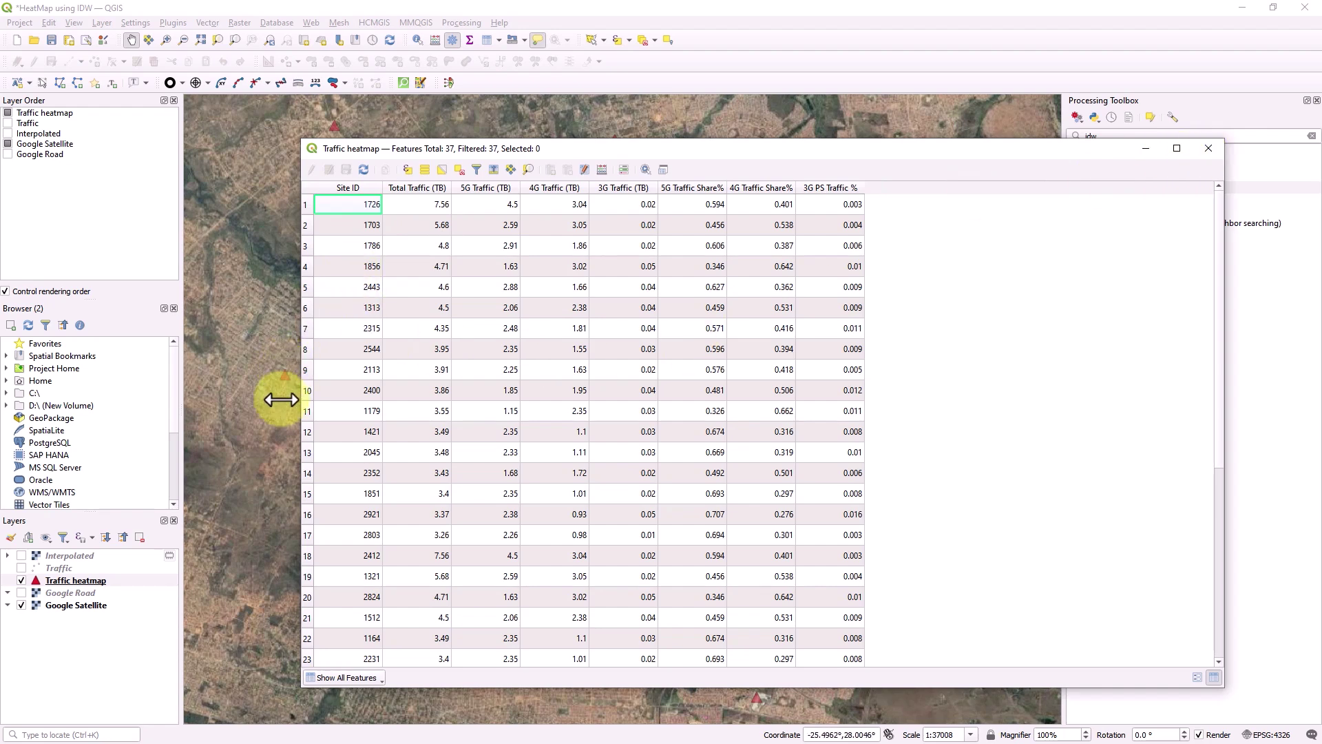
Close the attribute table and swap the Traffic heatmap points for the Traffic layer's labelled heatmap
{"action": "left_click", "coordinate": [1207, 150]}
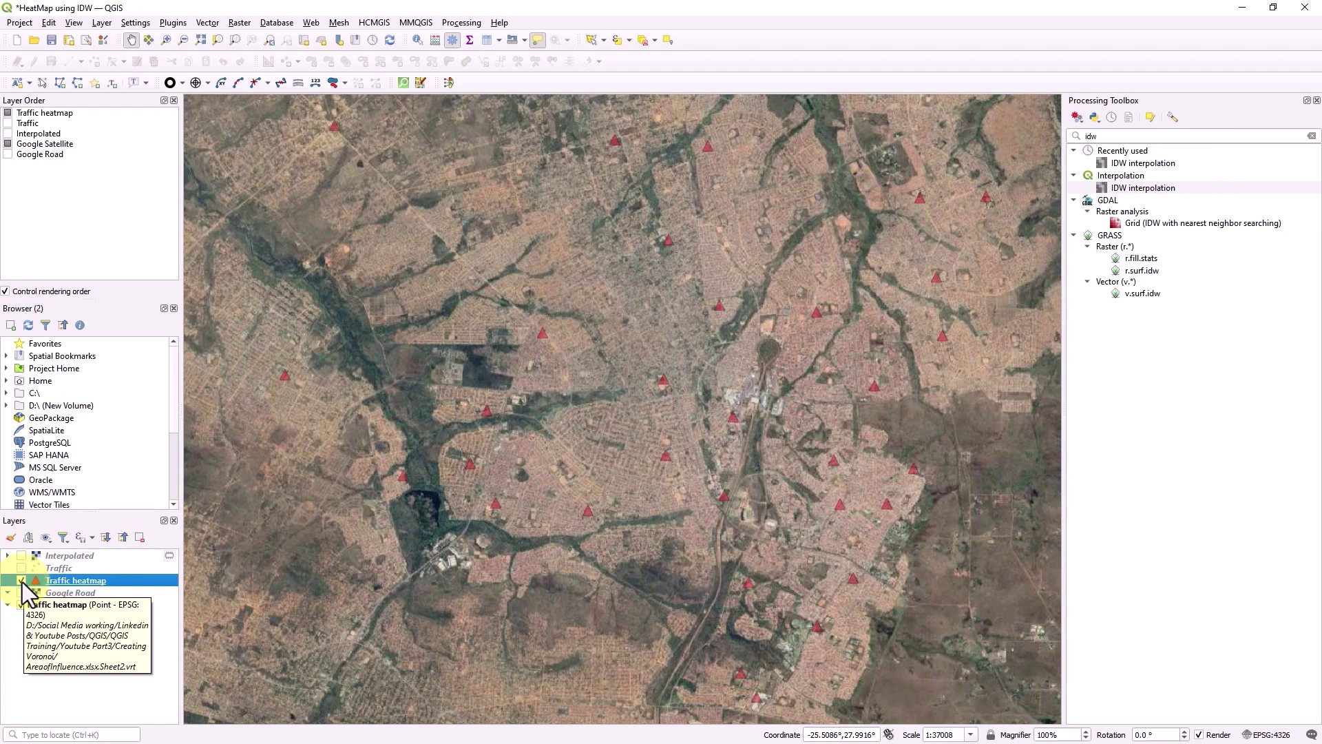
{"action": "left_click", "coordinate": [22, 581]}
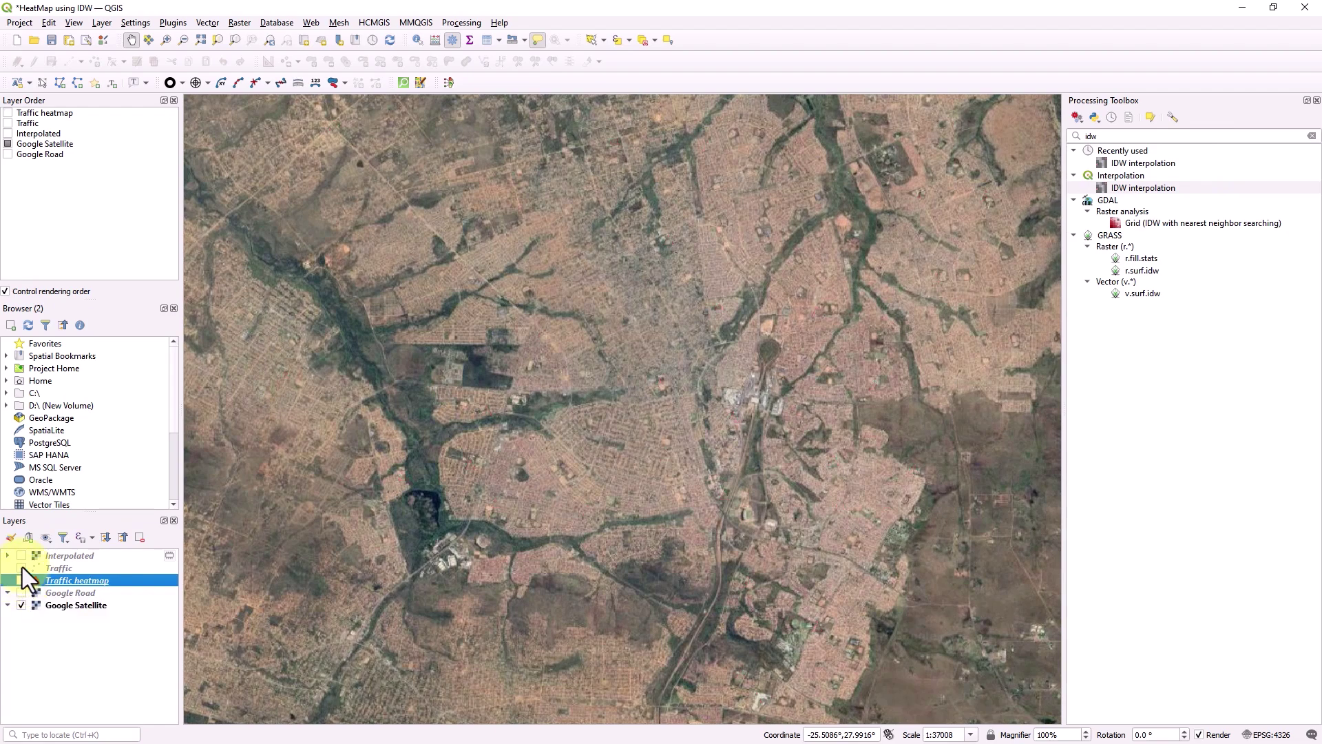
{"action": "left_click", "coordinate": [21, 568]}
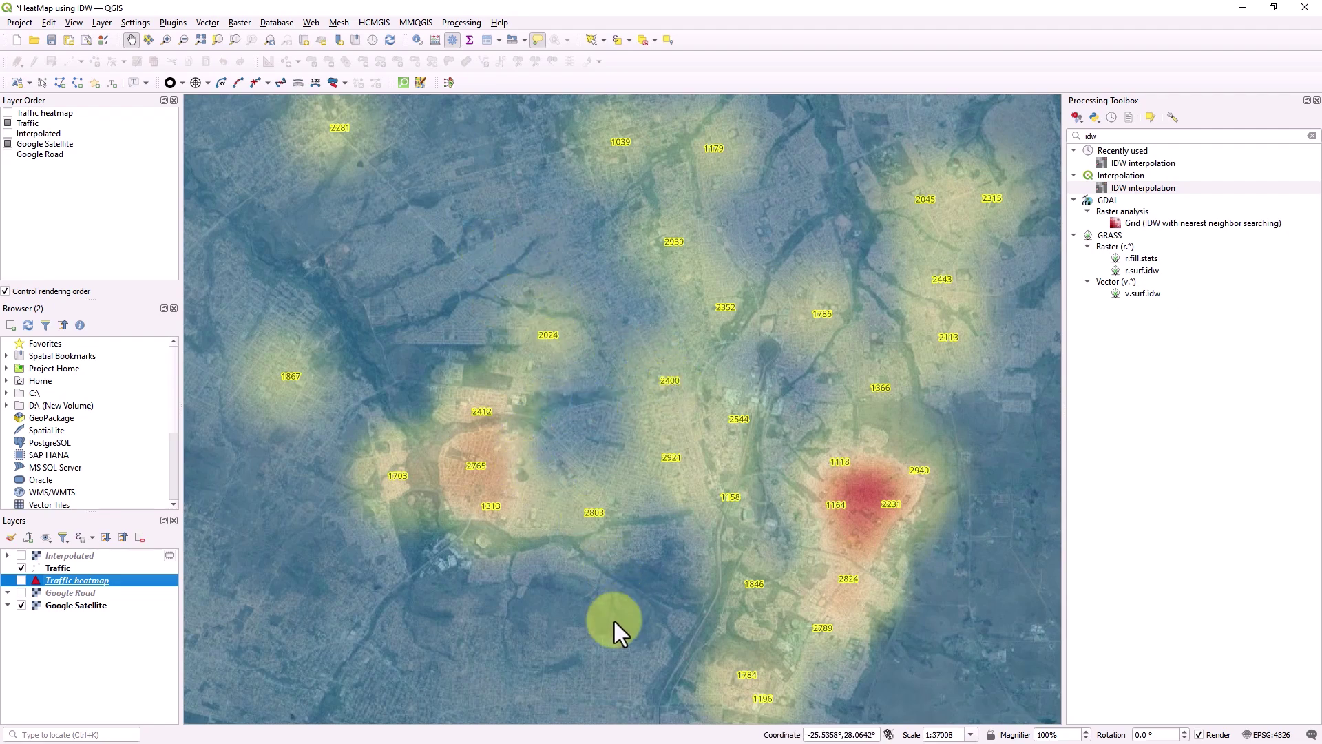
{"action": "left_click", "coordinate": [21, 581]}
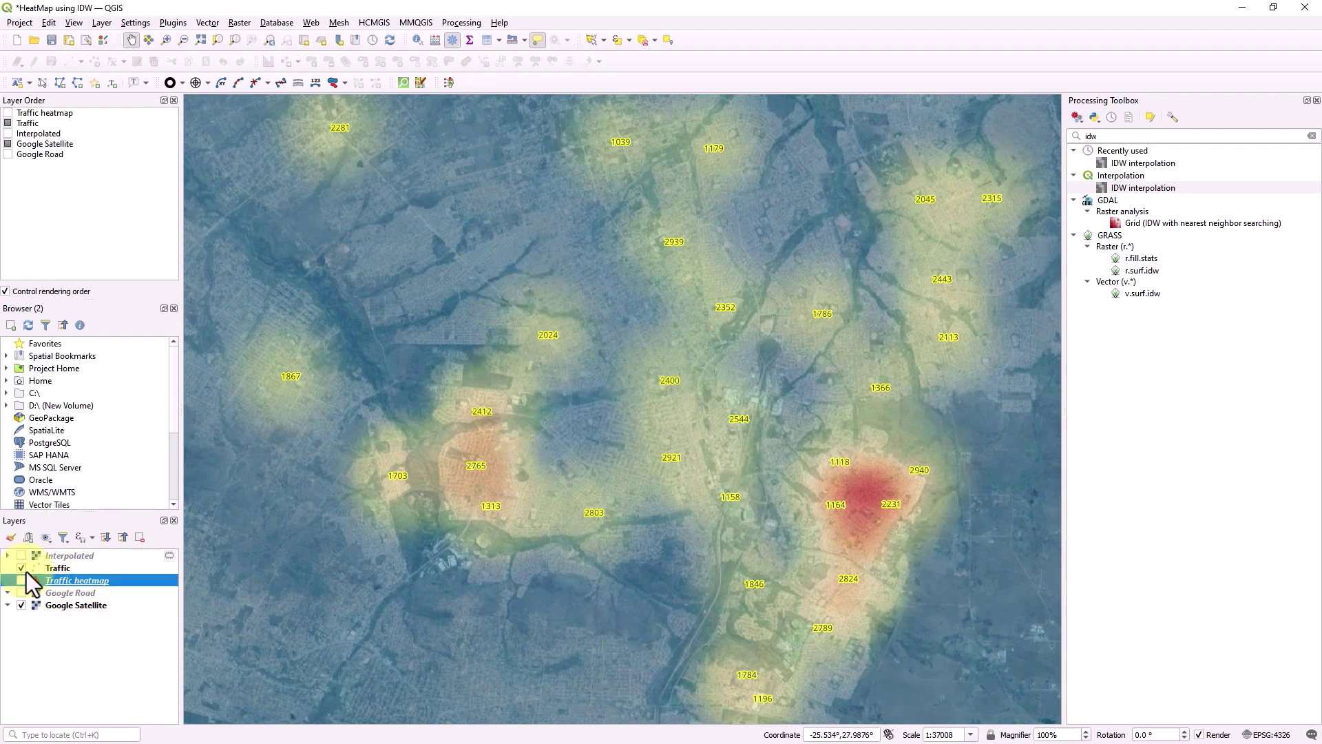
{"action": "left_click", "coordinate": [23, 570]}
Toggle the Interpolated IDW raster on and off to compare it with the Traffic heatmap
{"action": "left_click", "coordinate": [21, 556]}
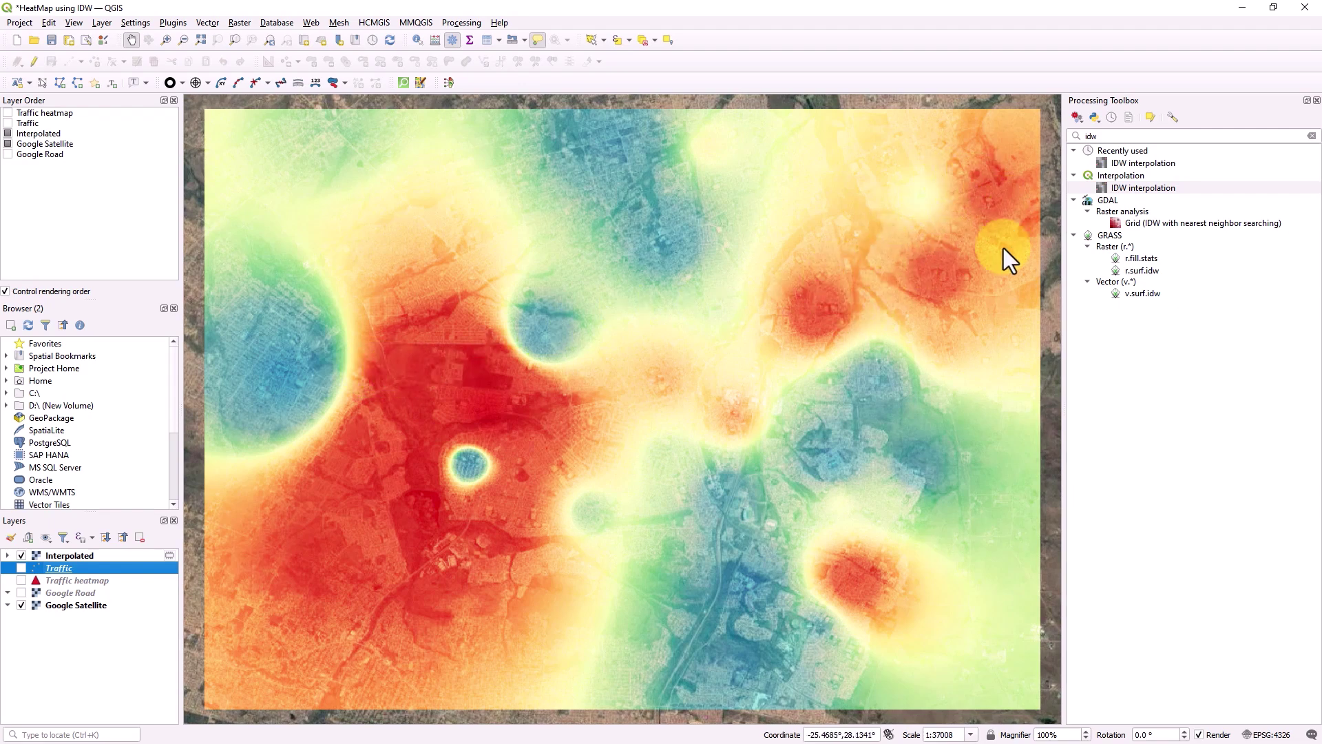
{"action": "left_click", "coordinate": [23, 569]}
{"action": "left_click", "coordinate": [20, 555]}
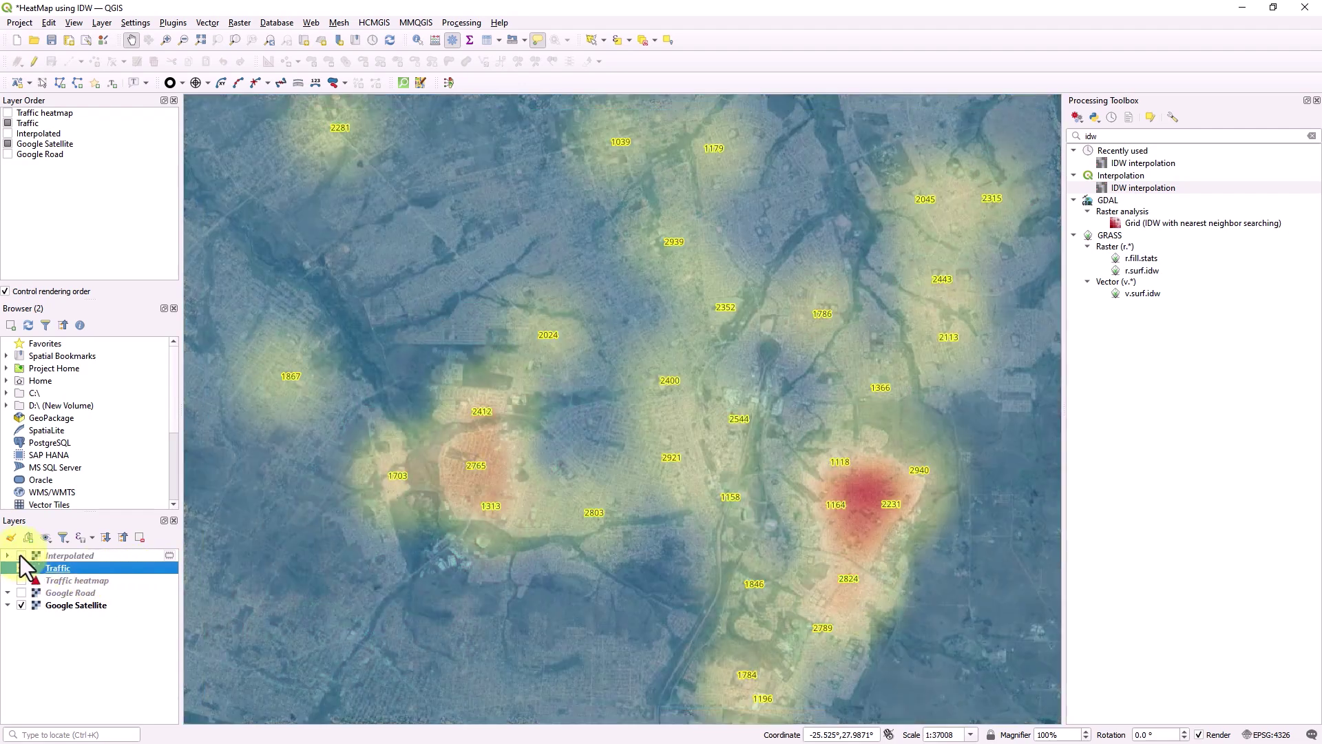
{"action": "left_click", "coordinate": [21, 555]}
{"action": "left_click", "coordinate": [20, 555]}
{"action": "left_click", "coordinate": [21, 556]}
{"action": "left_click", "coordinate": [21, 555]}
{"action": "left_click", "coordinate": [20, 555]}
{"action": "left_click", "coordinate": [21, 555]}
{"action": "left_click", "coordinate": [20, 555]}
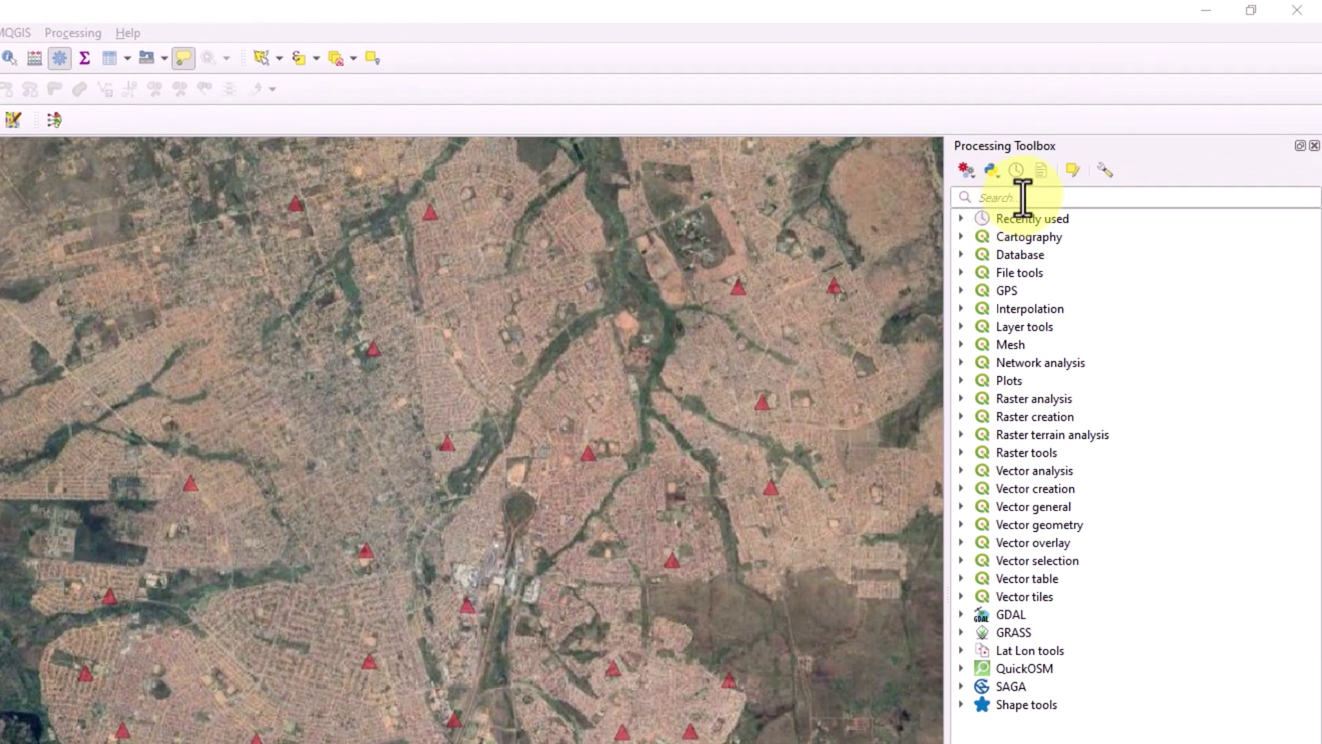
Filter the Processing Toolbox algorithms by 'idw'
{"action": "left_click", "coordinate": [1025, 200]}
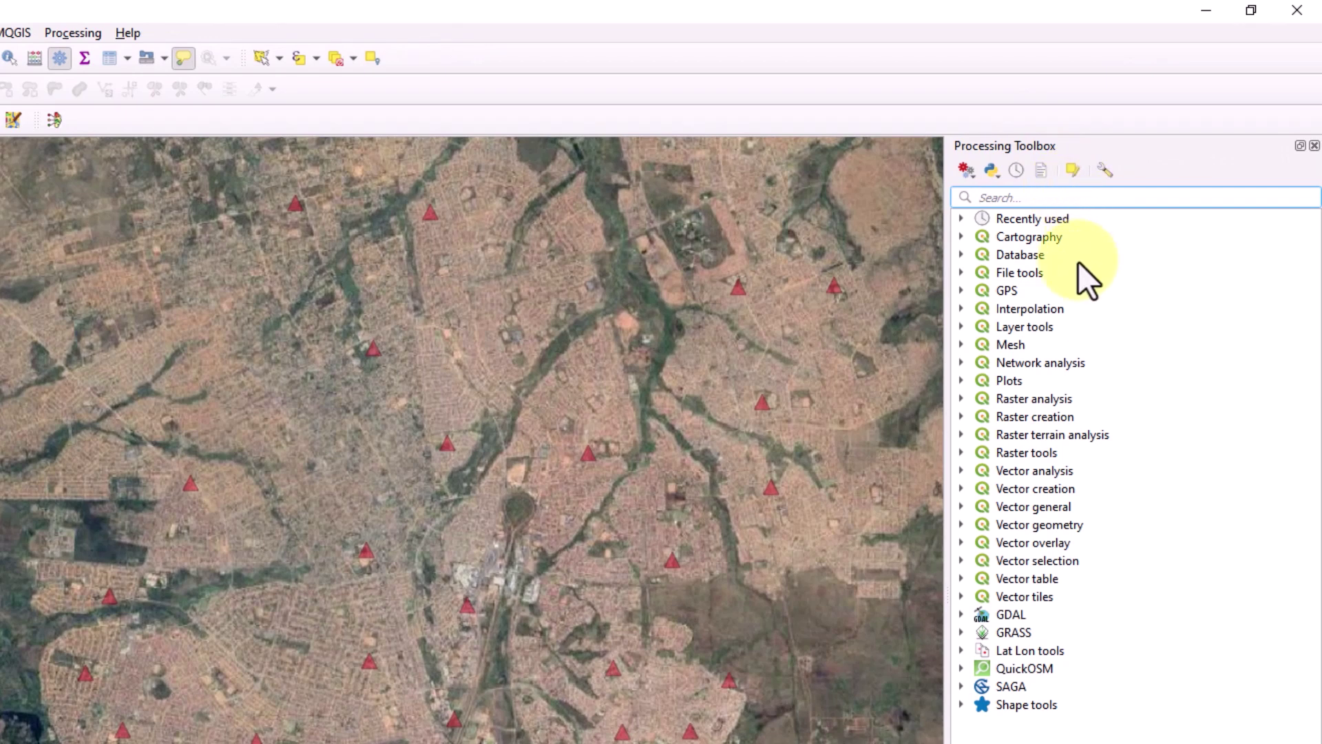
{"action": "type", "text": "idw"}
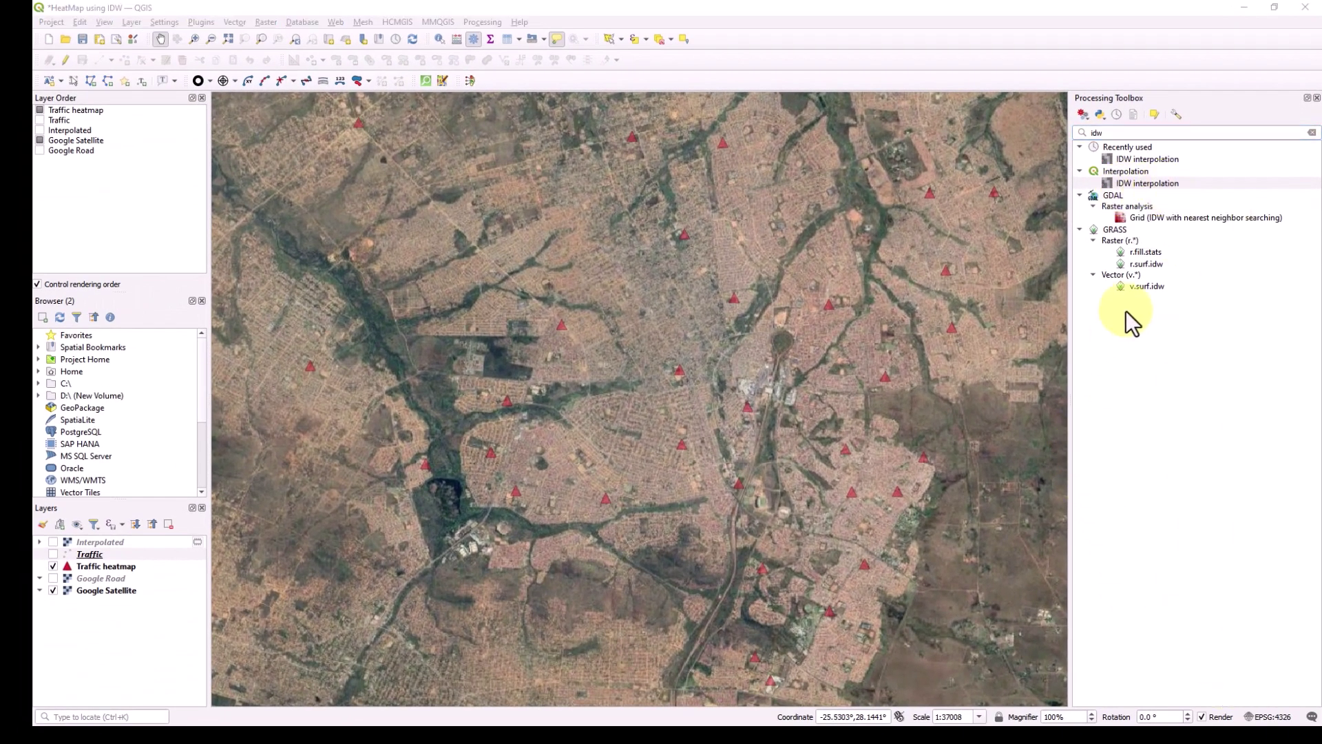
Open IDW interpolation and add the Traffic layer with Total Traffic (TB) as the interpolation attribute
{"action": "double_click", "coordinate": [1139, 183]}
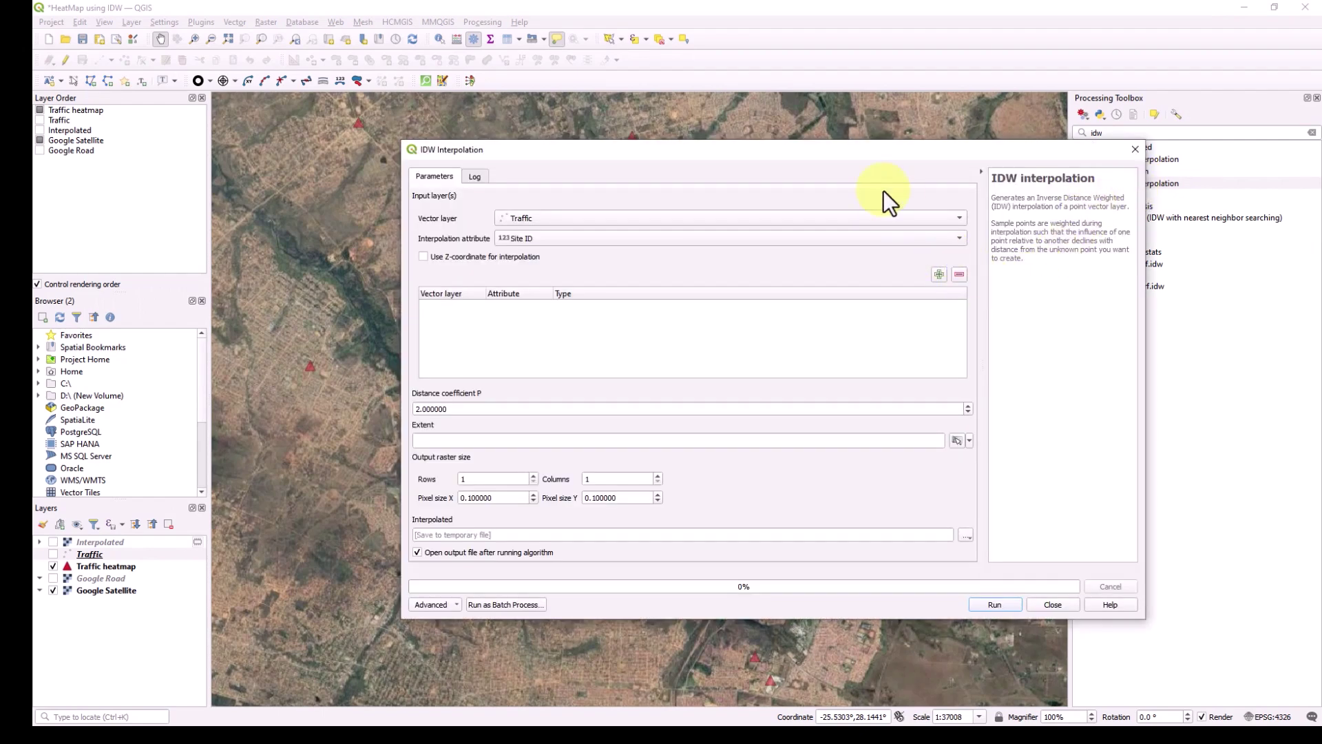
{"action": "left_click_drag", "start_coordinate": [854, 149], "coordinate": [818, 157]}
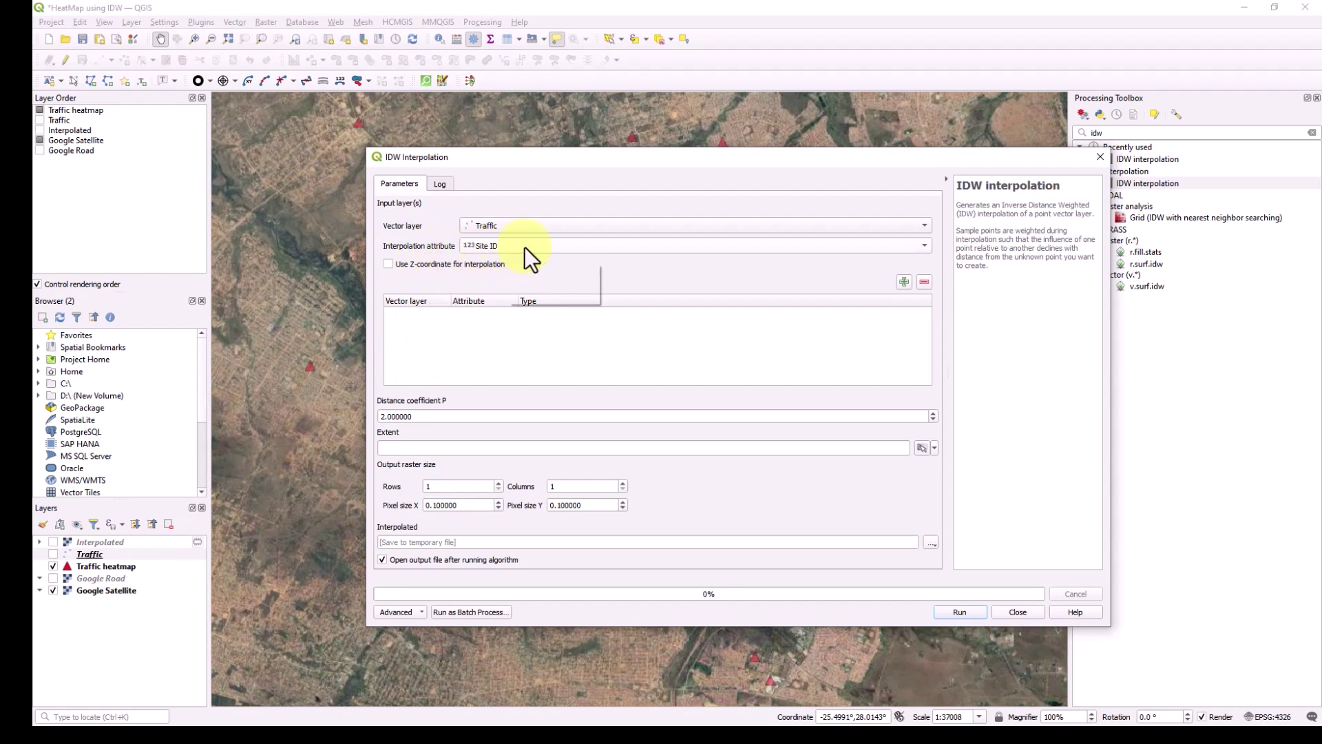
{"action": "left_click", "coordinate": [580, 247]}
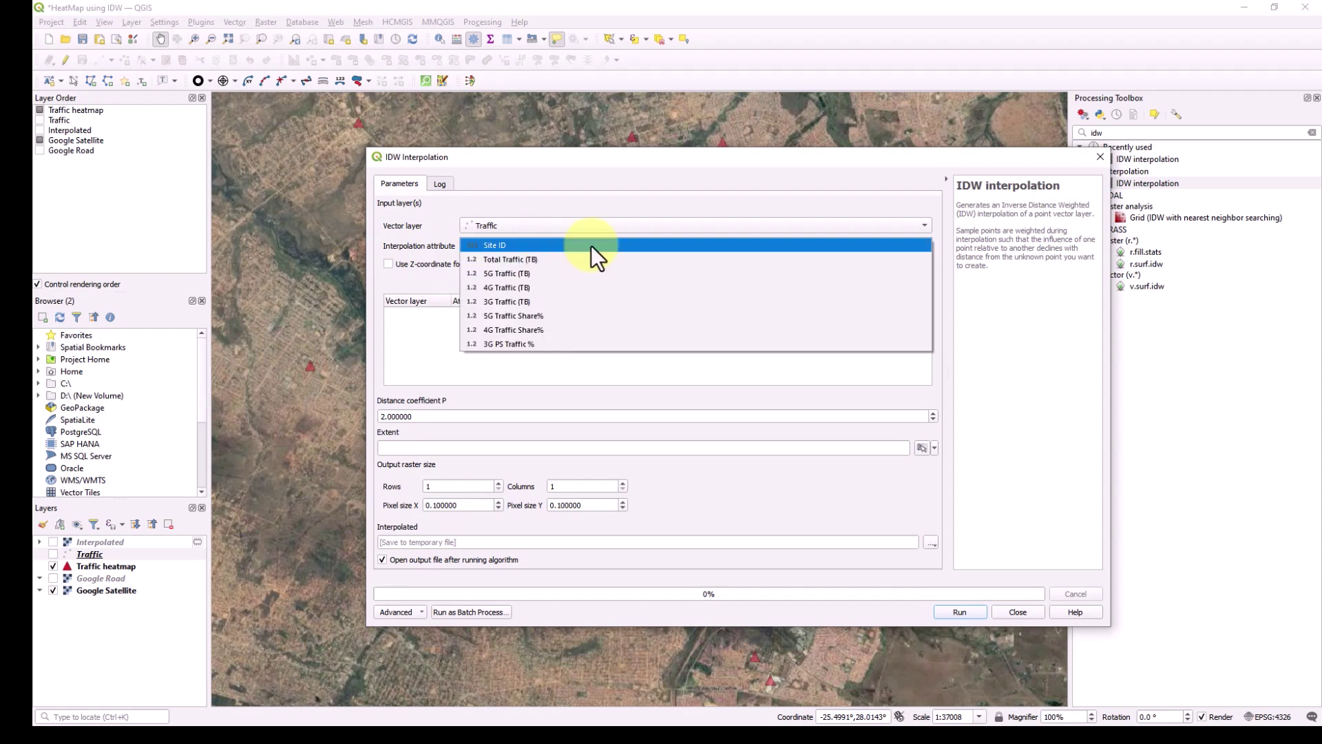
{"action": "left_click", "coordinate": [526, 258]}
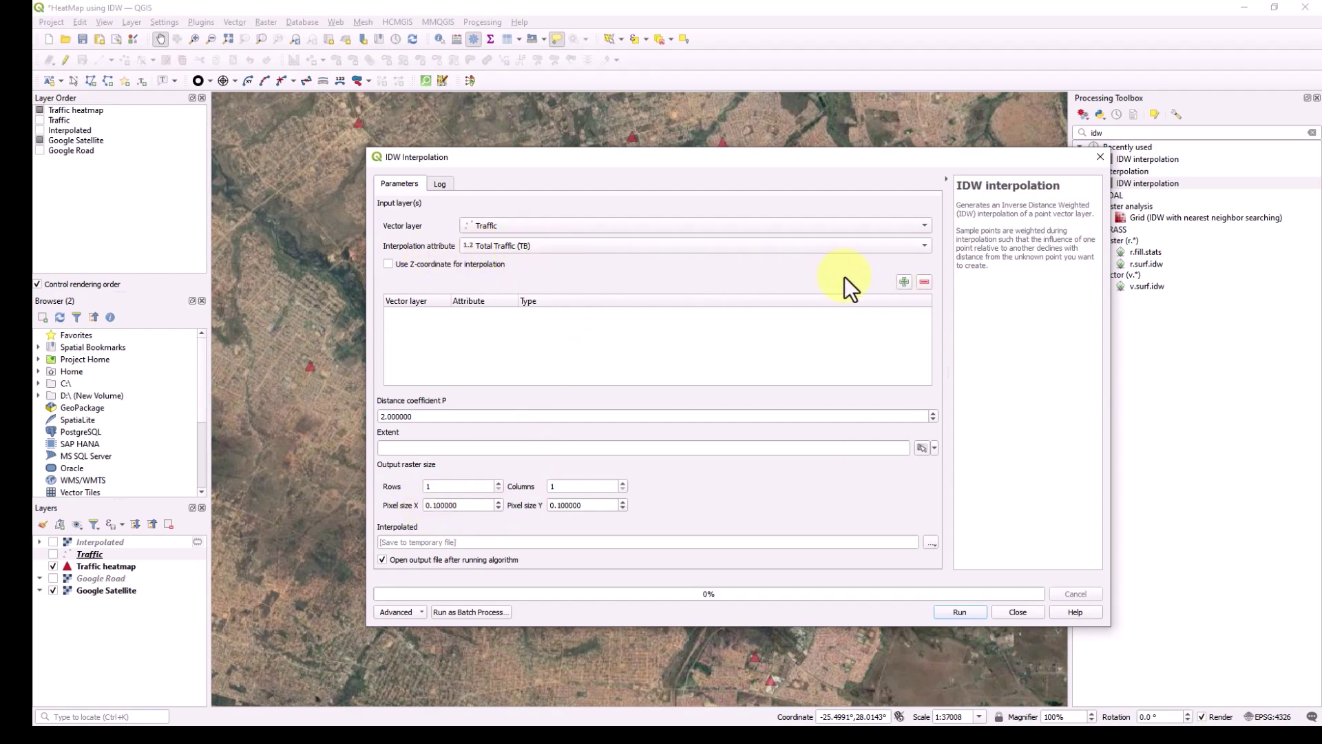
{"action": "left_click", "coordinate": [905, 282]}
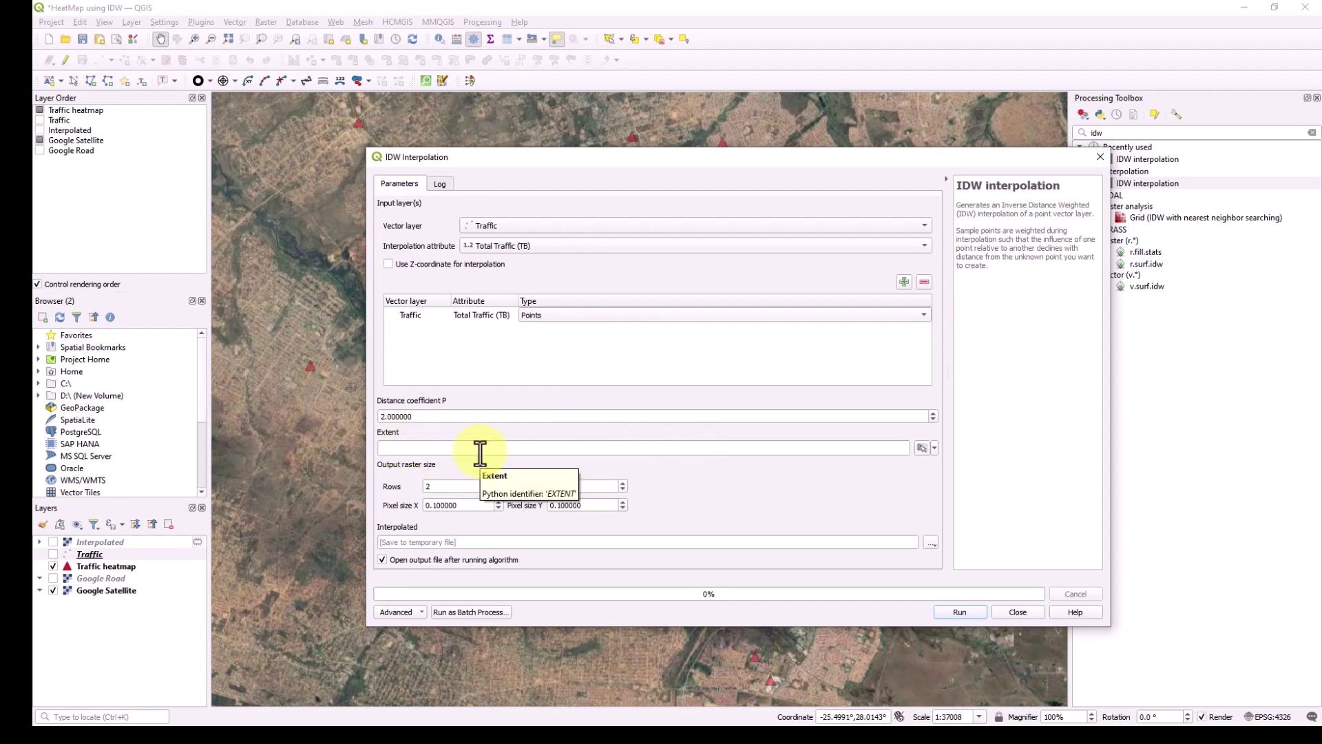
Discard a drawn extent and set the IDW extent to the current map canvas extent
{"action": "left_click", "coordinate": [935, 449]}
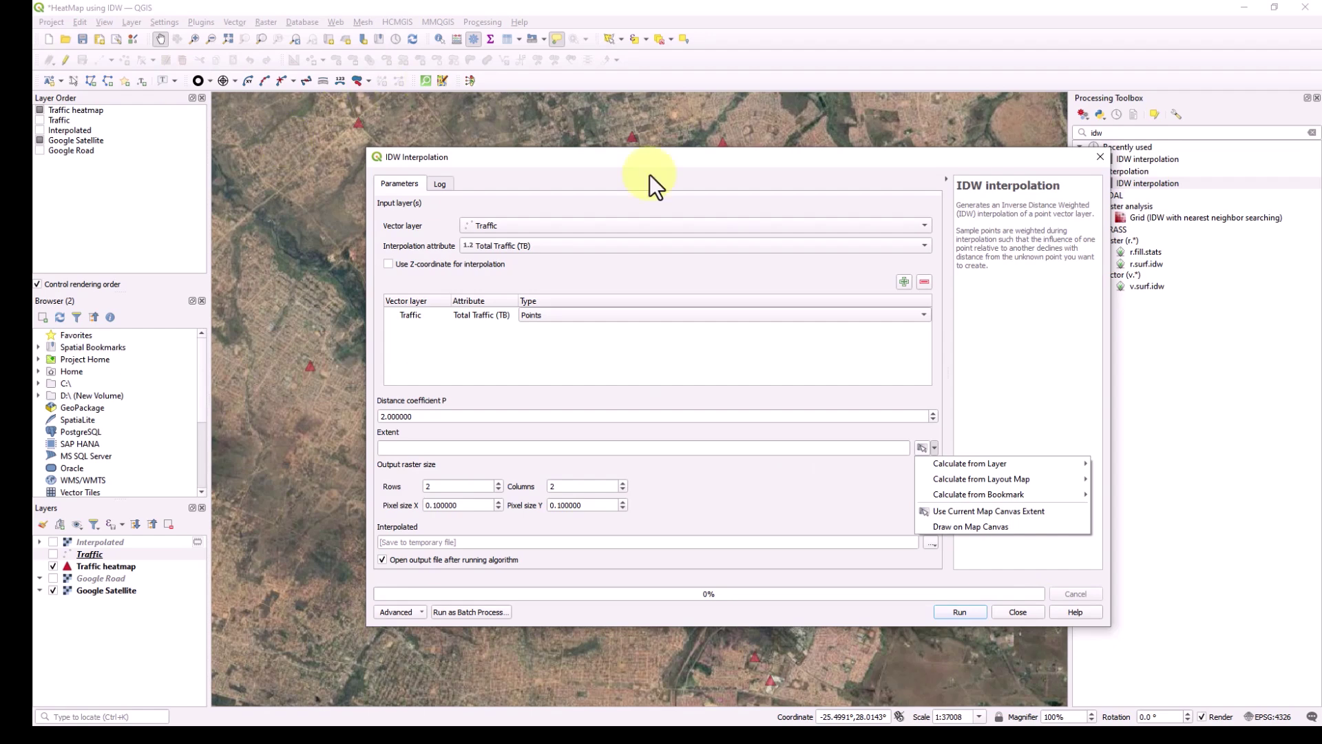
{"action": "left_click", "coordinate": [970, 527]}
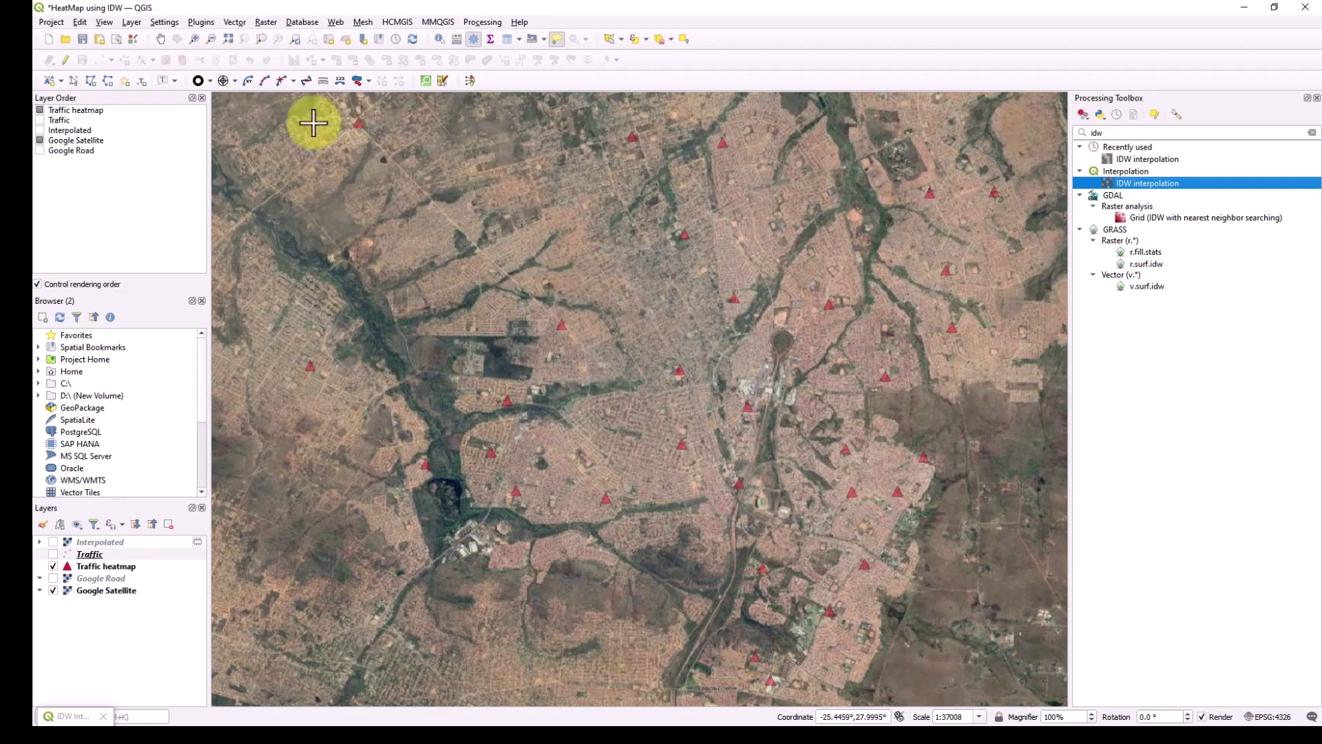
{"action": "left_click_drag", "start_coordinate": [254, 107], "coordinate": [1038, 698]}
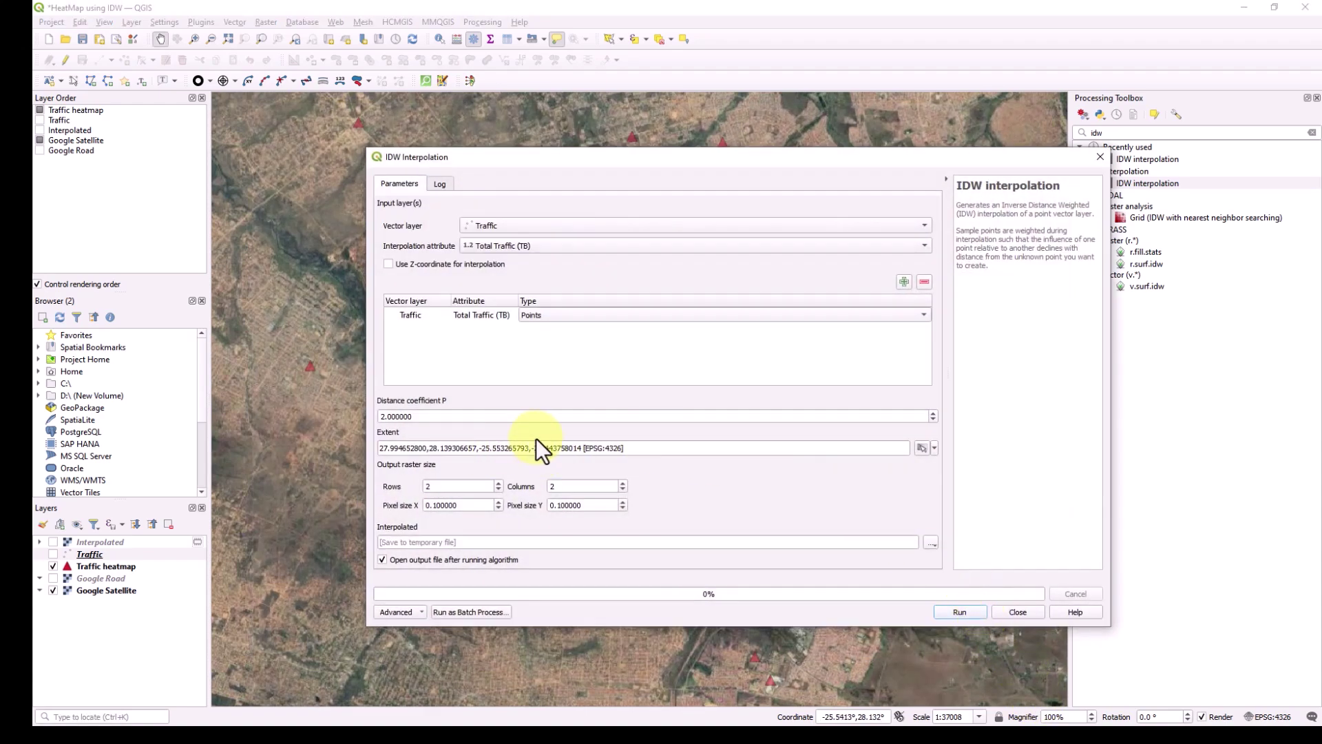
{"action": "triple_click", "coordinate": [689, 448]}
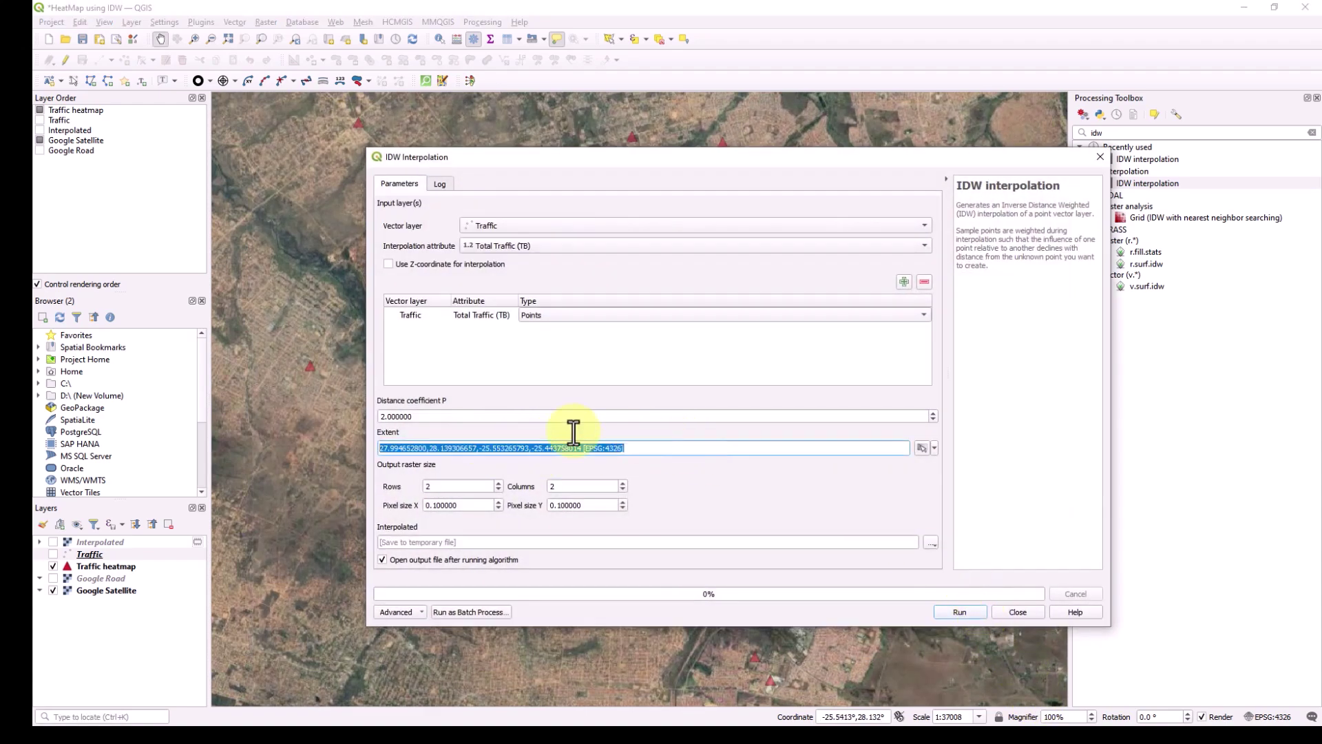
{"action": "key", "text": "Delete"}
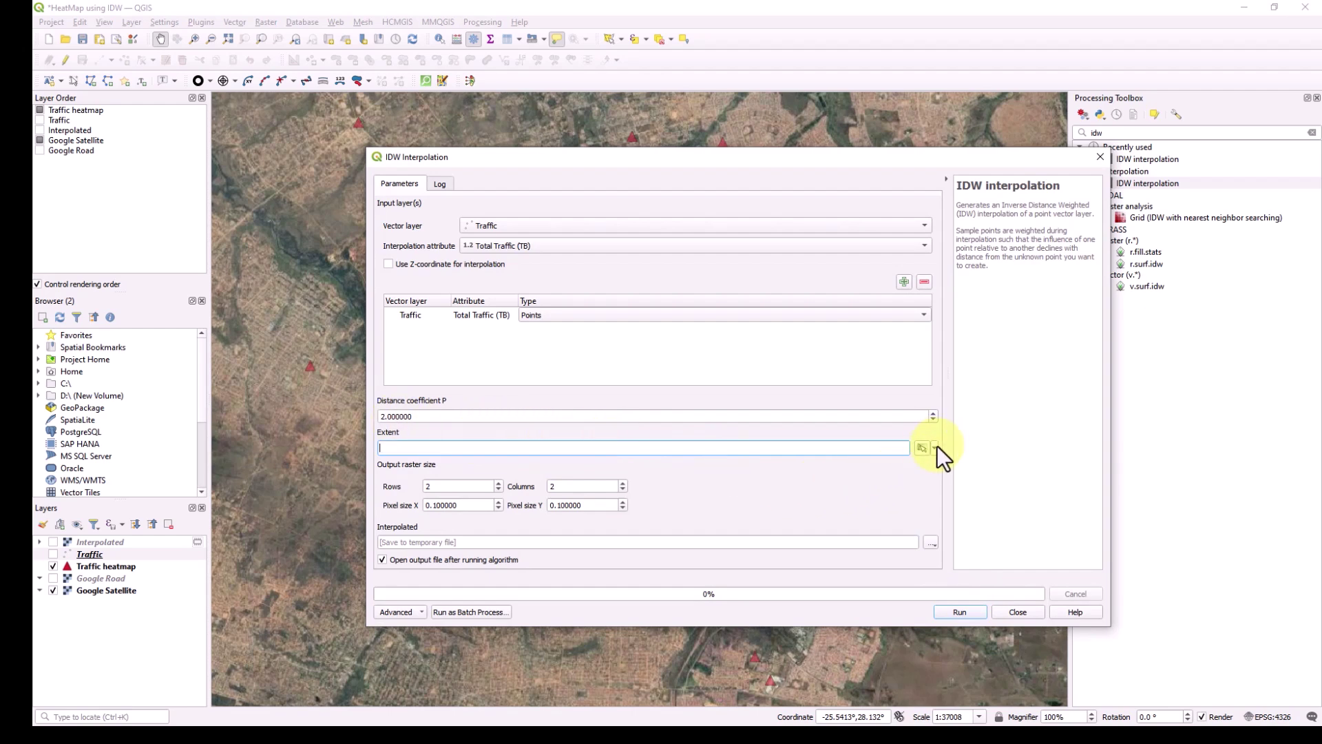
{"action": "left_click", "coordinate": [934, 448]}
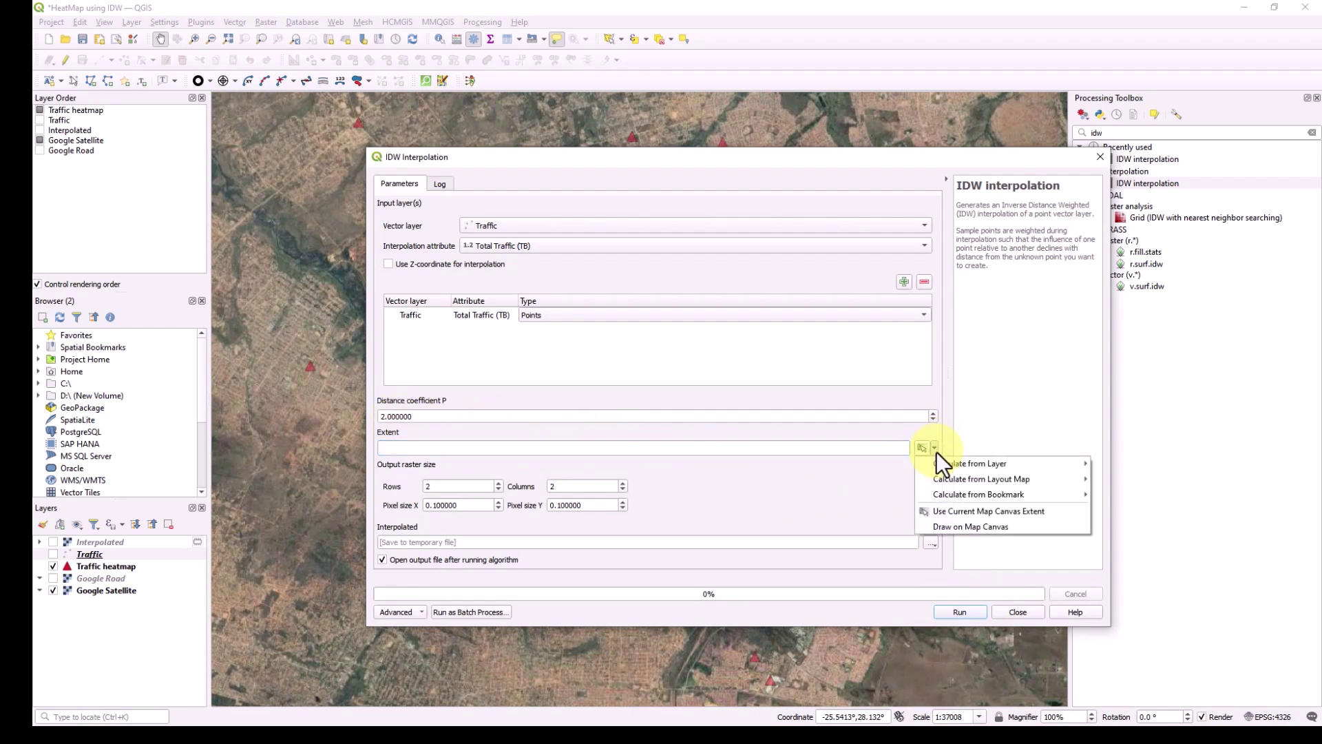
{"action": "left_click", "coordinate": [961, 513]}
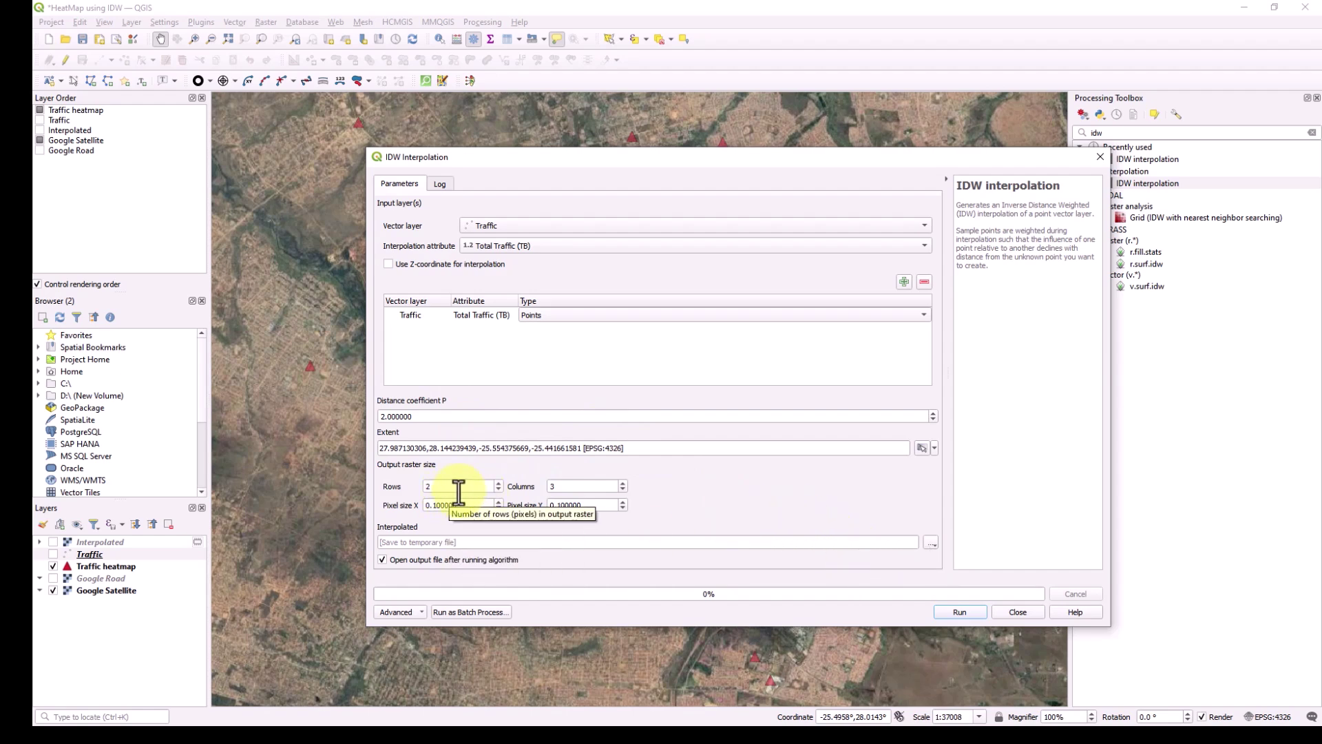
Set the IDW pixel size X and Y to 0.0001 and run the interpolation
{"action": "double_click", "coordinate": [457, 506]}
{"action": "type", "text": "0.0001"}
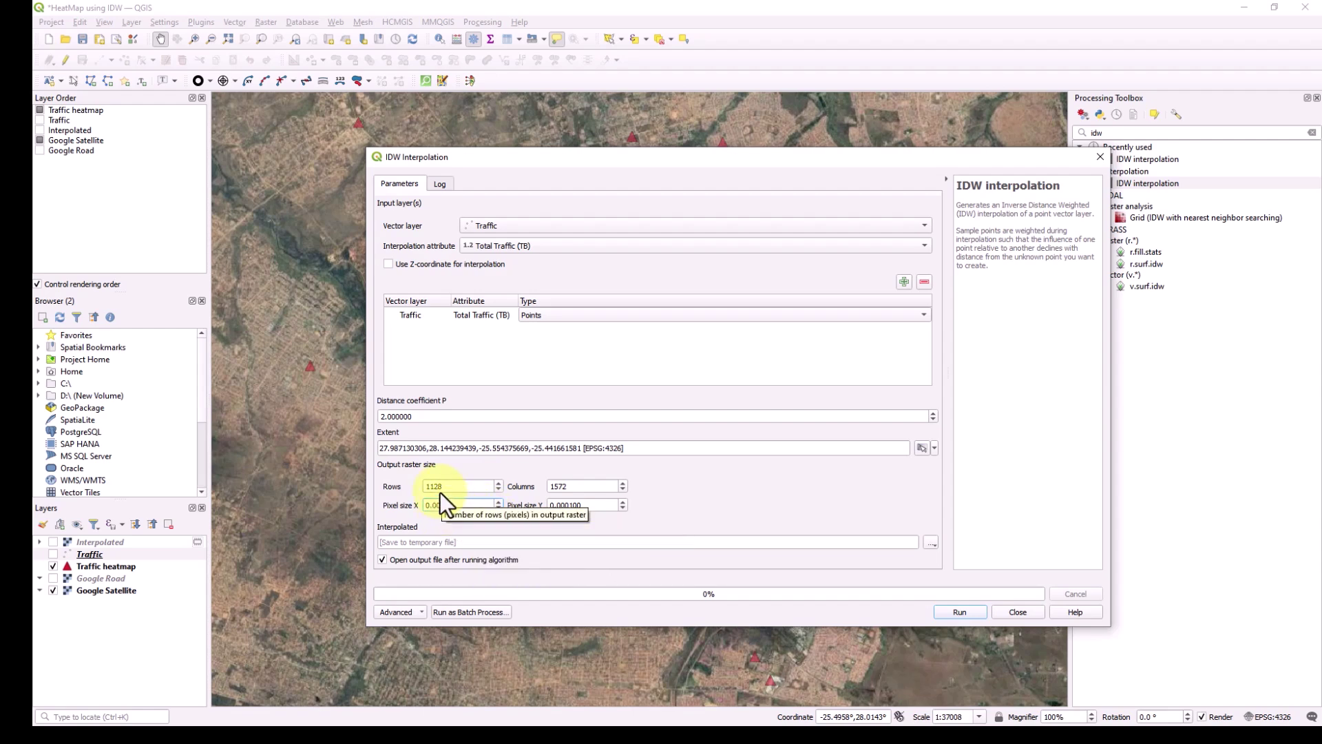
{"action": "type", "text": "0.0001"}
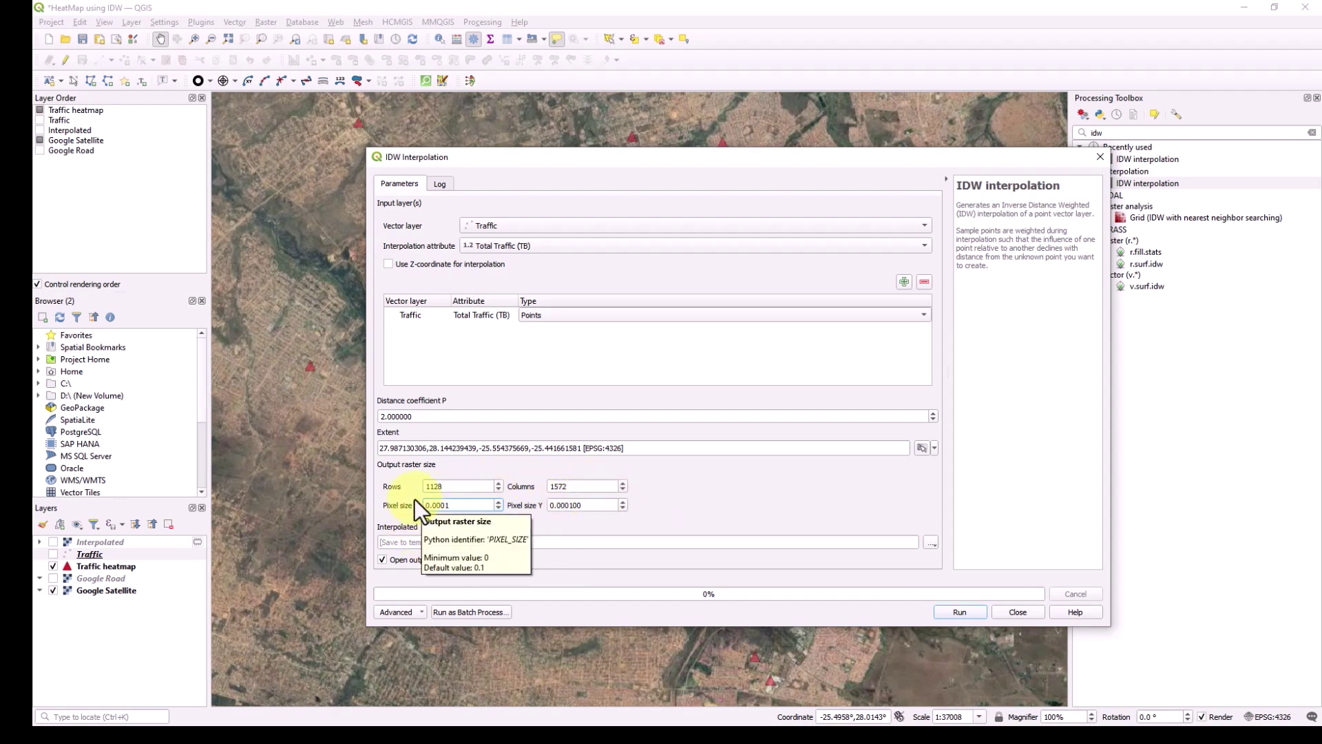
{"action": "left_click", "coordinate": [960, 613]}
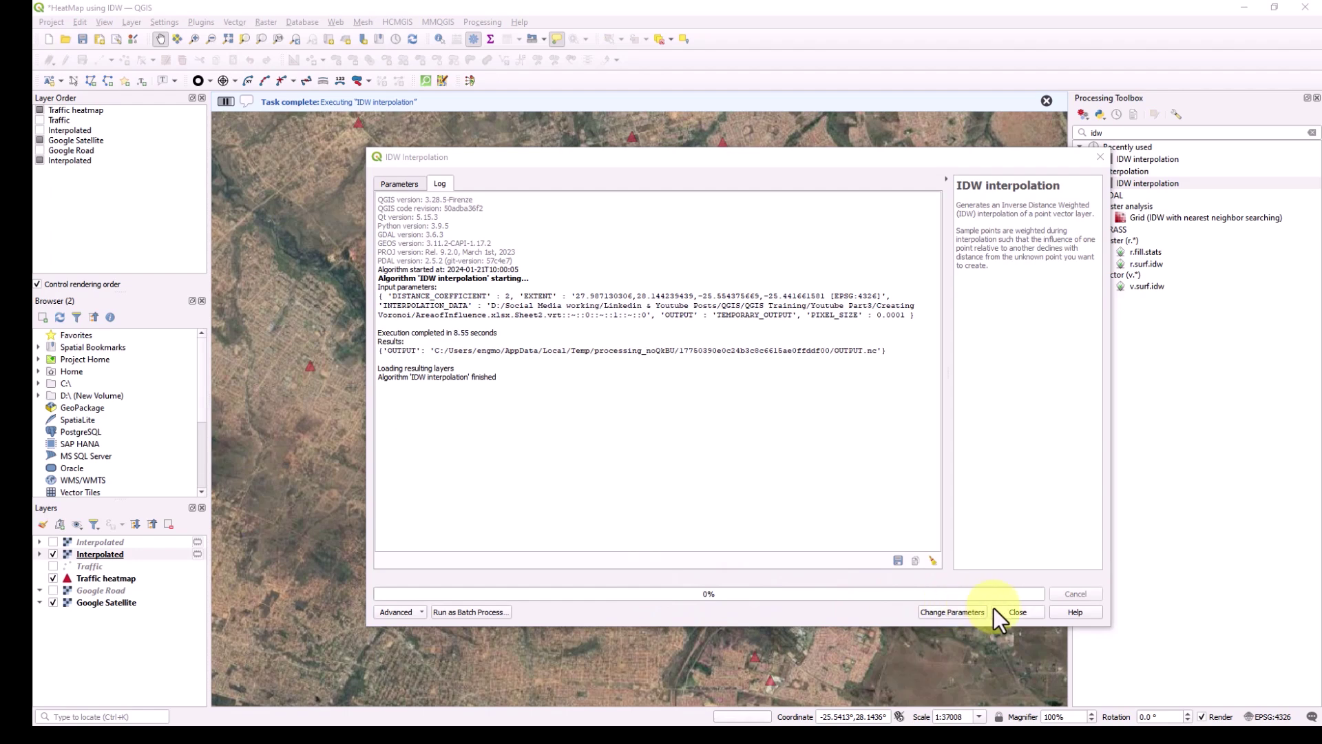
Close the IDW dialog and rename the new Interpolated layer to IDW_TrafficInsight
{"action": "left_click", "coordinate": [1016, 612]}
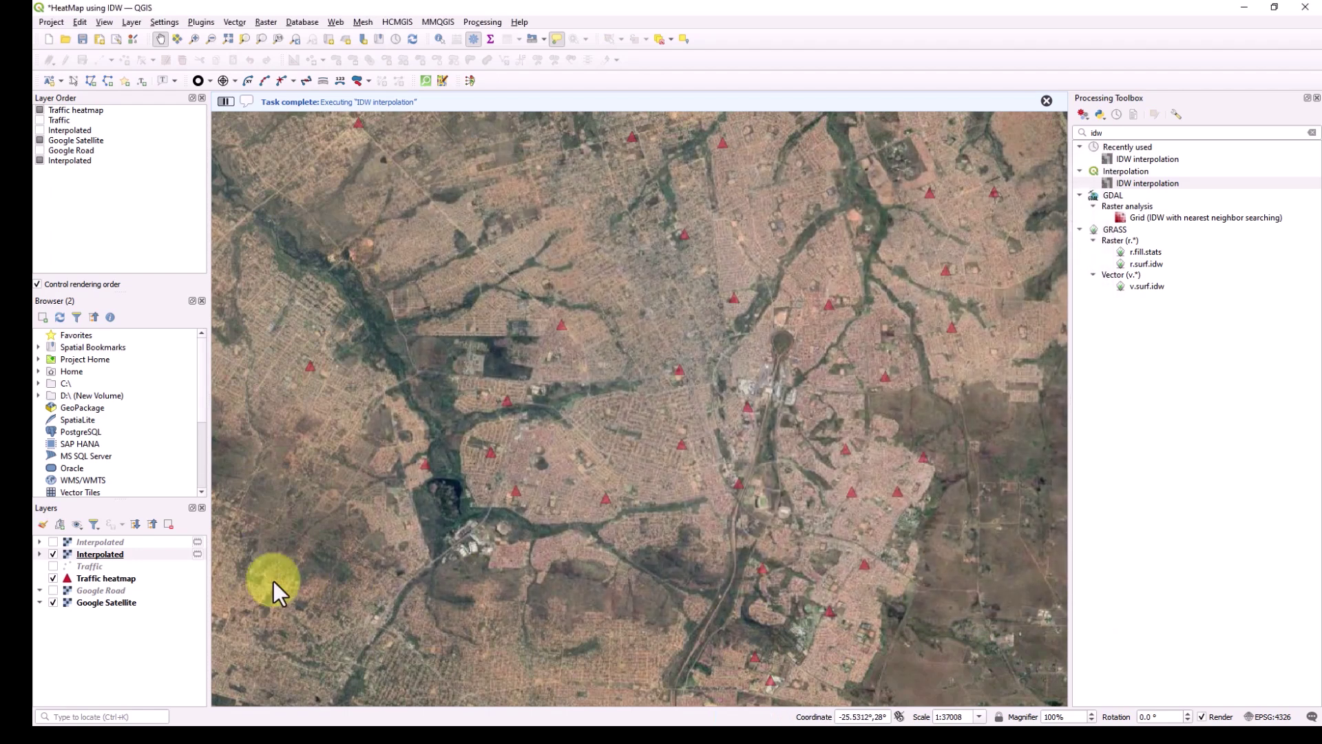
{"action": "left_click", "coordinate": [133, 558]}
{"action": "right_click", "coordinate": [143, 559]}
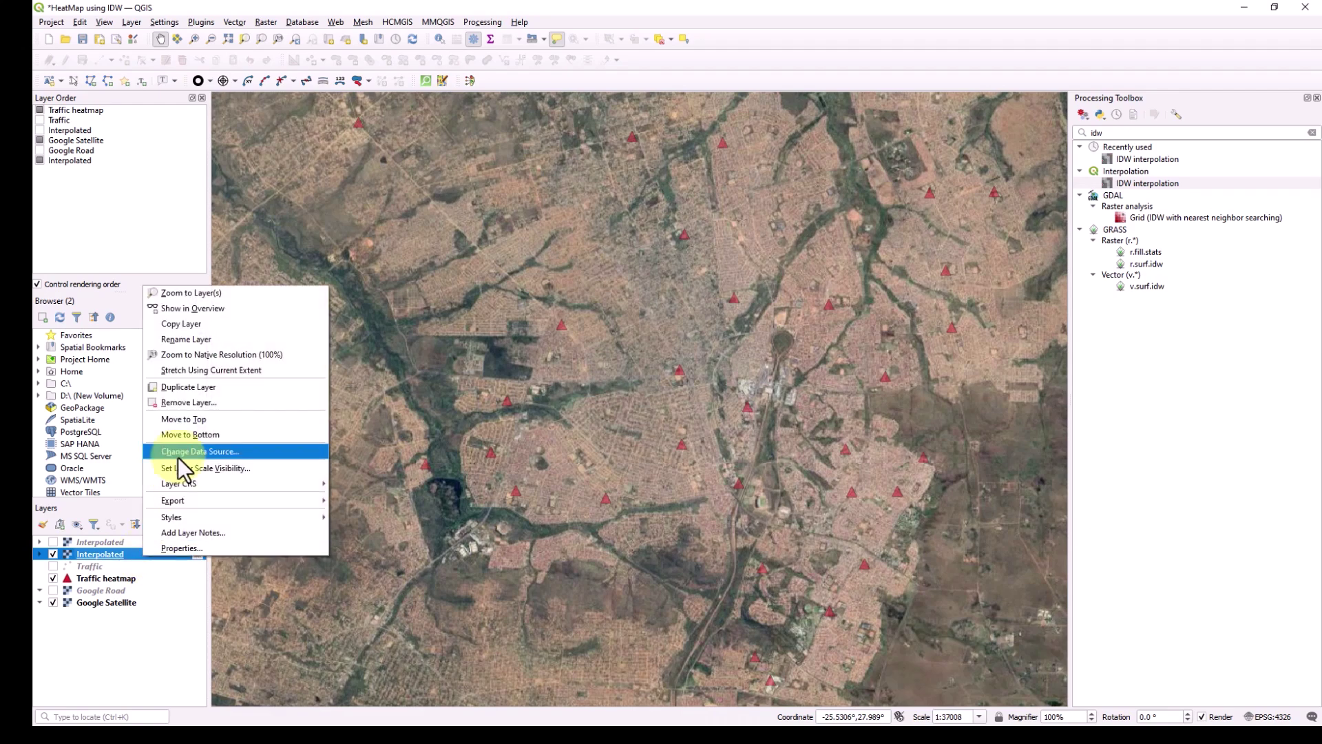
{"action": "left_click", "coordinate": [221, 339]}
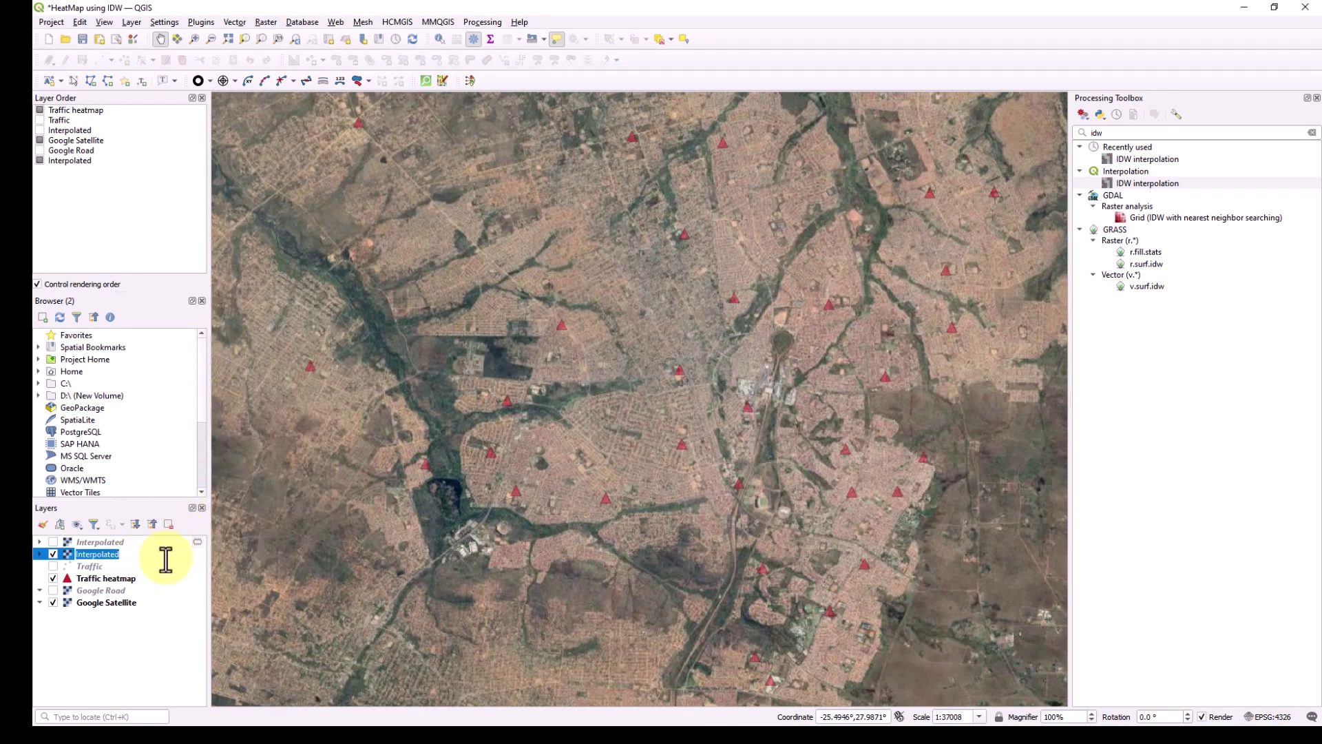
{"action": "key", "text": "Caps_Lock"}
{"action": "type", "text": "IDW"}
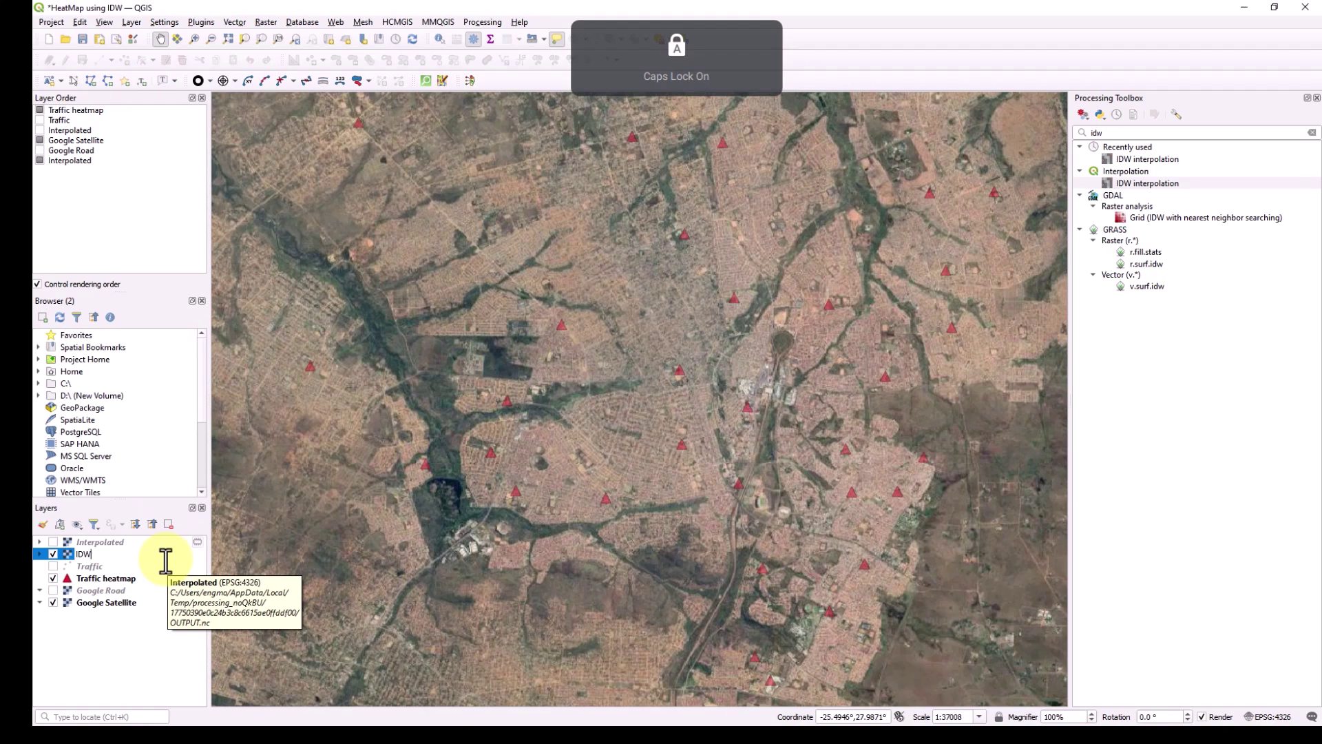
{"action": "type", "text": "_"}
{"action": "key", "text": "Caps_Lock"}
{"action": "type", "text": "TrafficInsight"}
{"action": "key", "text": "Return"}
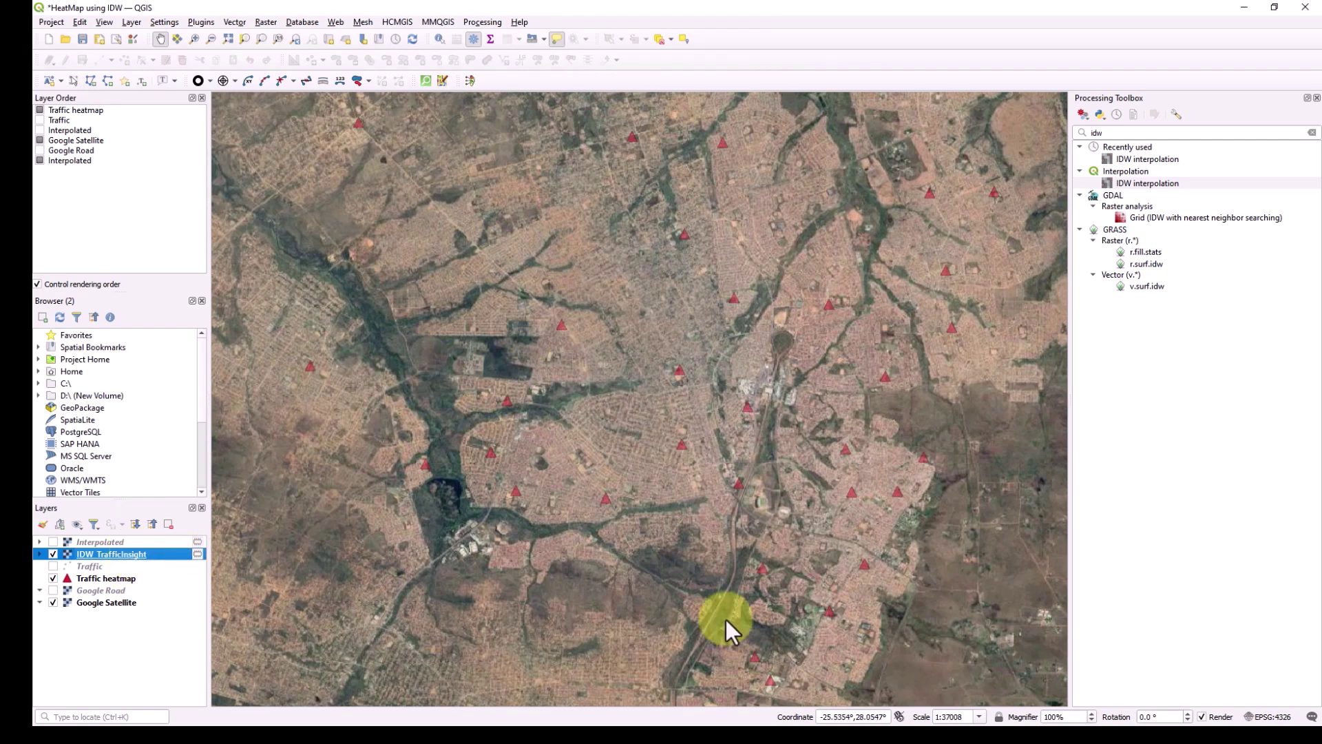
{"action": "left_click", "coordinate": [775, 568]}
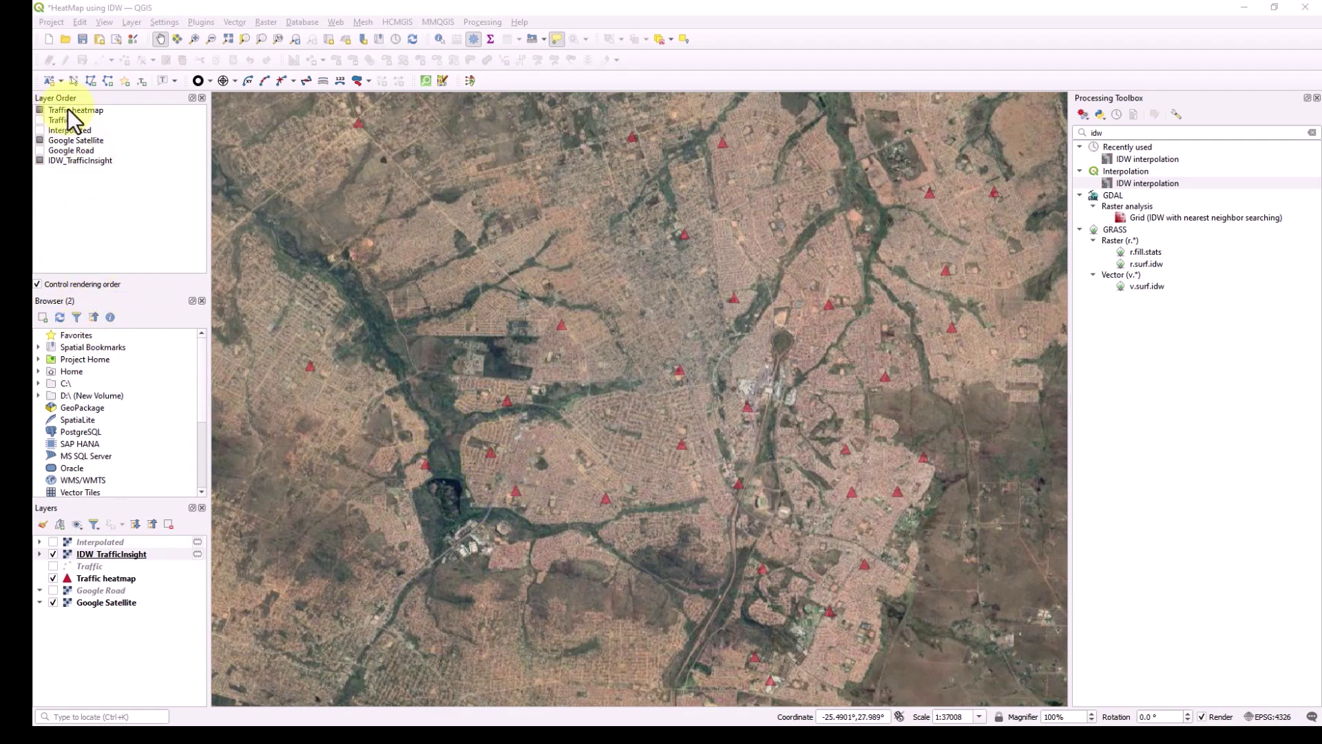
Move IDW_TrafficInsight above Google Satellite in the layer drawing order
{"action": "left_click", "coordinate": [80, 160]}
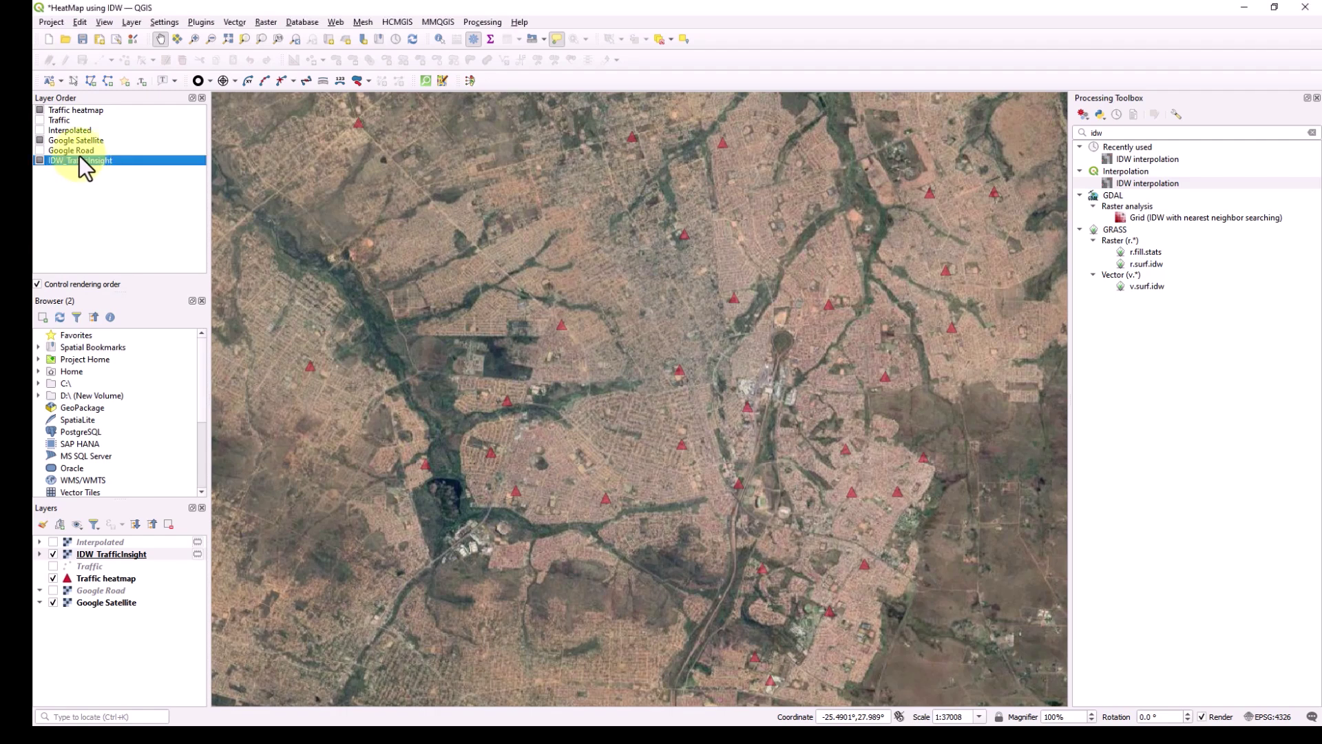
{"action": "left_click_drag", "start_coordinate": [90, 162], "coordinate": [96, 146]}
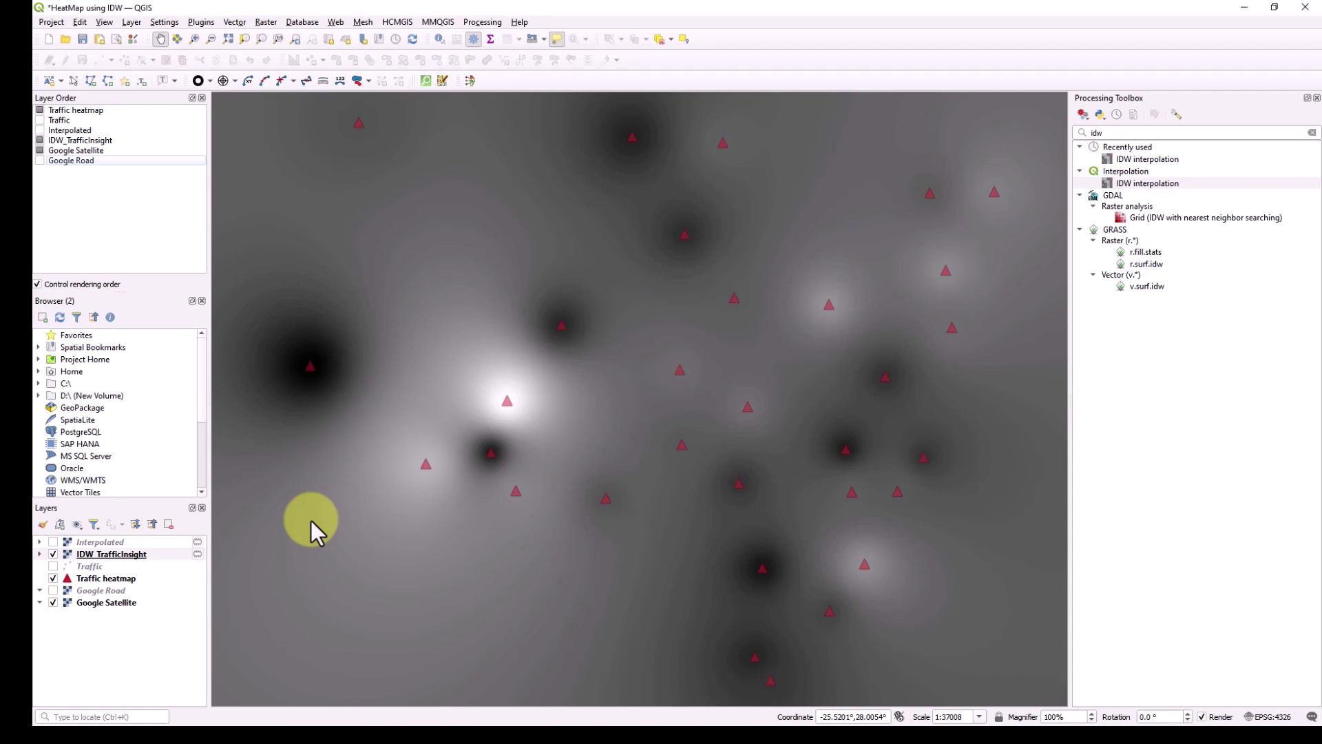
{"action": "double_click", "coordinate": [167, 554]}
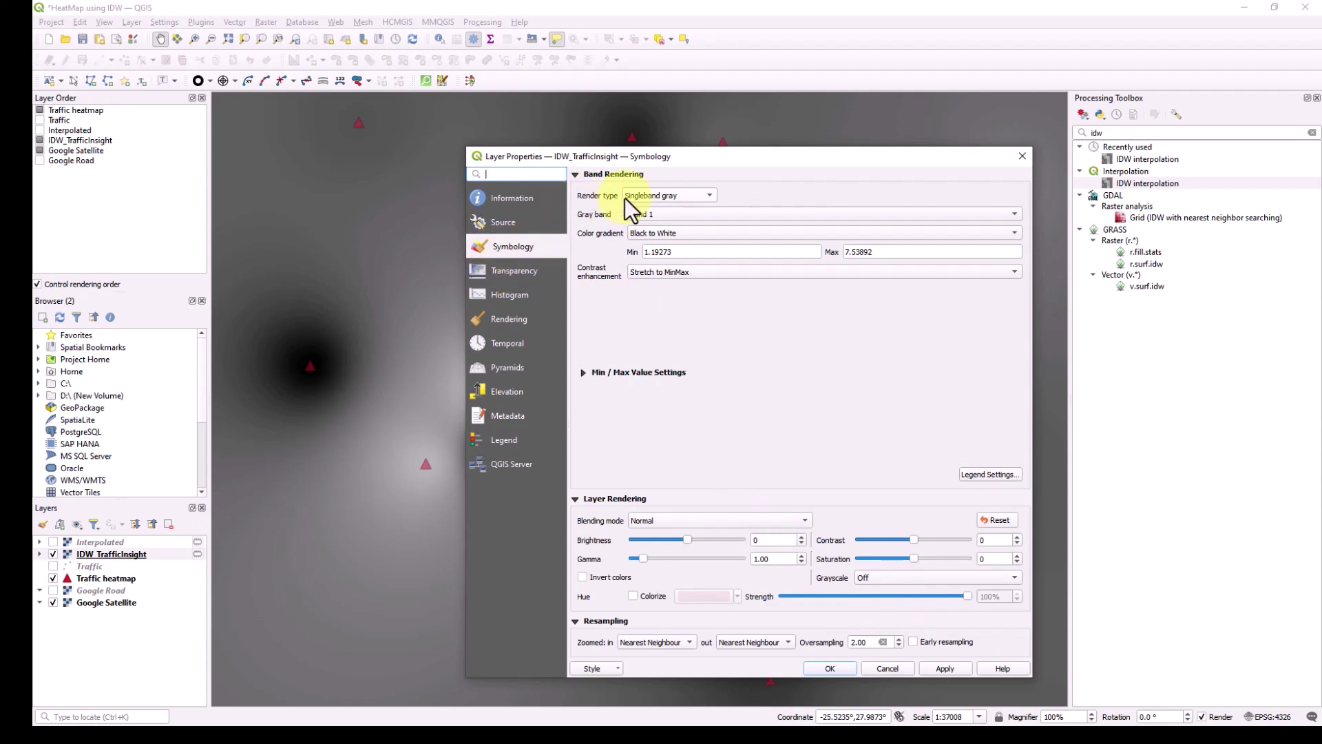
Render IDW_TrafficInsight as Singleband pseudocolor with an inverted Spectral ramp
{"action": "left_click", "coordinate": [708, 205]}
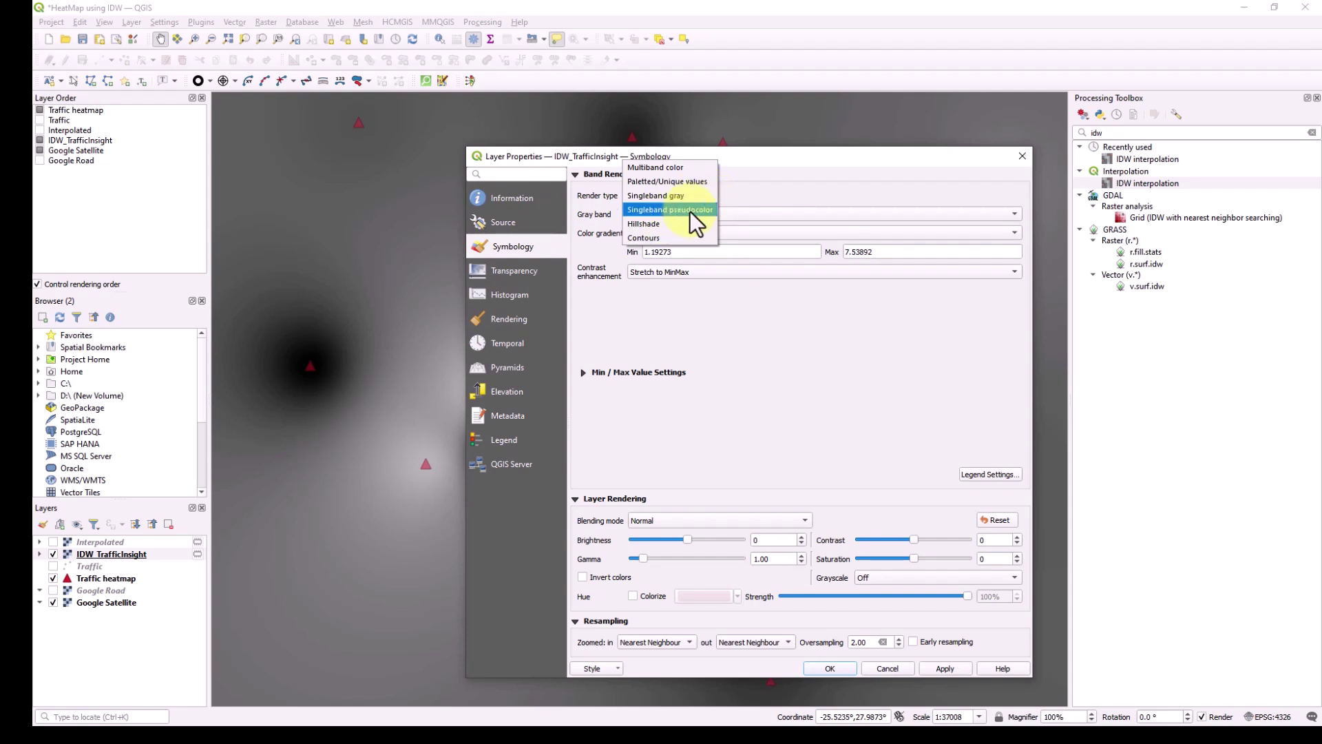
{"action": "left_click", "coordinate": [689, 210]}
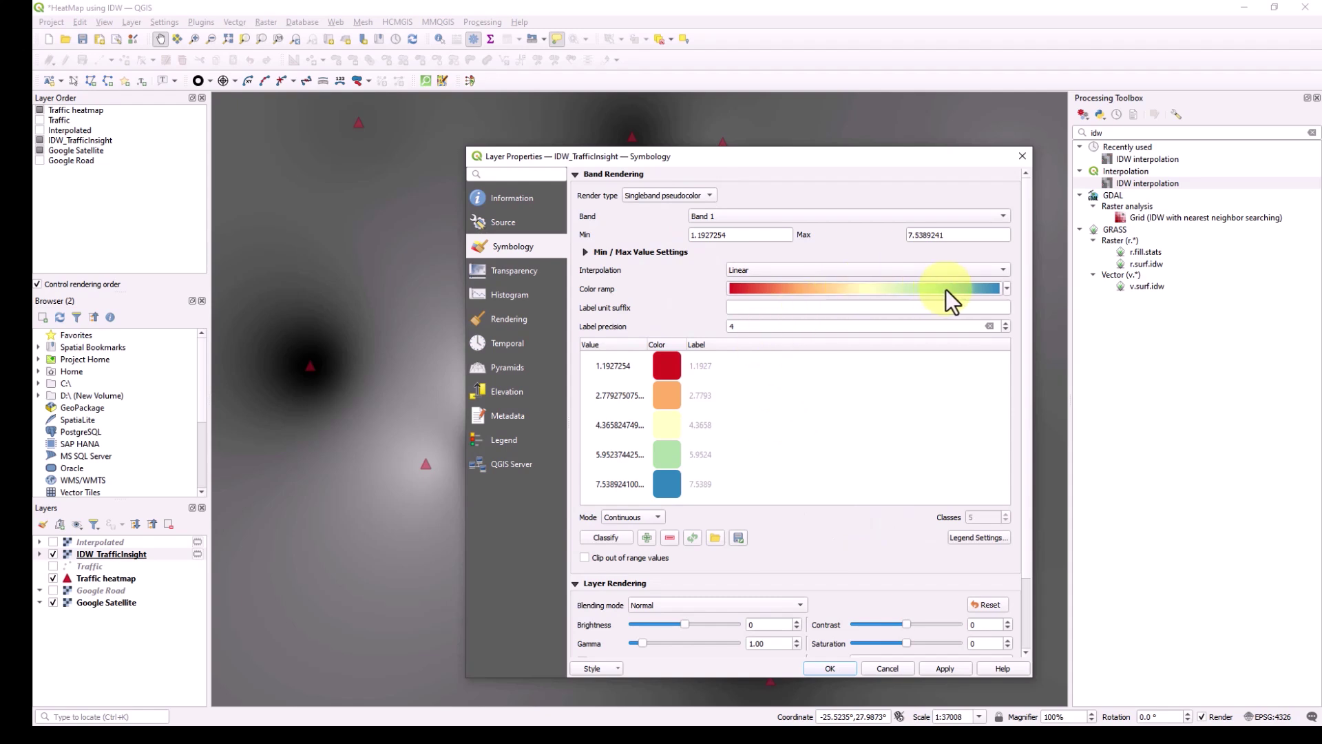
{"action": "left_click", "coordinate": [1007, 289]}
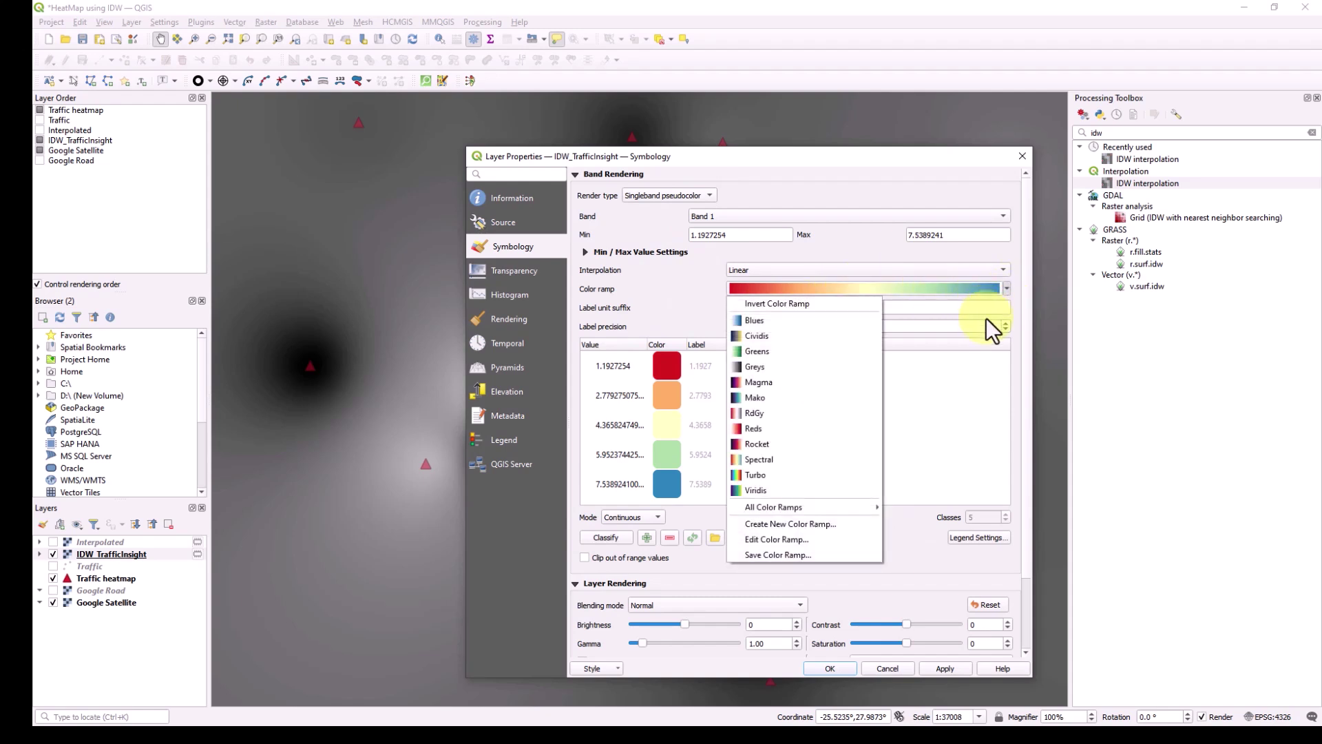
{"action": "left_click", "coordinate": [779, 463]}
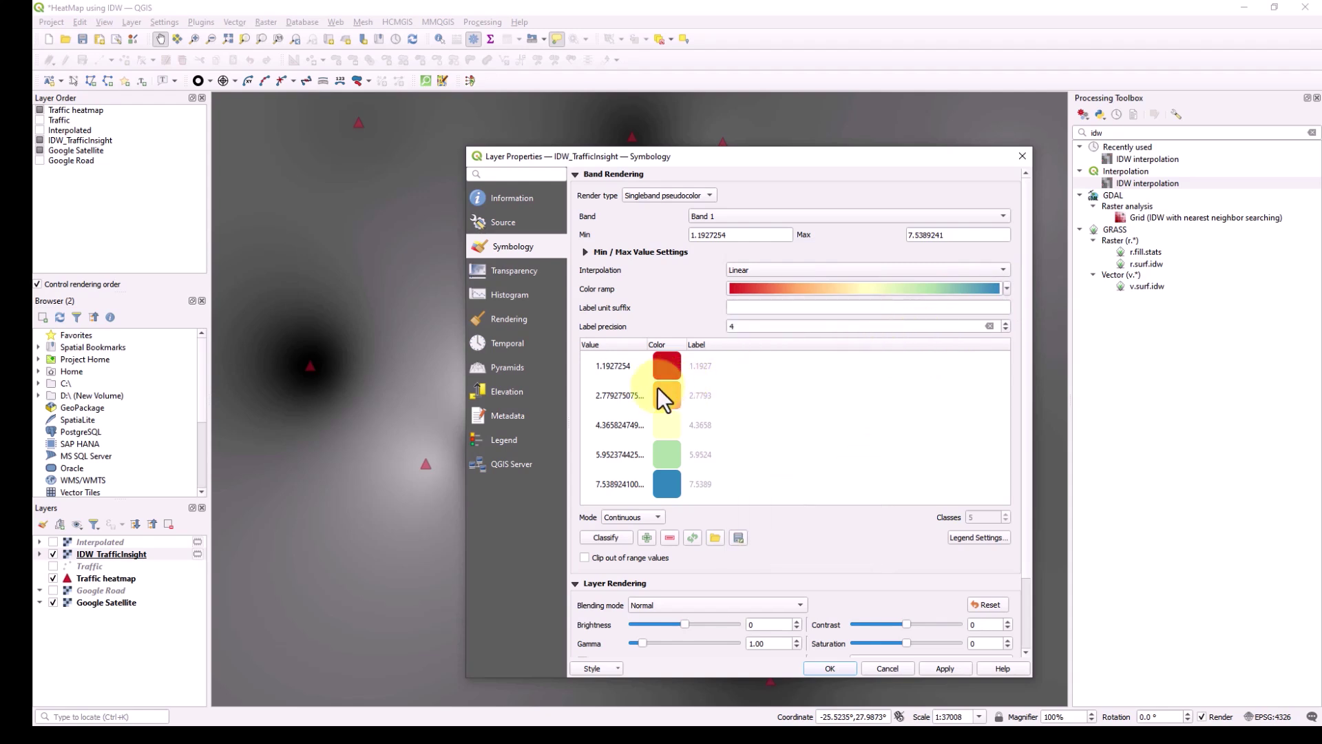
{"action": "left_click", "coordinate": [1007, 287]}
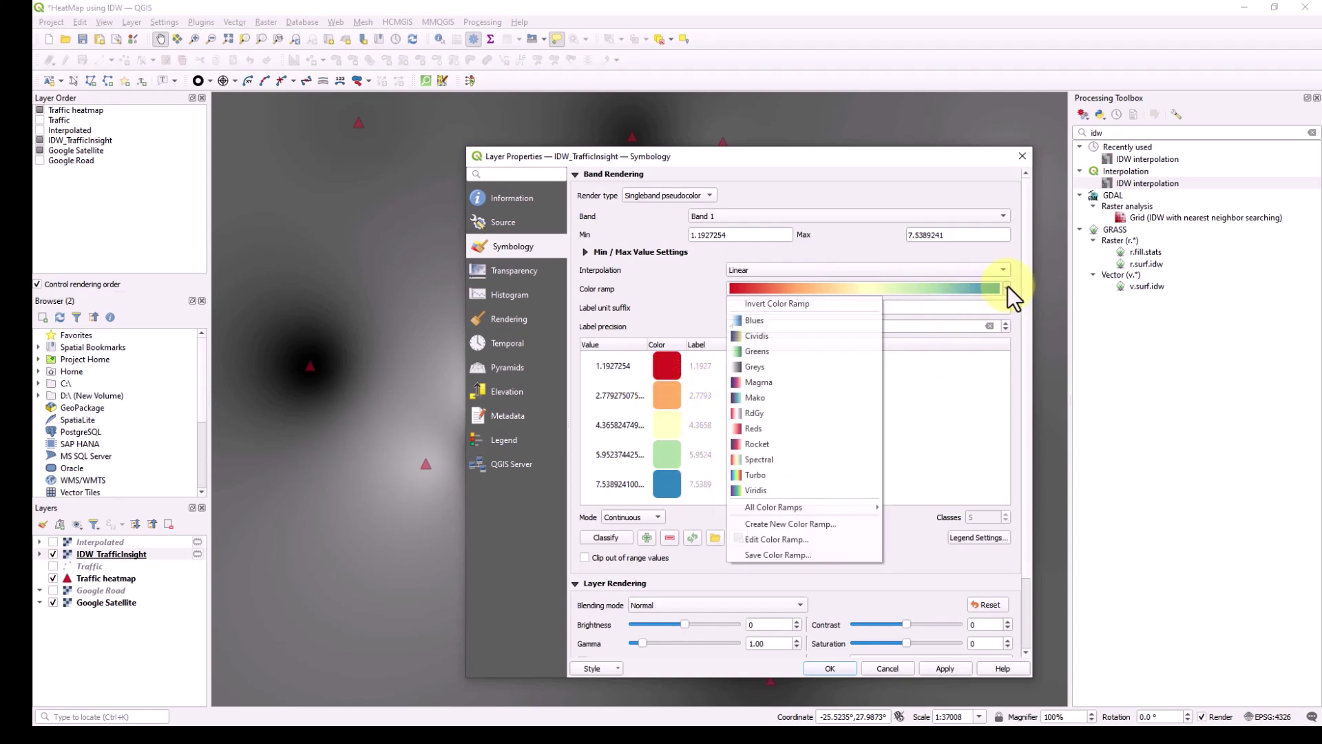
{"action": "left_click", "coordinate": [840, 304]}
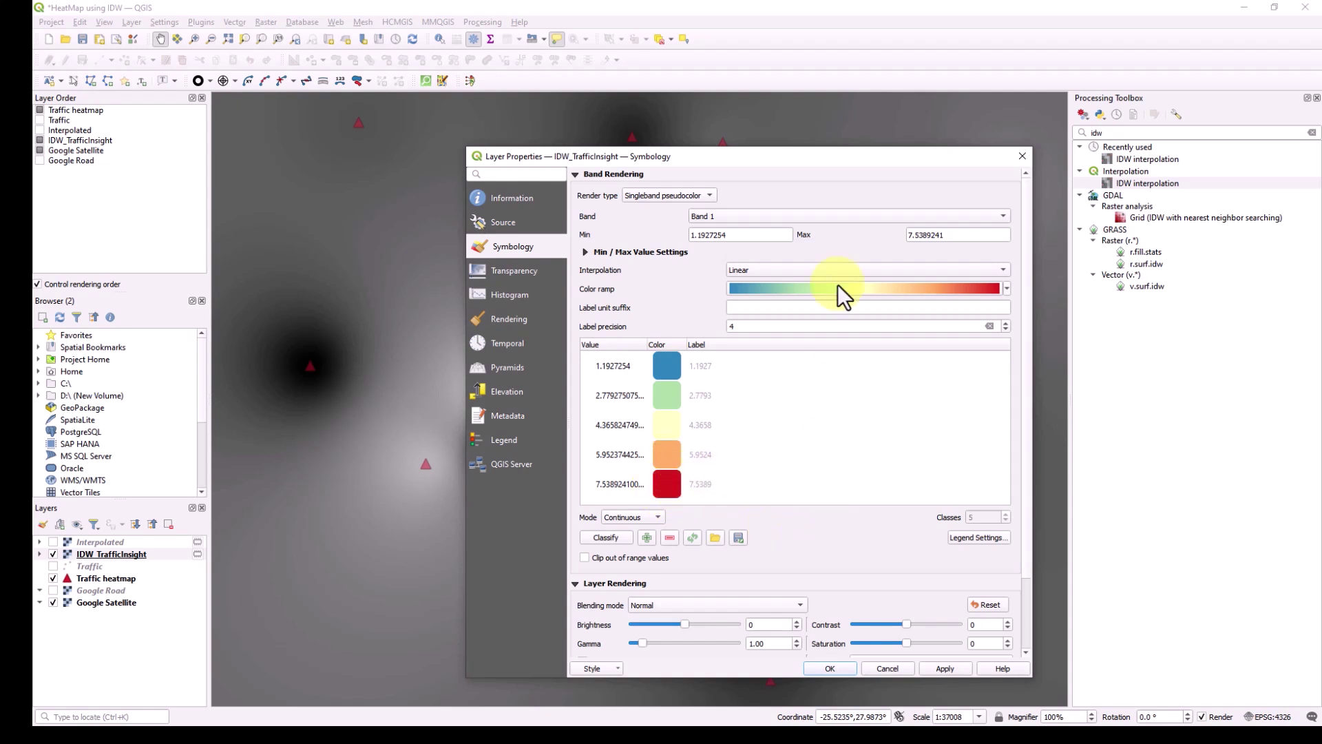
Set the IDW_TrafficInsight minimum value to 1.1 and label precision to 1
{"action": "left_click_drag", "start_coordinate": [820, 162], "coordinate": [861, 92]}
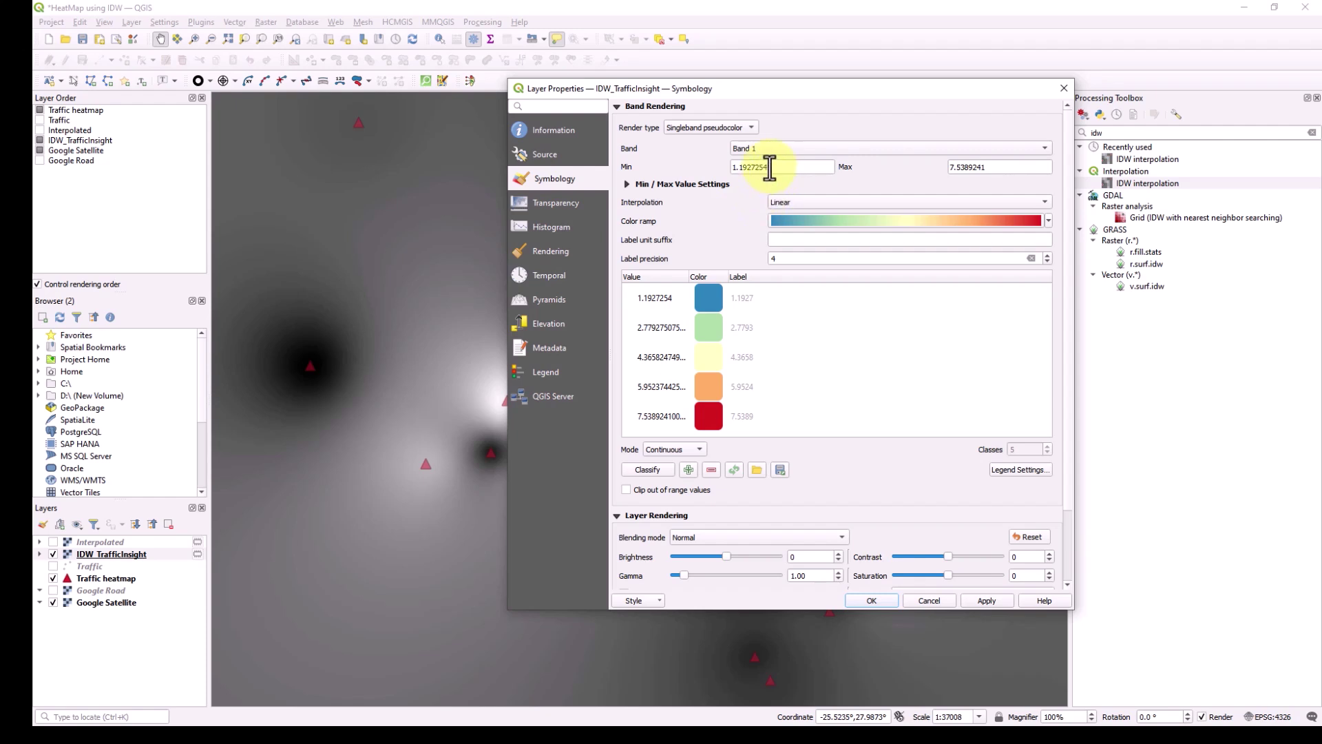
{"action": "left_click_drag", "start_coordinate": [771, 168], "coordinate": [685, 167]}
{"action": "type", "text": "0.5"}
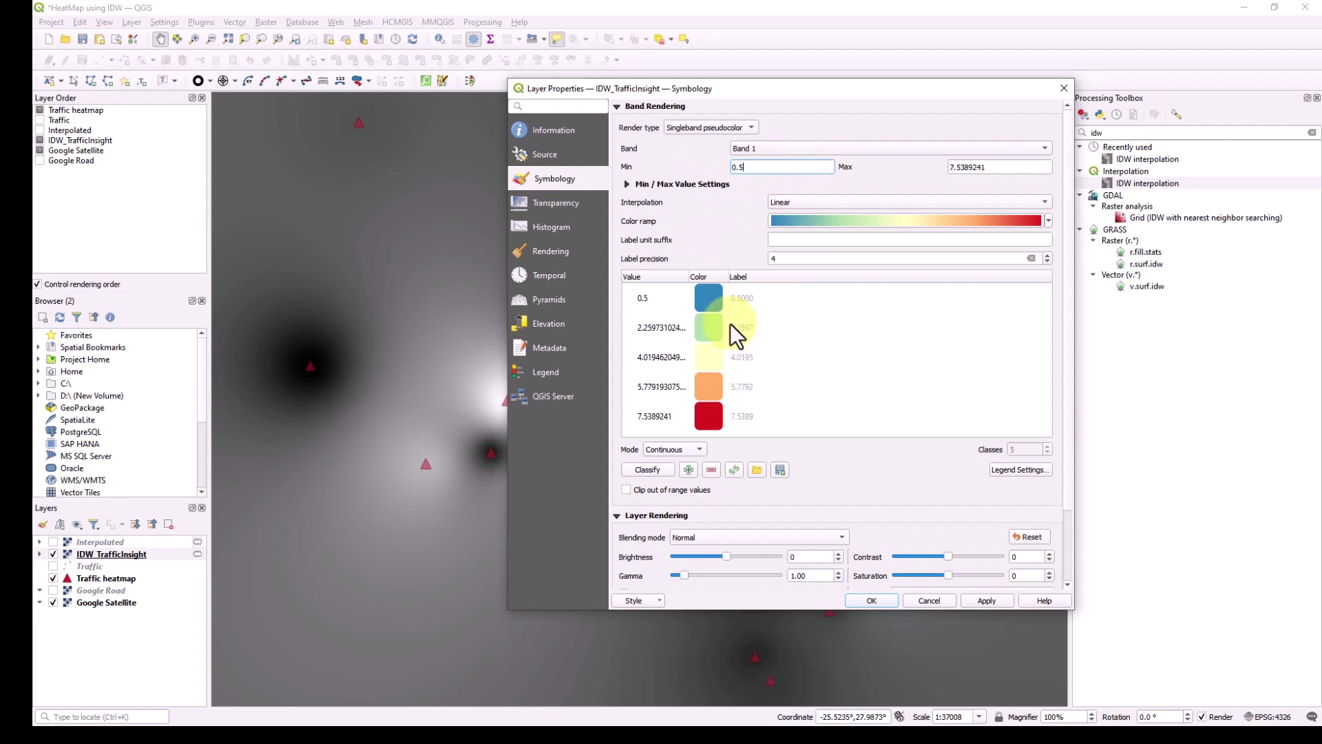
{"action": "left_click_drag", "start_coordinate": [765, 168], "coordinate": [698, 167]}
{"action": "type", "text": "1.1"}
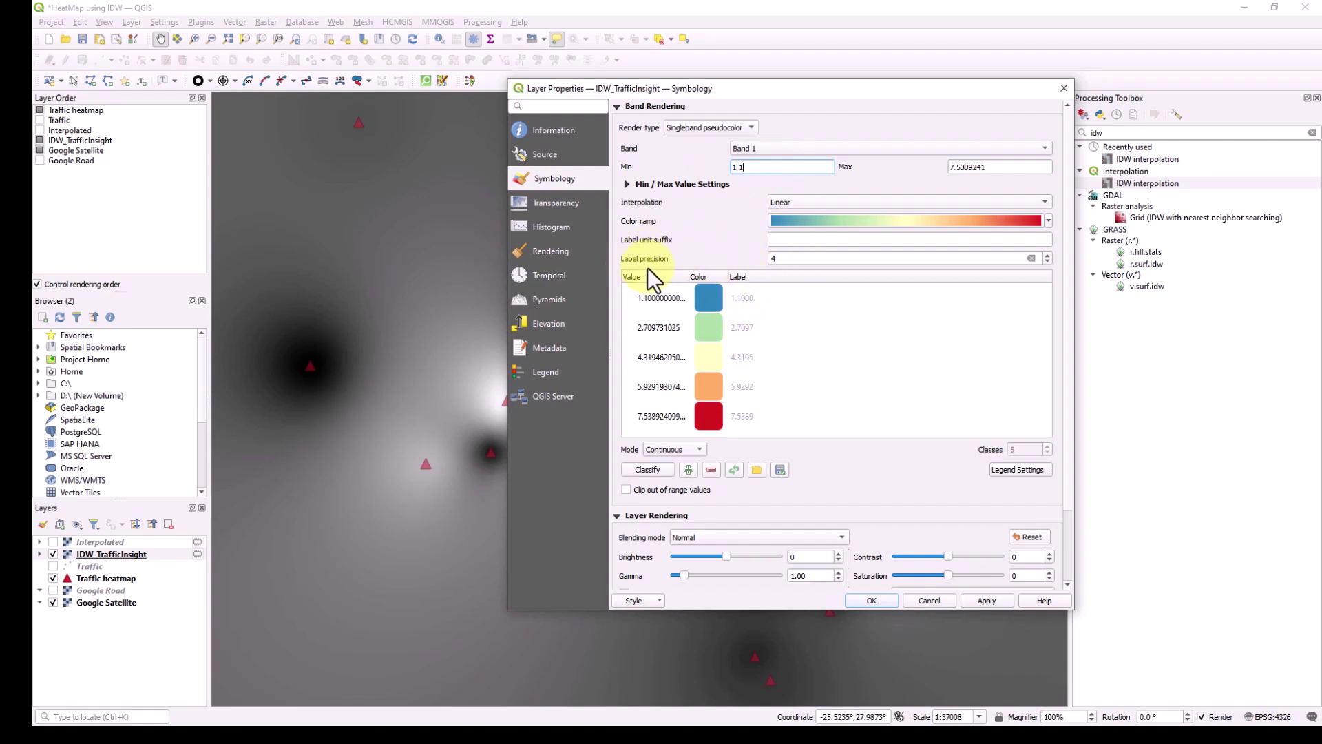
{"action": "double_click", "coordinate": [771, 259]}
{"action": "type", "text": "1"}
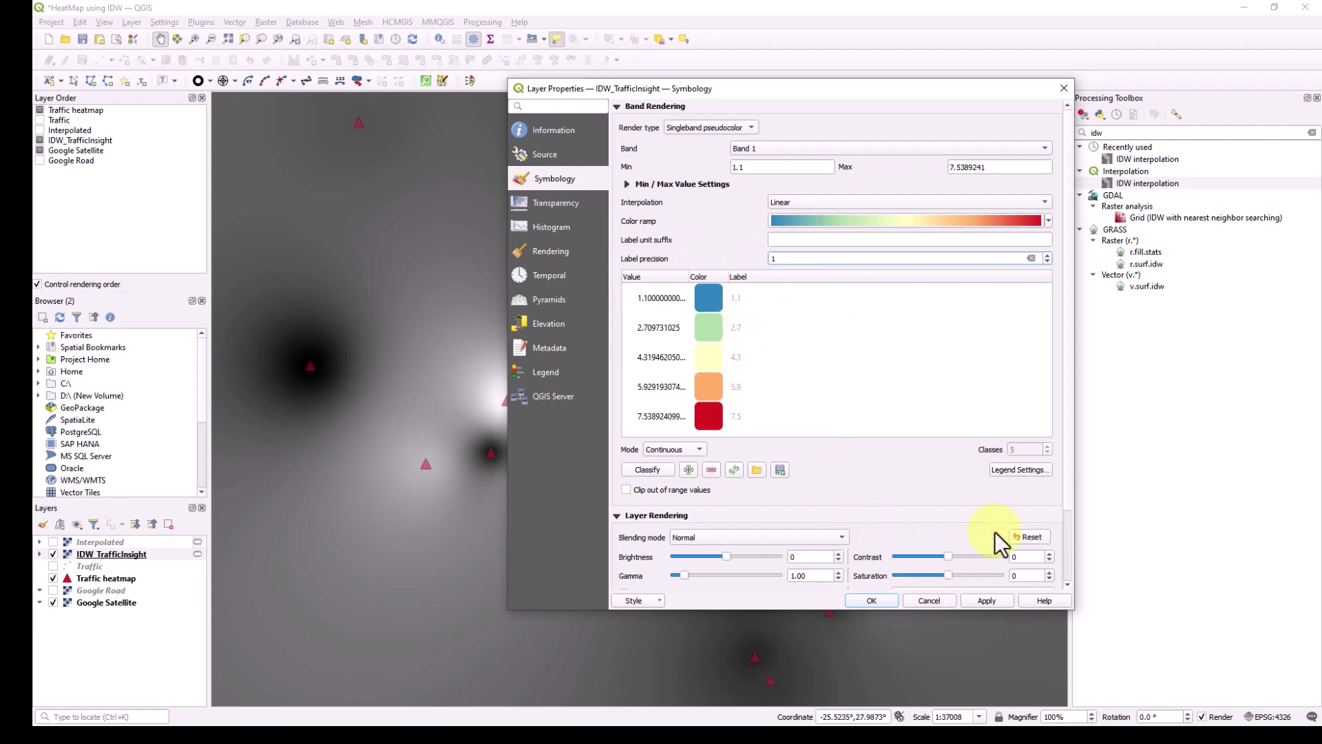
Apply the blue-to-red styling to the map and confirm with OK
{"action": "scroll", "coordinate": [1065, 475], "scroll_direction": "down", "scroll_amount": 2}
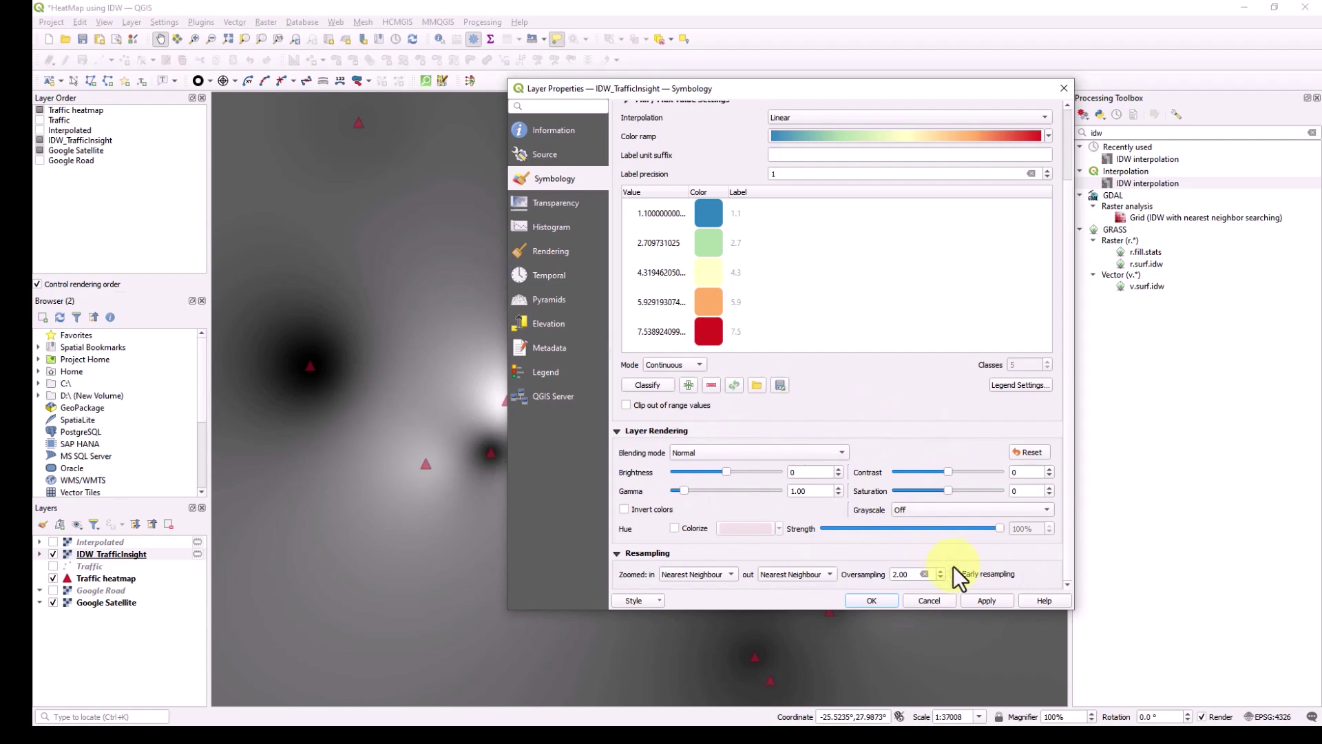
{"action": "left_click", "coordinate": [985, 600]}
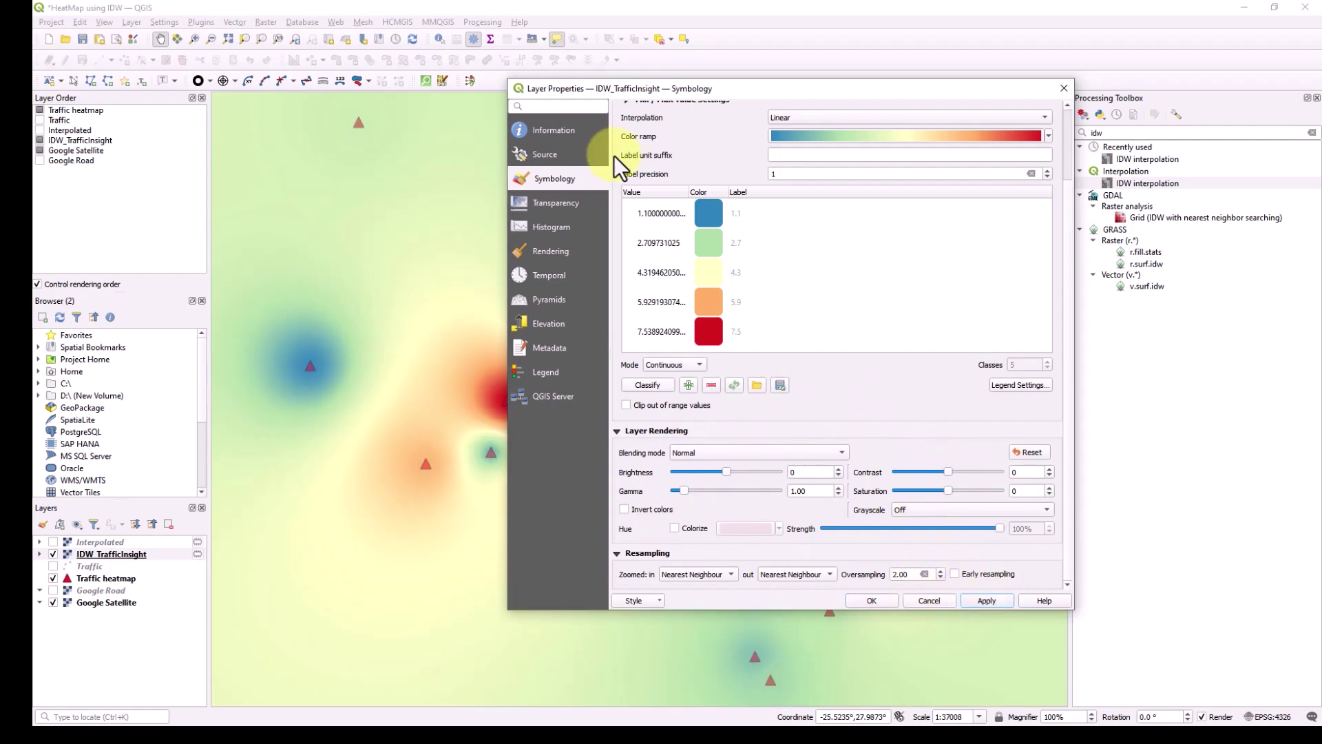
{"action": "left_click_drag", "start_coordinate": [630, 97], "coordinate": [738, 88]}
{"action": "left_click", "coordinate": [984, 595]}
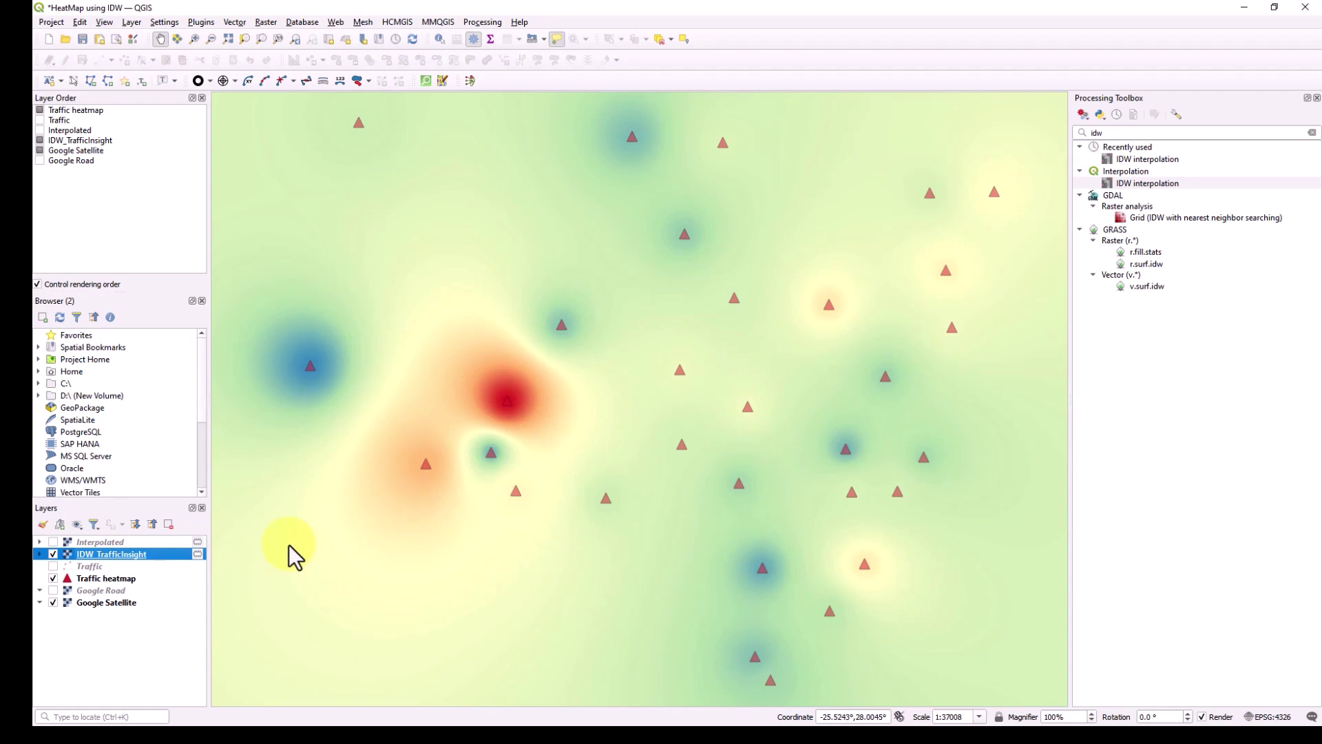
Switch IDW_TrafficInsight's symbology to Quantile mode with 8 classes
{"action": "double_click", "coordinate": [168, 551]}
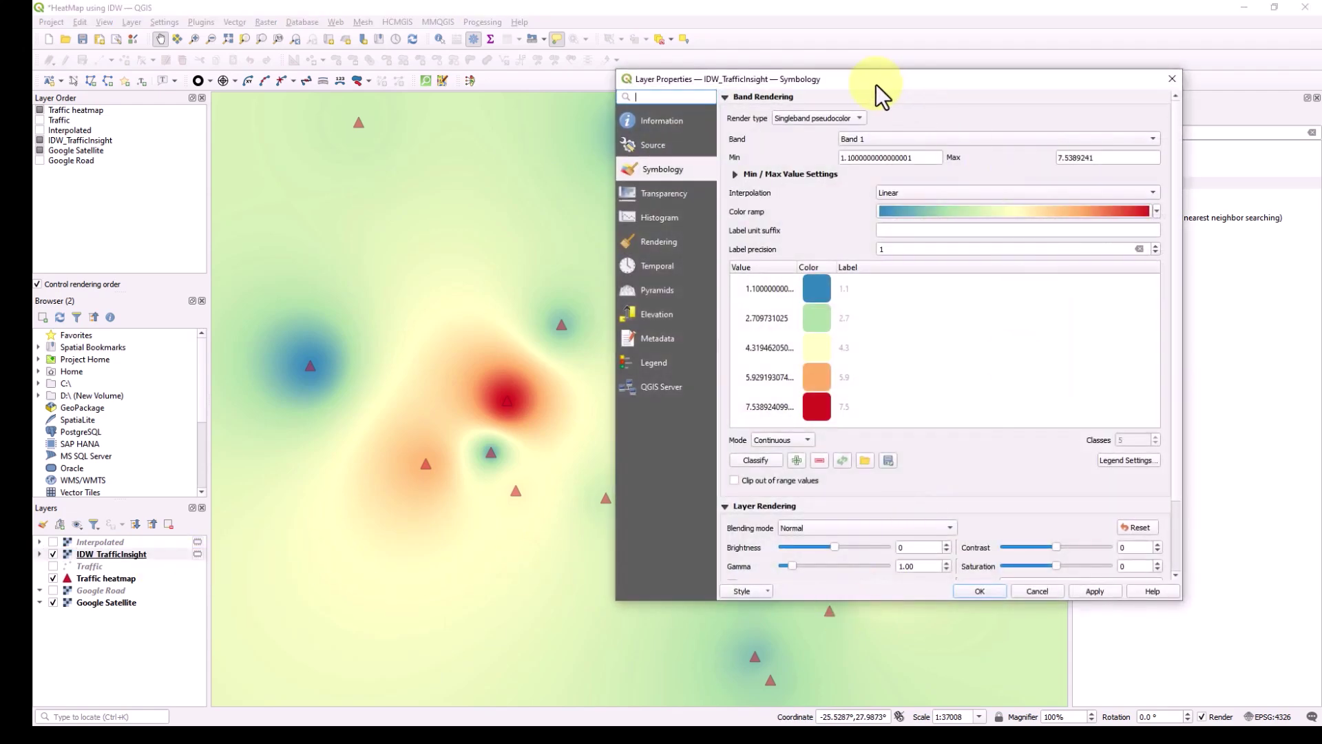
{"action": "left_click_drag", "start_coordinate": [876, 84], "coordinate": [978, 62]}
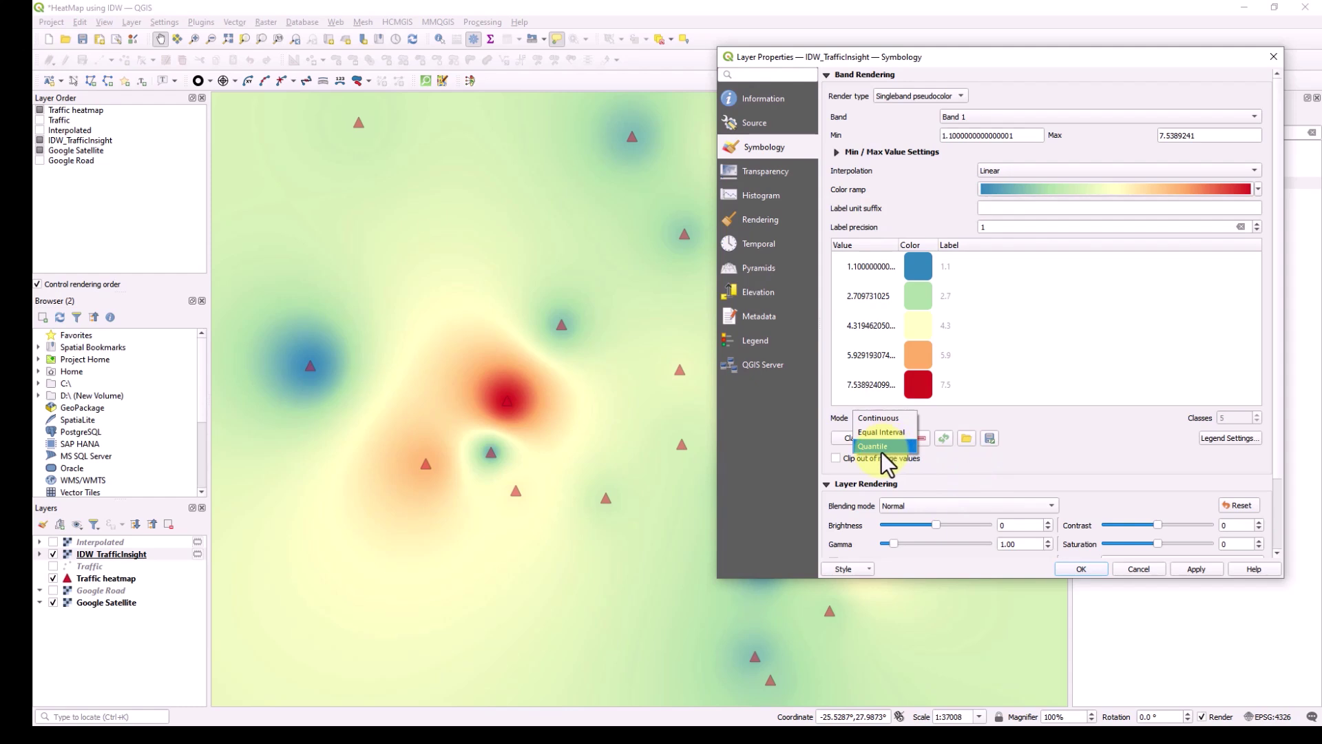
{"action": "key", "text": "Down"}
{"action": "key", "text": "Down"}
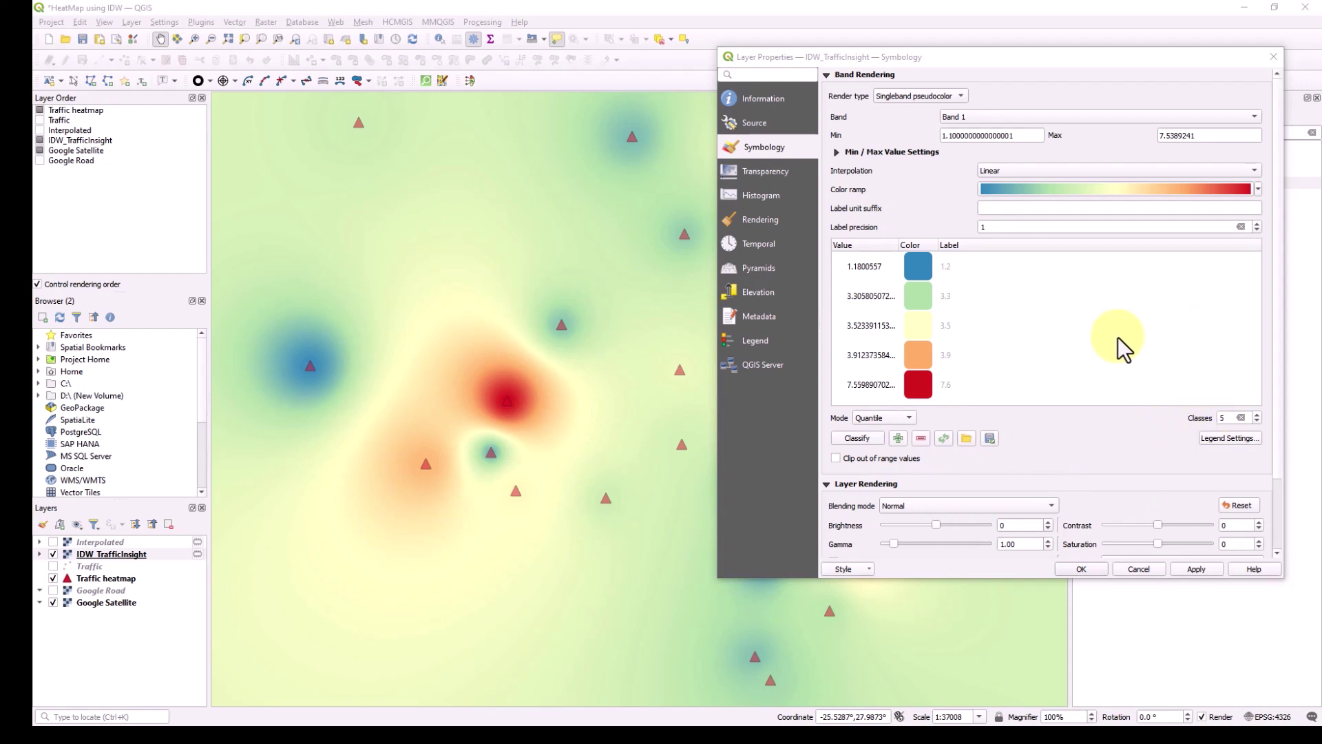
{"action": "left_click", "coordinate": [1228, 418]}
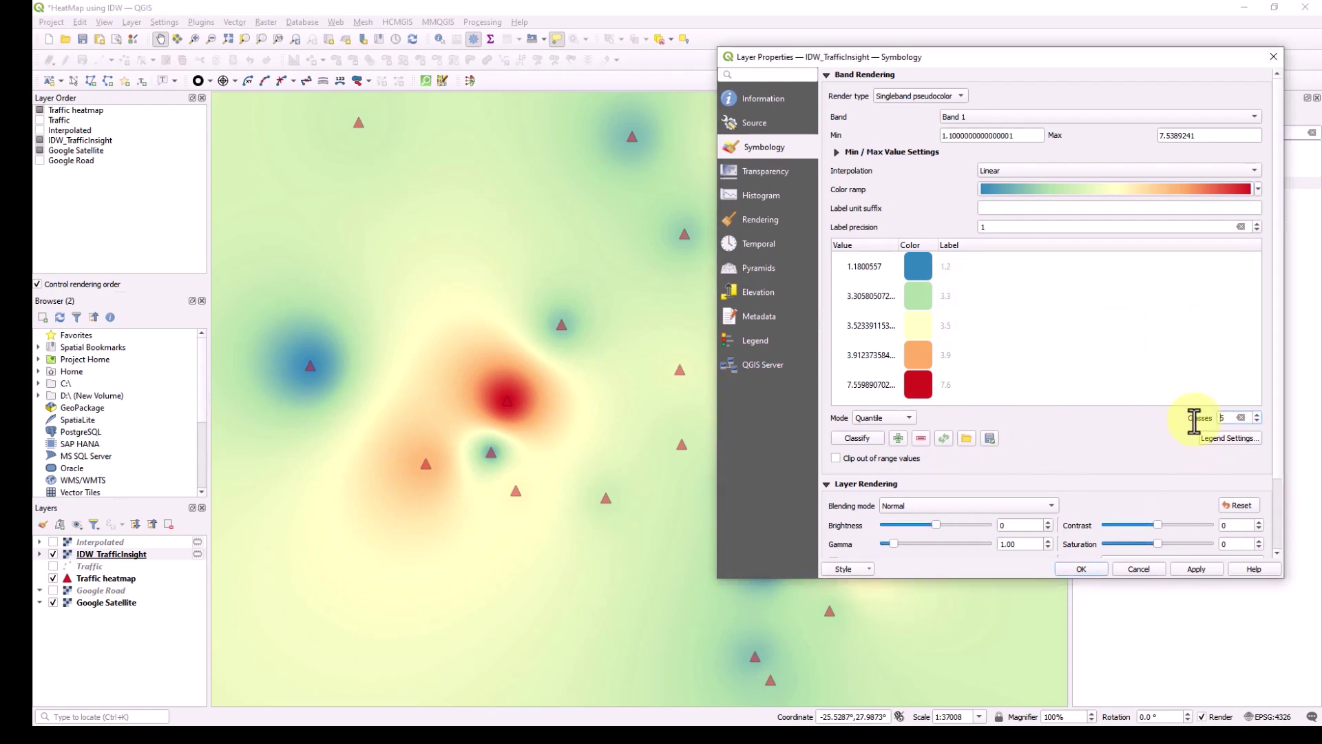
{"action": "key", "text": "BackSpace"}
{"action": "type", "text": "8"}
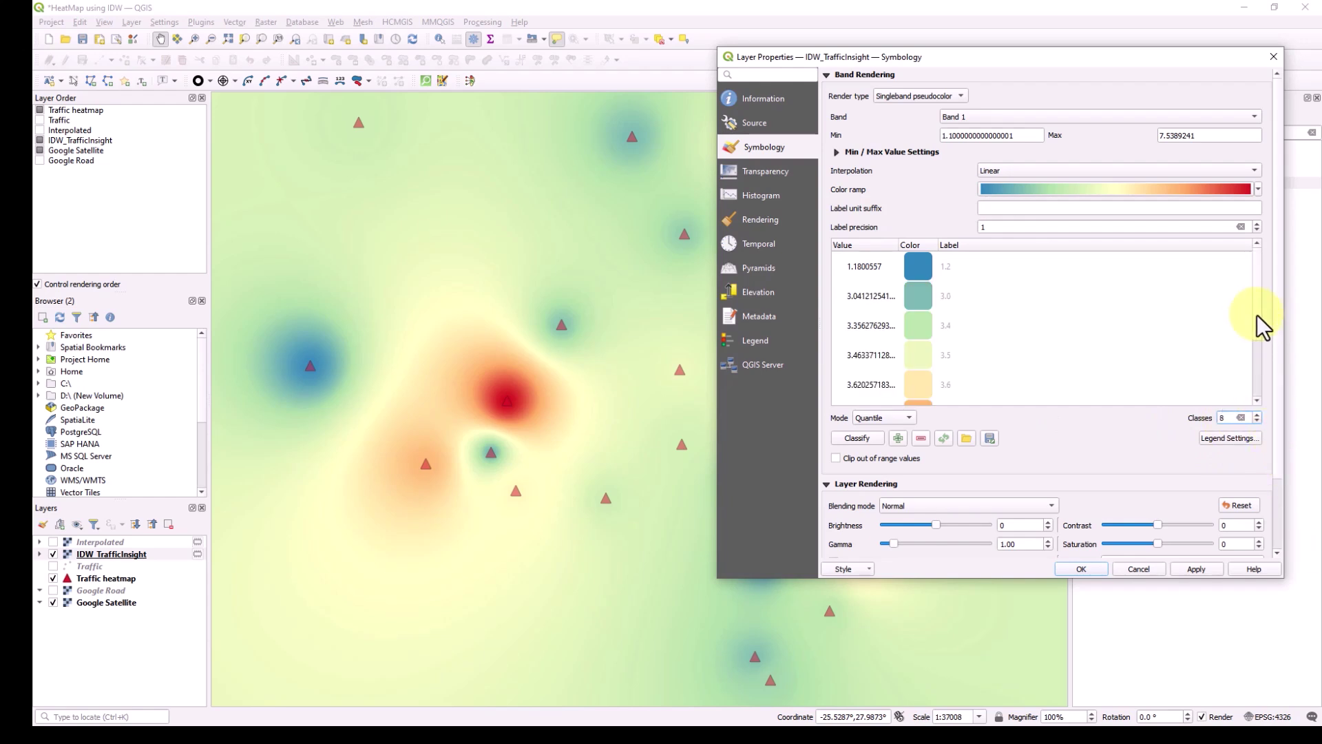
Raise the class count to 10 and apply the quantile colouring to the map
{"action": "left_click_drag", "start_coordinate": [1258, 315], "coordinate": [1254, 373]}
{"action": "scroll", "coordinate": [1248, 347], "scroll_direction": "up", "scroll_amount": 1}
{"action": "scroll", "coordinate": [1242, 404], "scroll_direction": "down", "scroll_amount": 1}
{"action": "key", "text": "BackSpace"}
{"action": "type", "text": "10"}
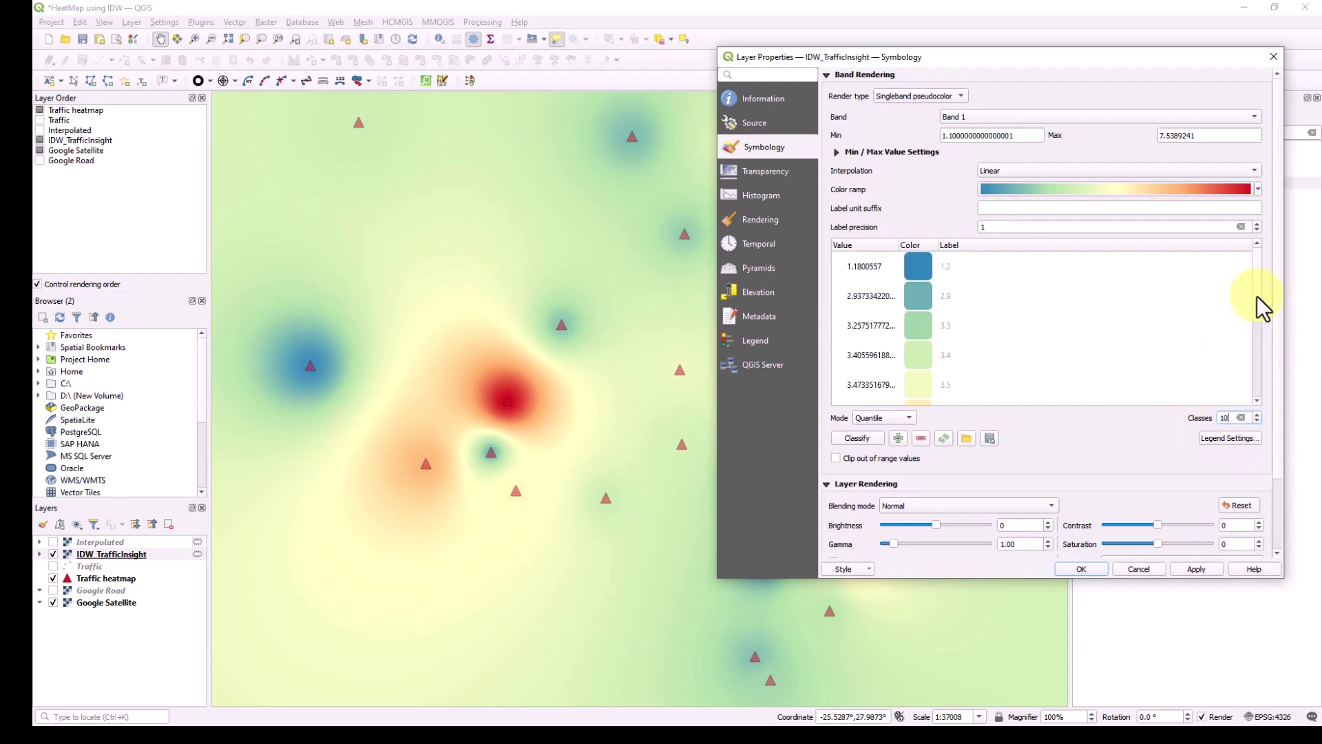
{"action": "left_click_drag", "start_coordinate": [1258, 297], "coordinate": [1258, 362]}
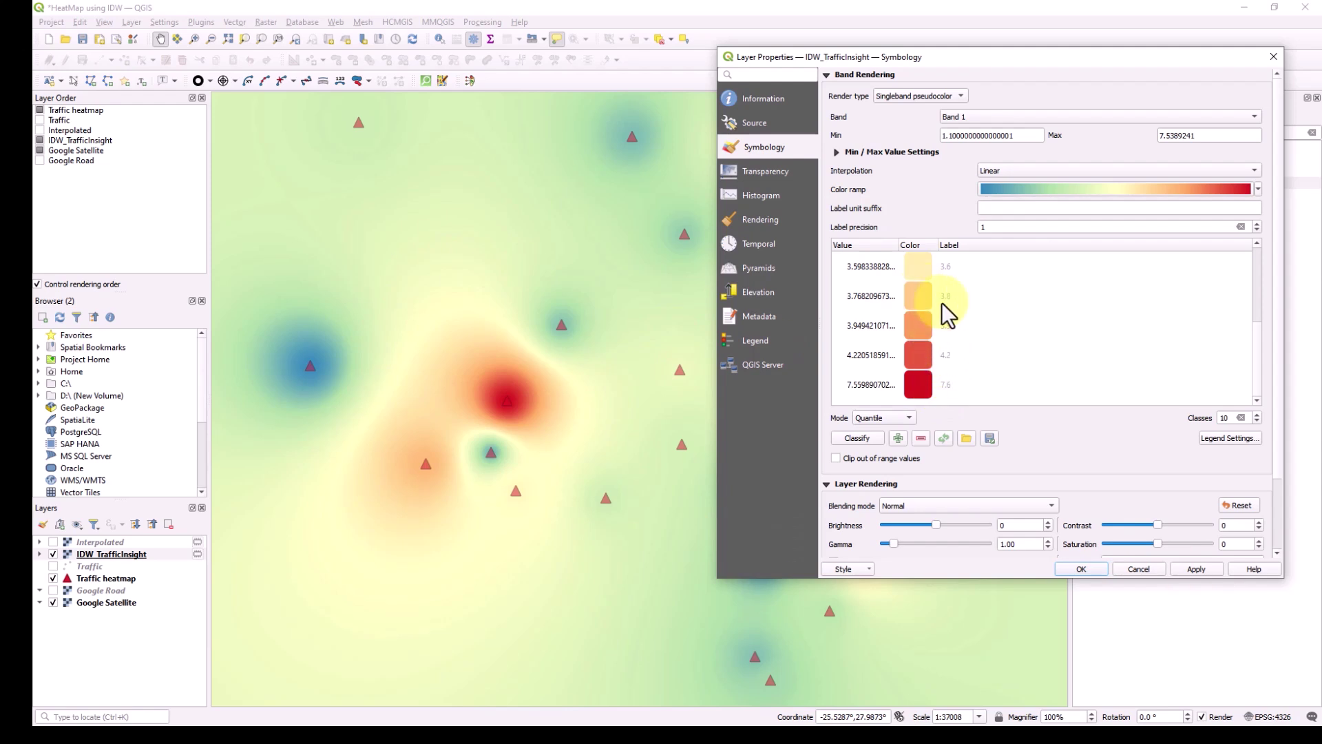
{"action": "left_click", "coordinate": [1196, 569]}
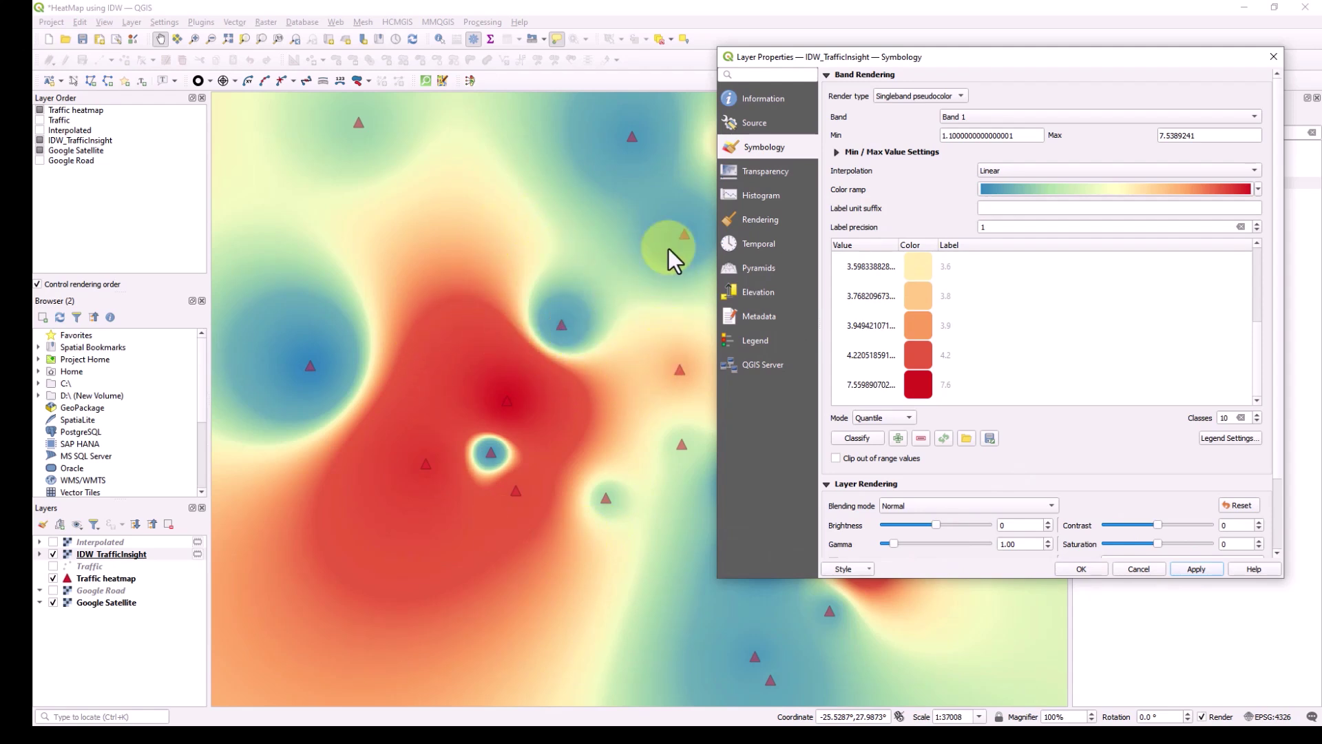
Set IDW_TrafficInsight's blending mode to Hard Light, apply it, and confirm with OK
{"action": "left_click_drag", "start_coordinate": [847, 59], "coordinate": [840, 90]}
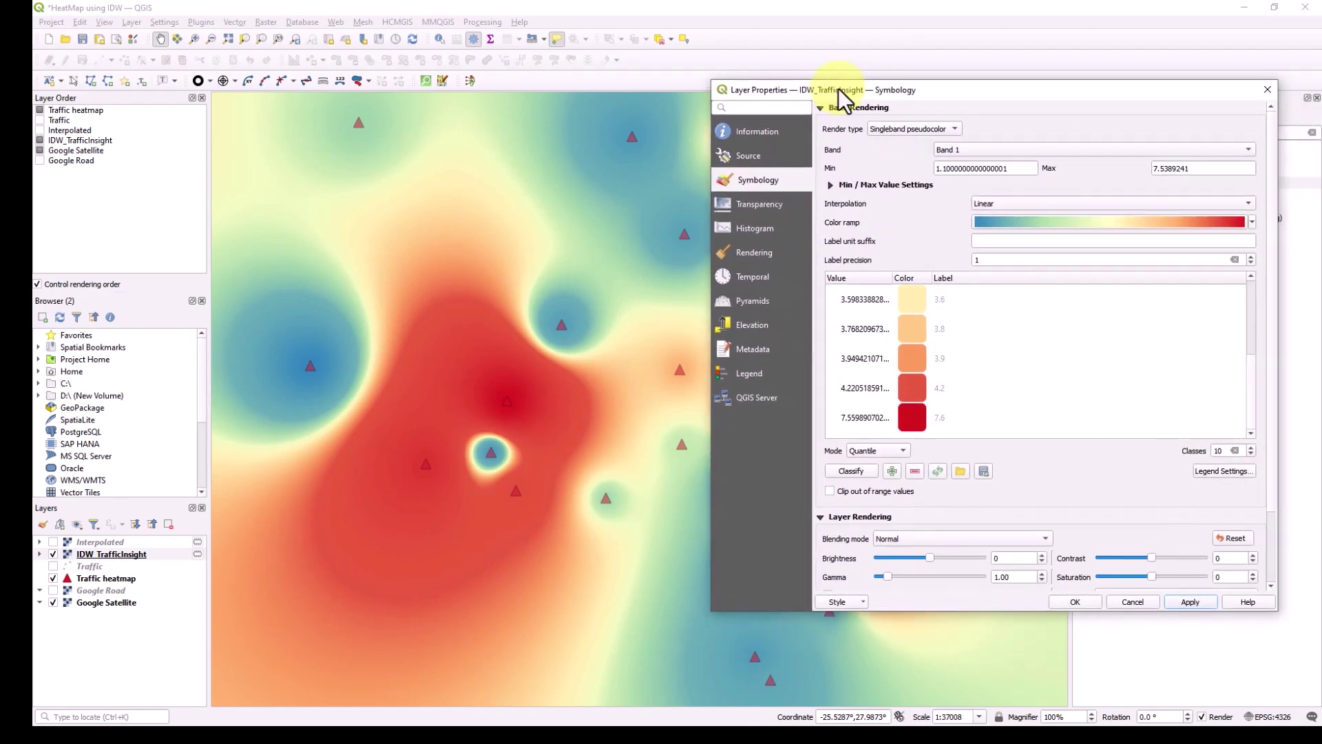
{"action": "left_click", "coordinate": [1064, 598]}
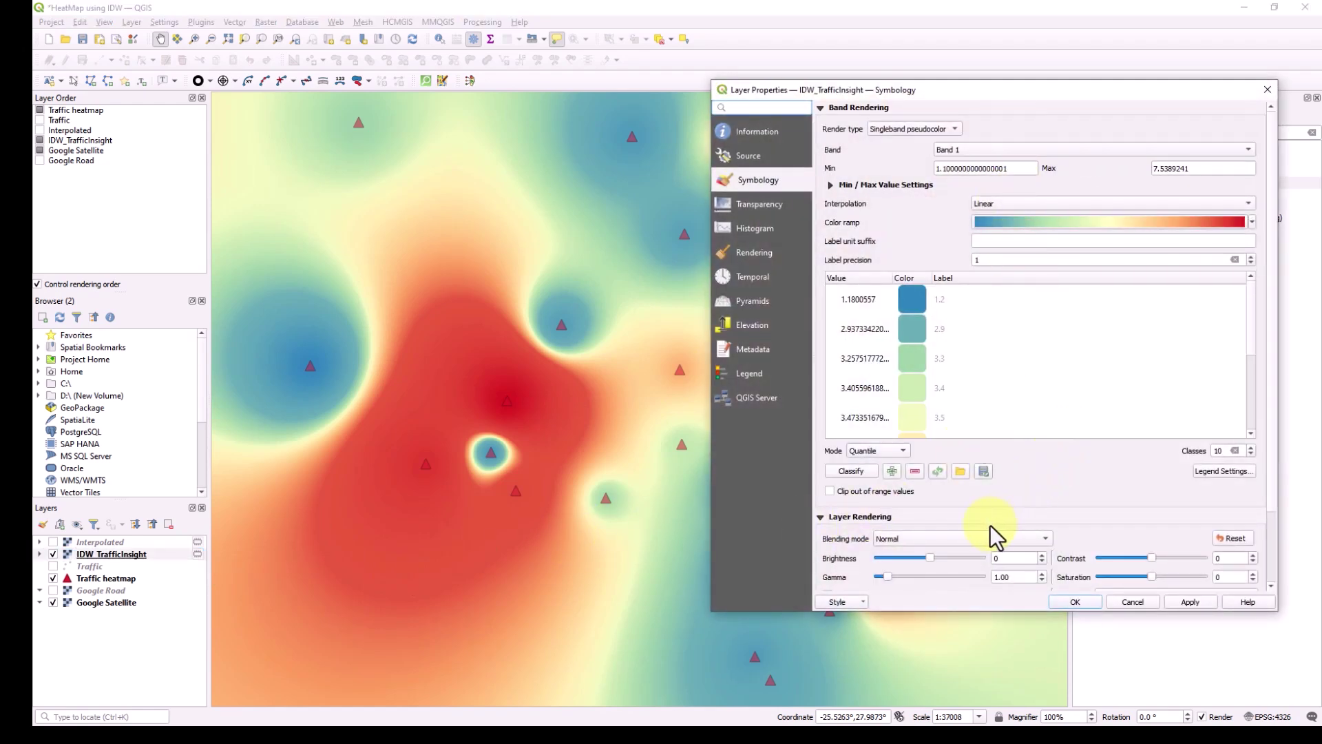
{"action": "left_click", "coordinate": [903, 539]}
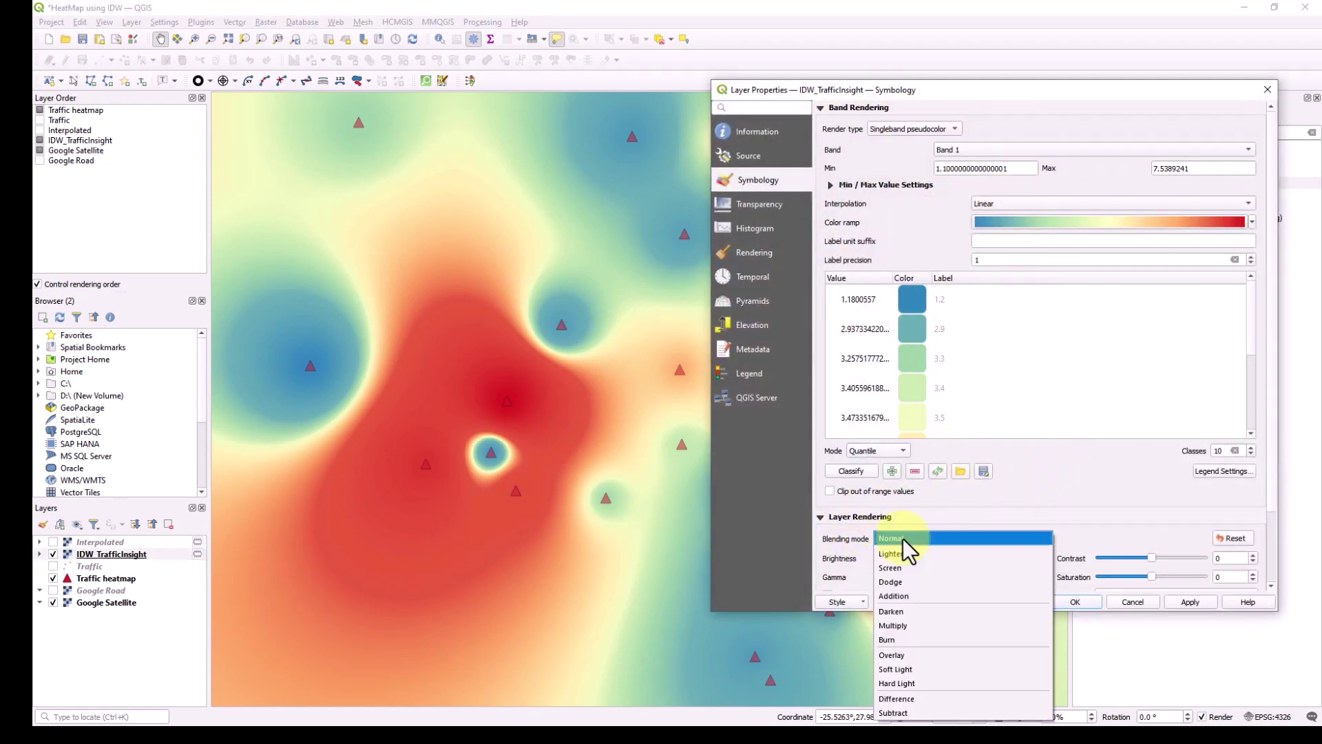
{"action": "left_click", "coordinate": [907, 682]}
{"action": "left_click", "coordinate": [1197, 605]}
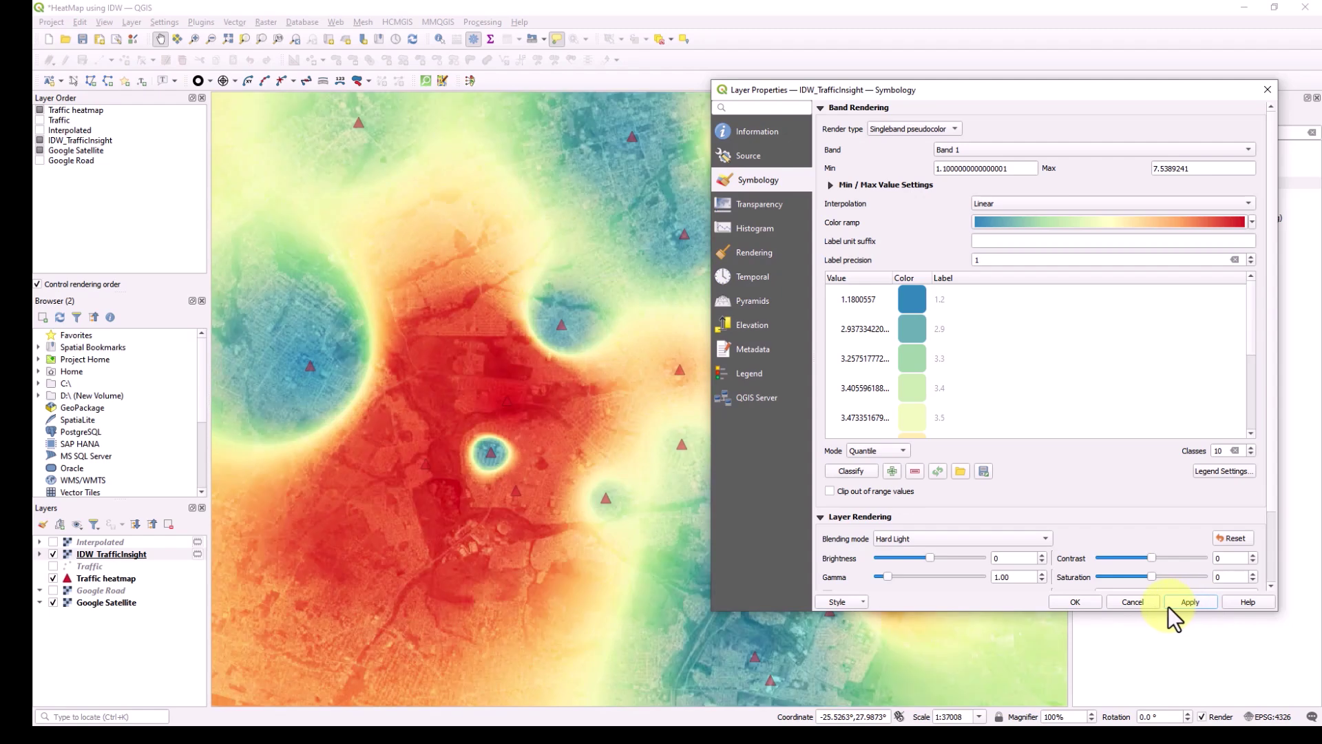
{"action": "left_click", "coordinate": [1076, 603]}
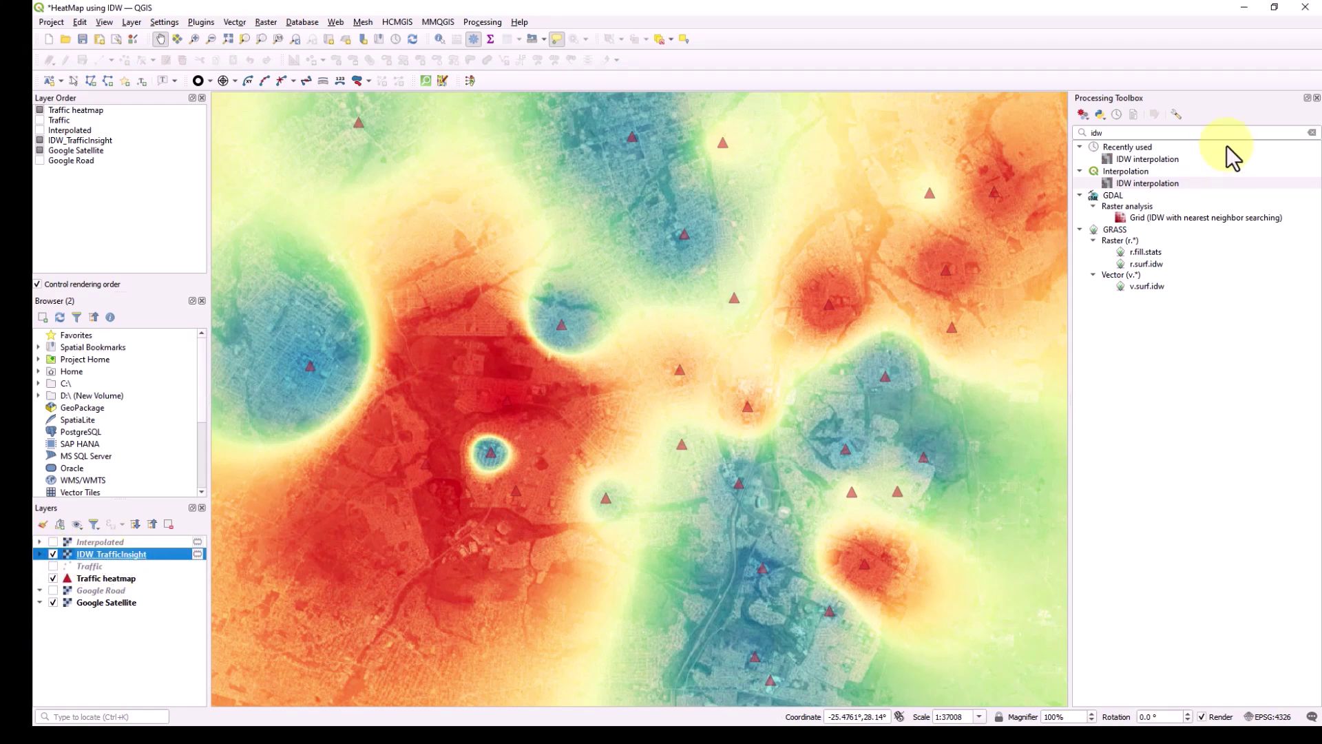
Uncheck IDW_TrafficInsight, then bring up the Traffic heatmap layer's Symbology properties
{"action": "left_click", "coordinate": [53, 554]}
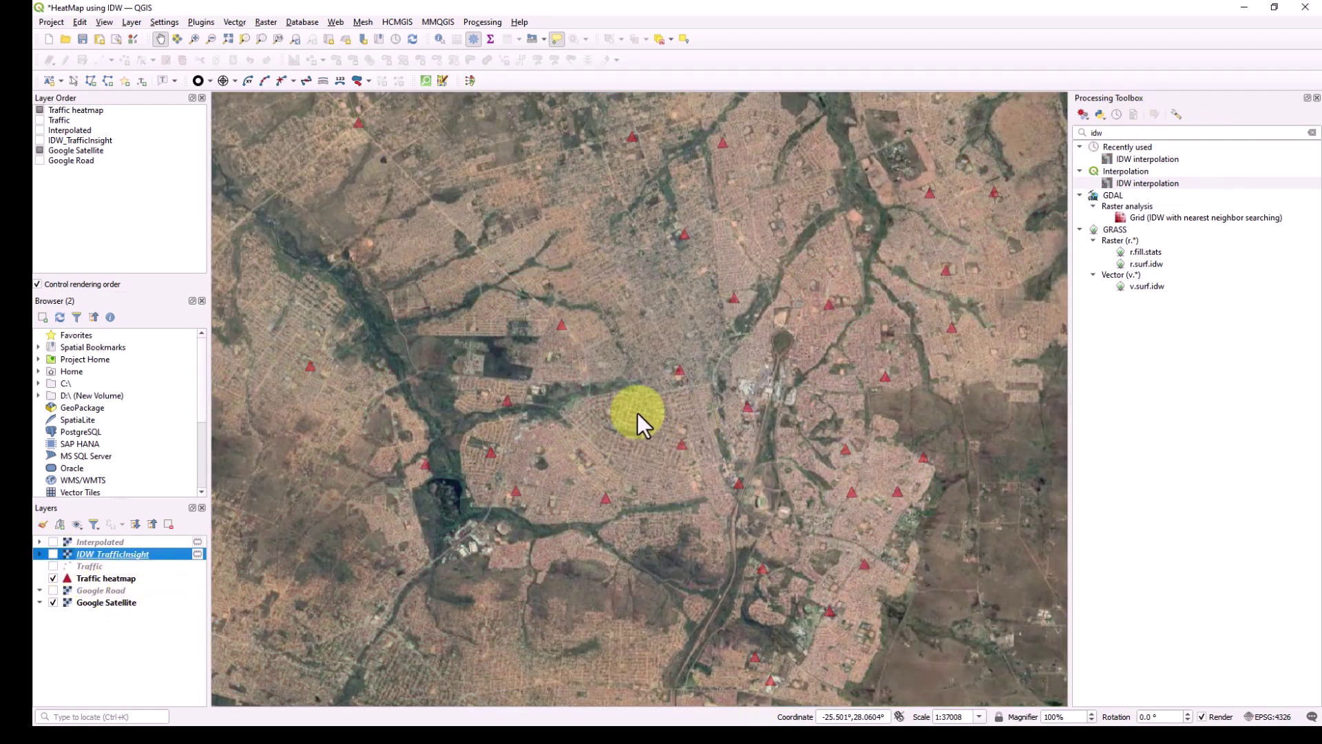
{"action": "double_click", "coordinate": [120, 578]}
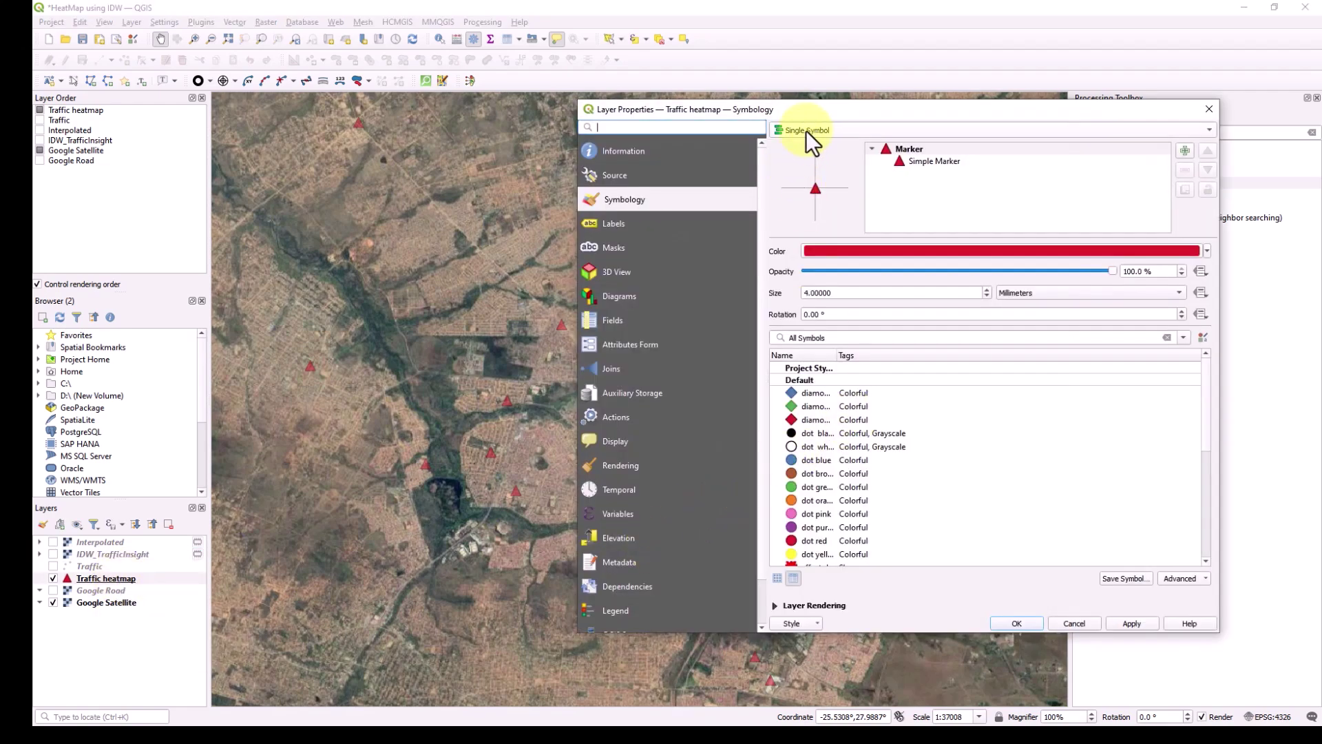
Render Traffic heatmap as a Heatmap with inverted Spectral ramp and 20 mm radius
{"action": "left_click", "coordinate": [849, 131]}
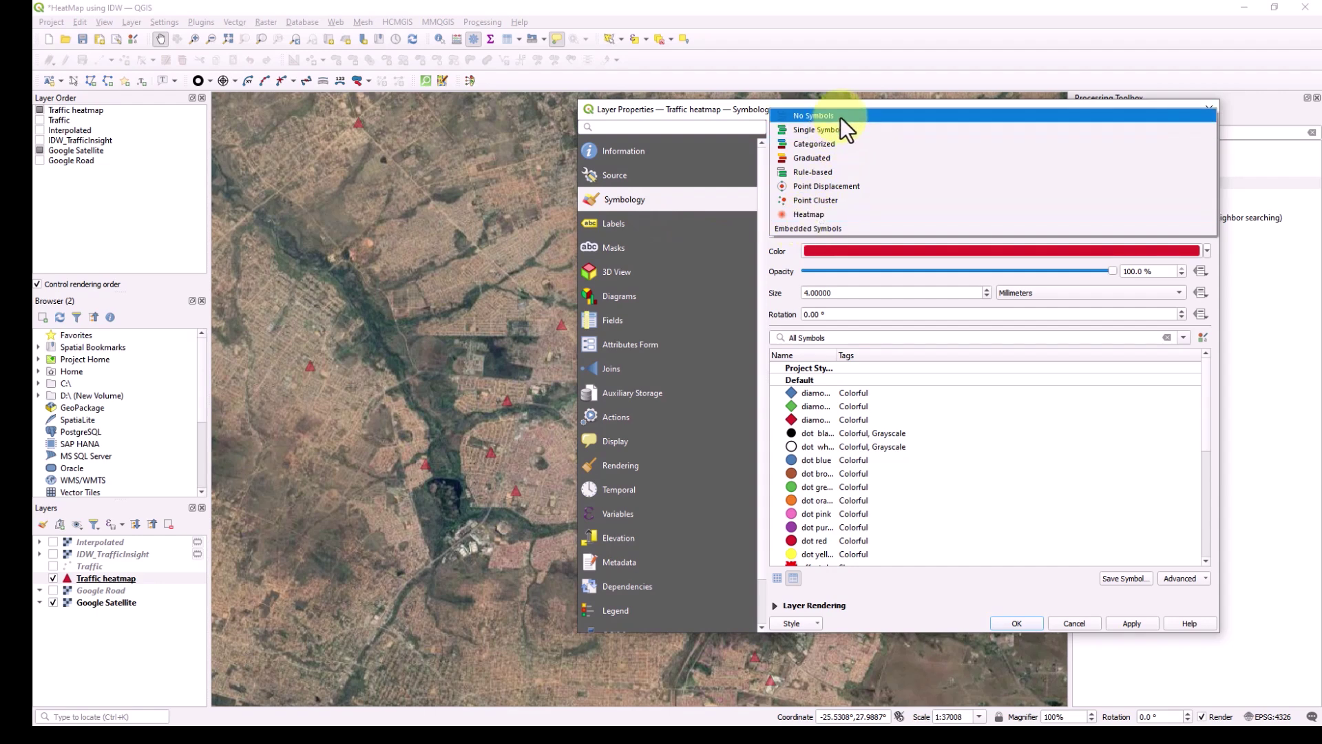
{"action": "left_click", "coordinate": [808, 216]}
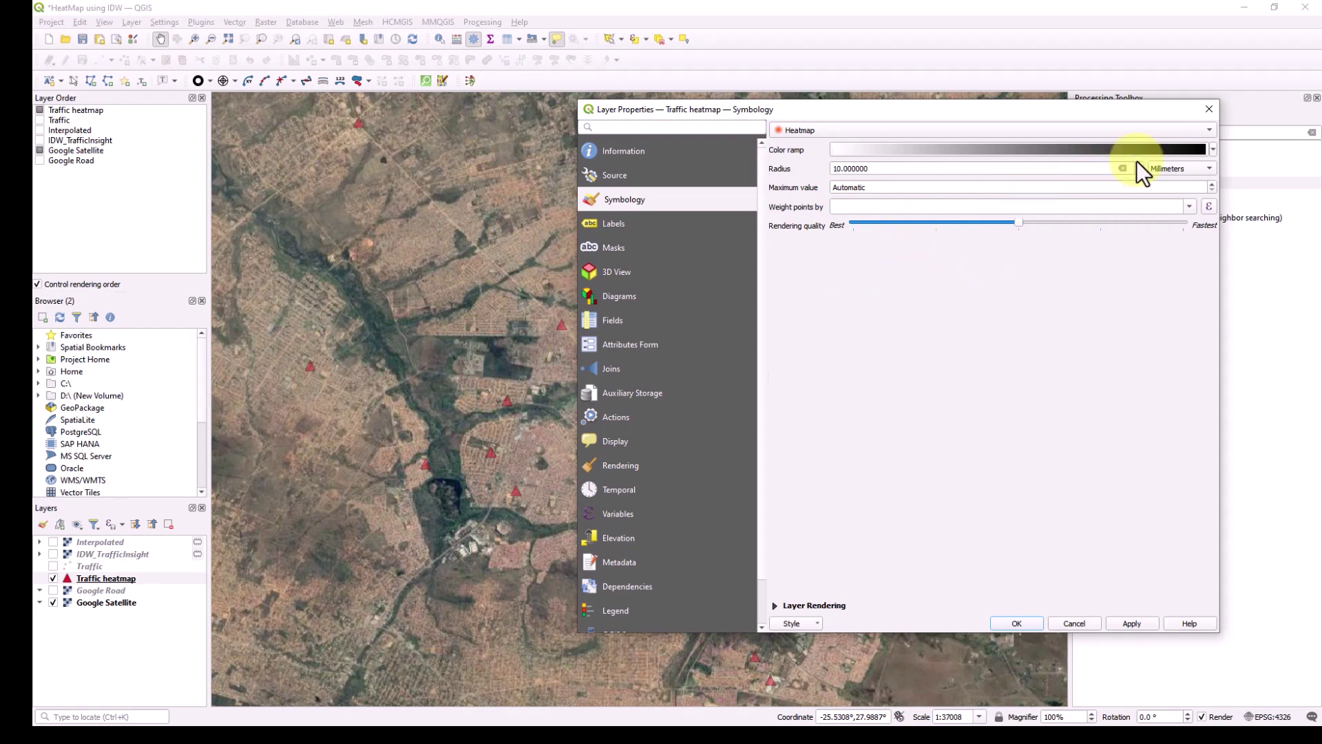
{"action": "left_click", "coordinate": [1213, 150]}
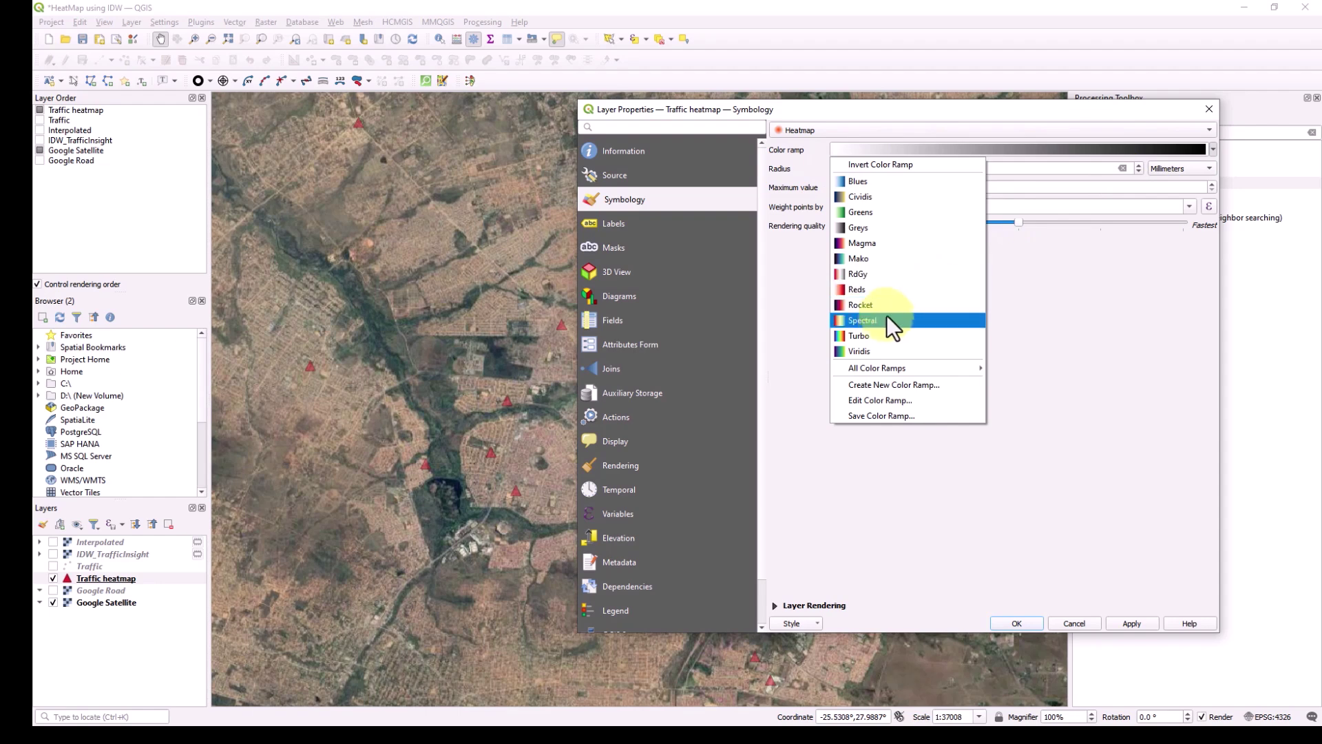
{"action": "left_click", "coordinate": [858, 320]}
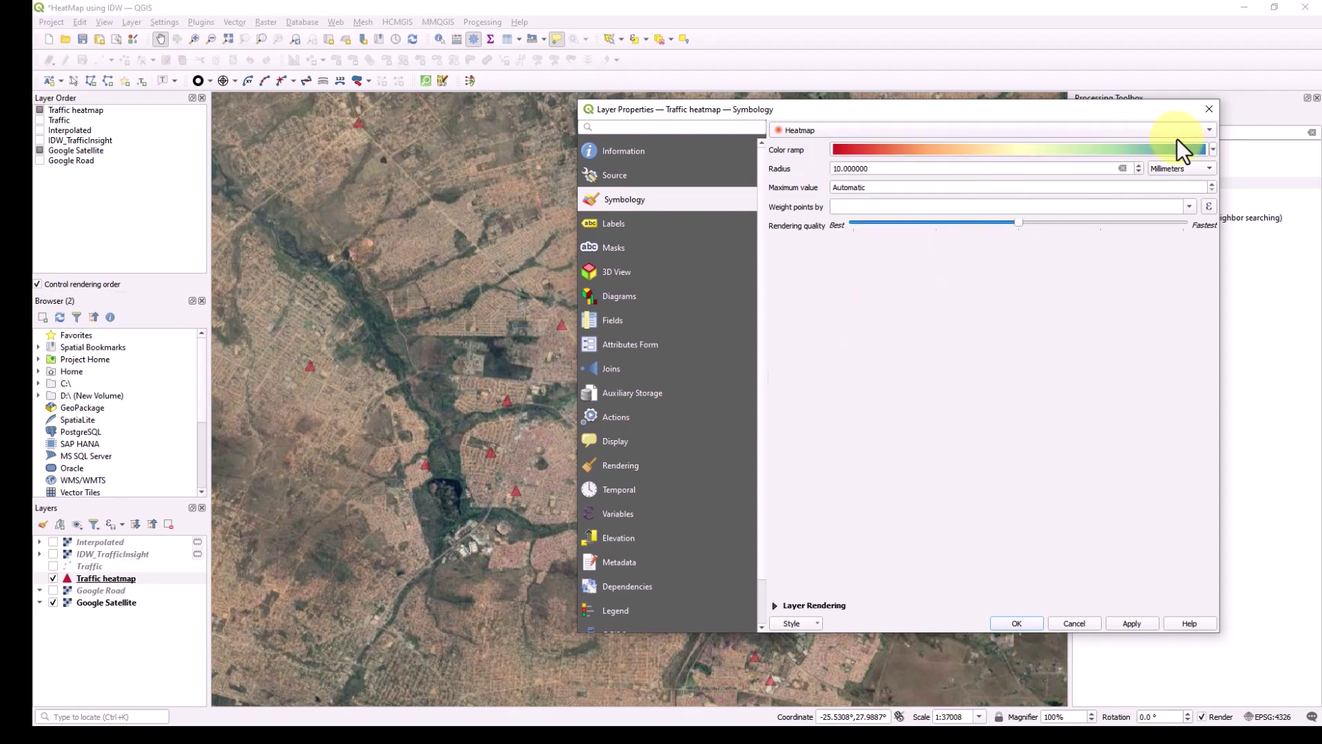
{"action": "left_click", "coordinate": [1215, 150]}
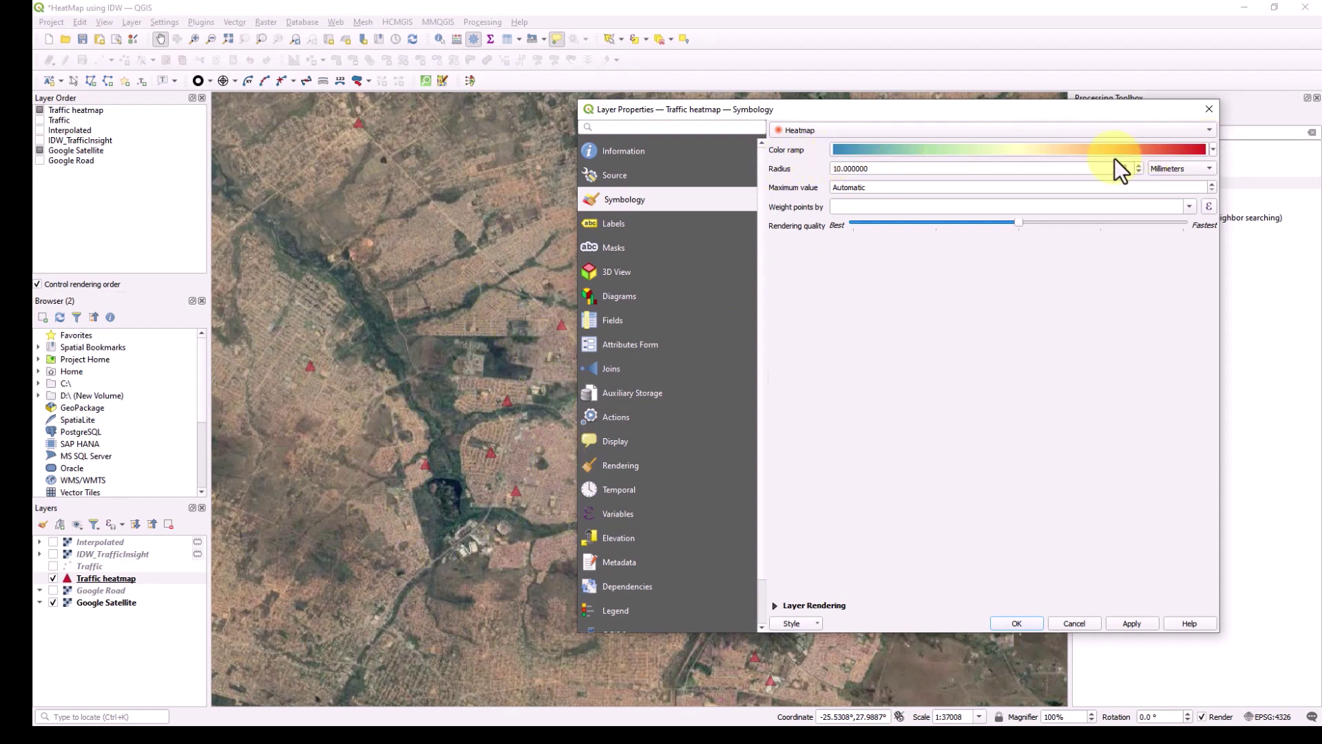
{"action": "double_click", "coordinate": [897, 168]}
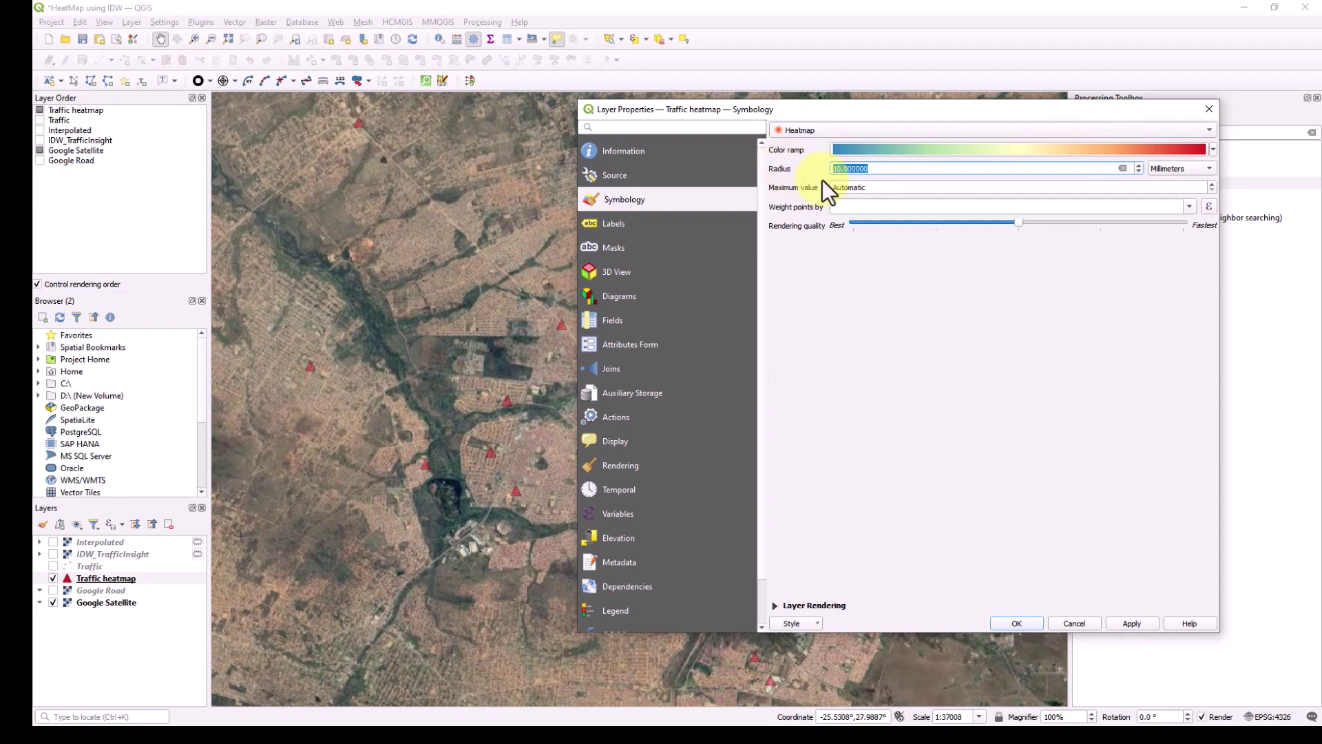
{"action": "type", "text": "20"}
Weight heatmap points by Total Traffic (TB), discarding an expression edit, and apply
{"action": "left_click", "coordinate": [1191, 206]}
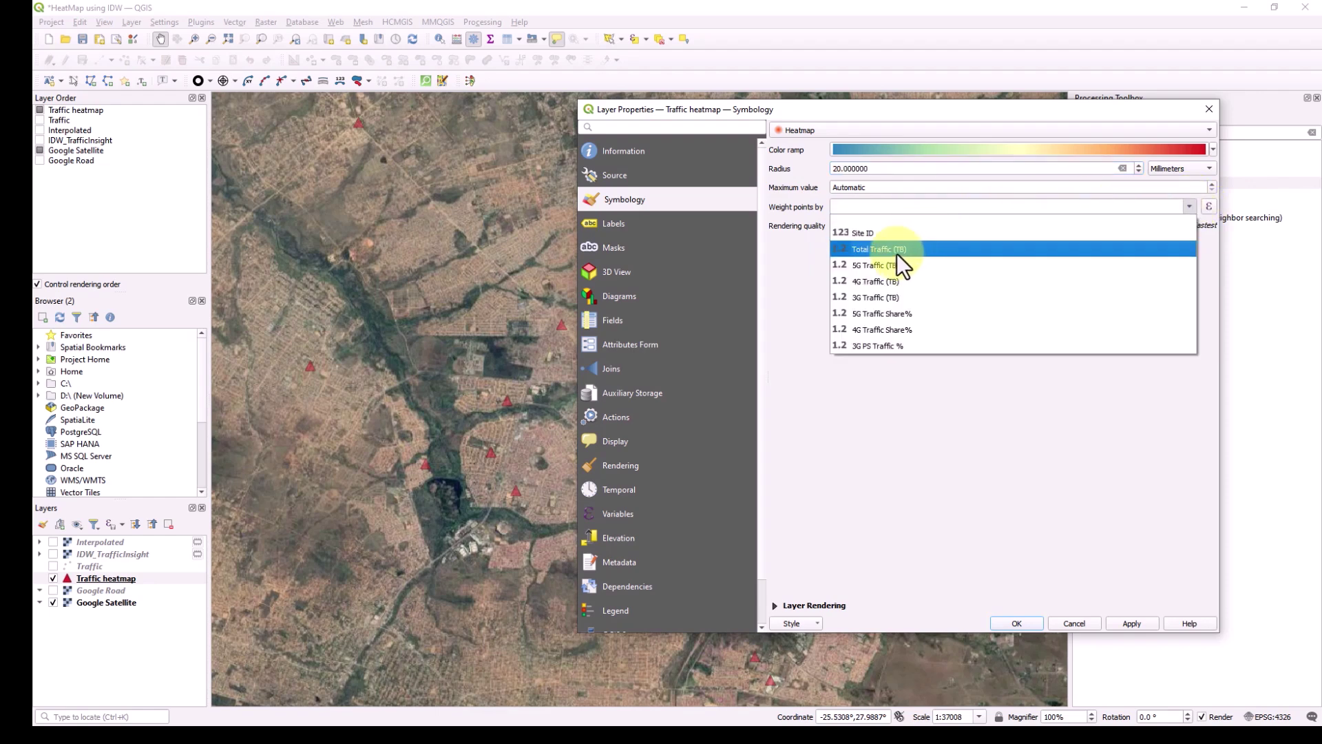
{"action": "left_click", "coordinate": [897, 252]}
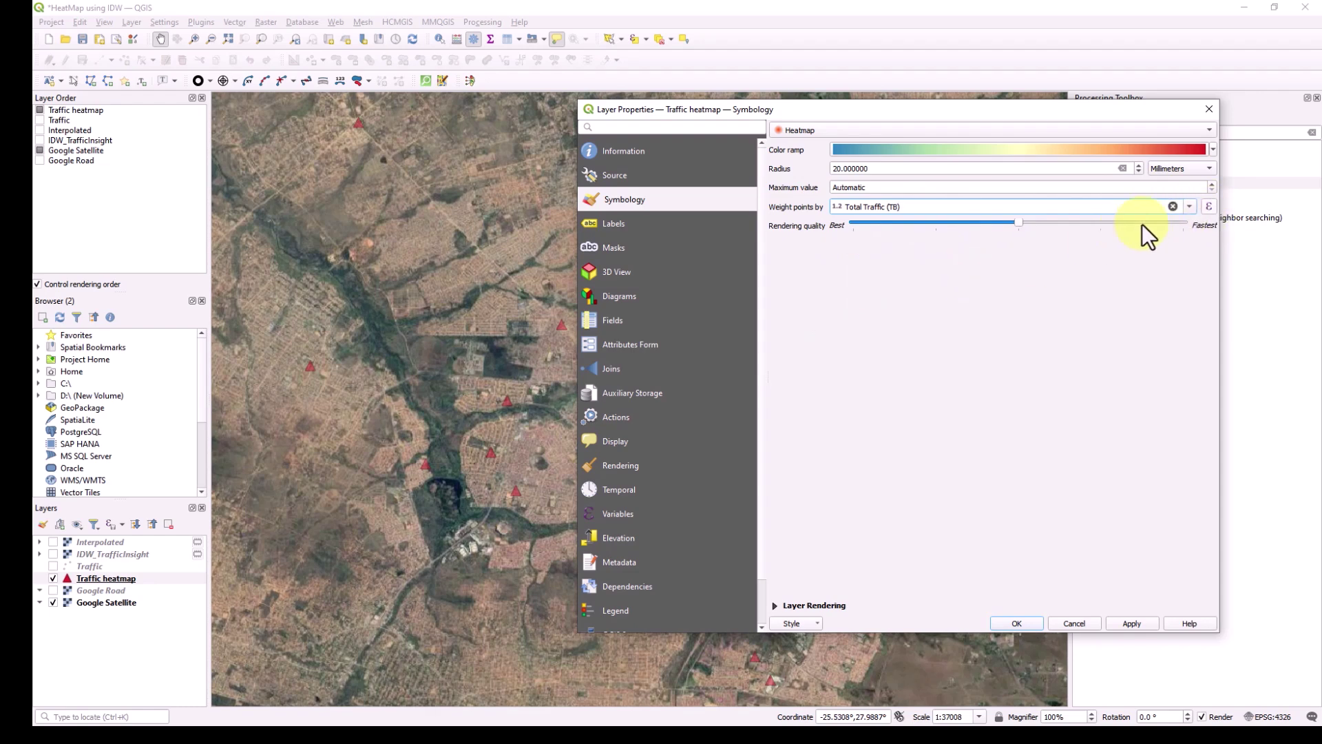
{"action": "left_click", "coordinate": [1209, 206]}
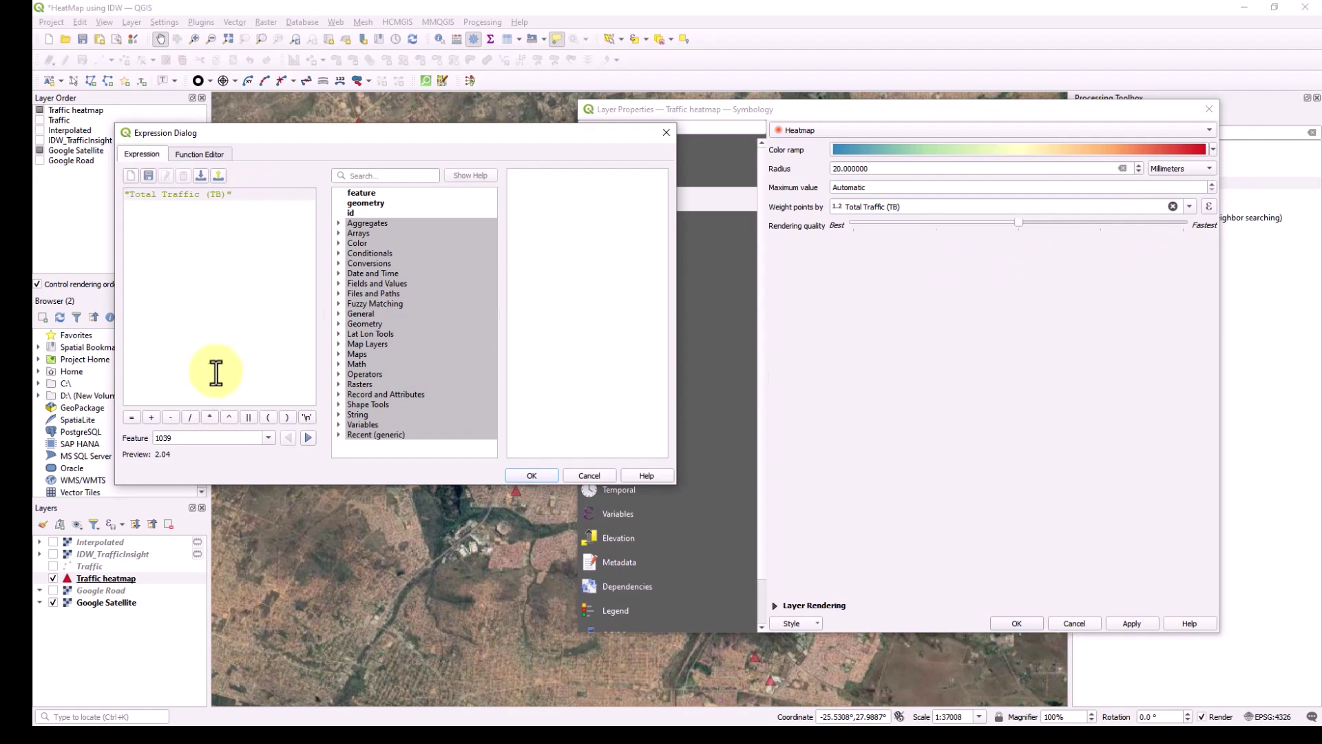
{"action": "type", "text": "> 2"}
{"action": "left_click", "coordinate": [590, 475]}
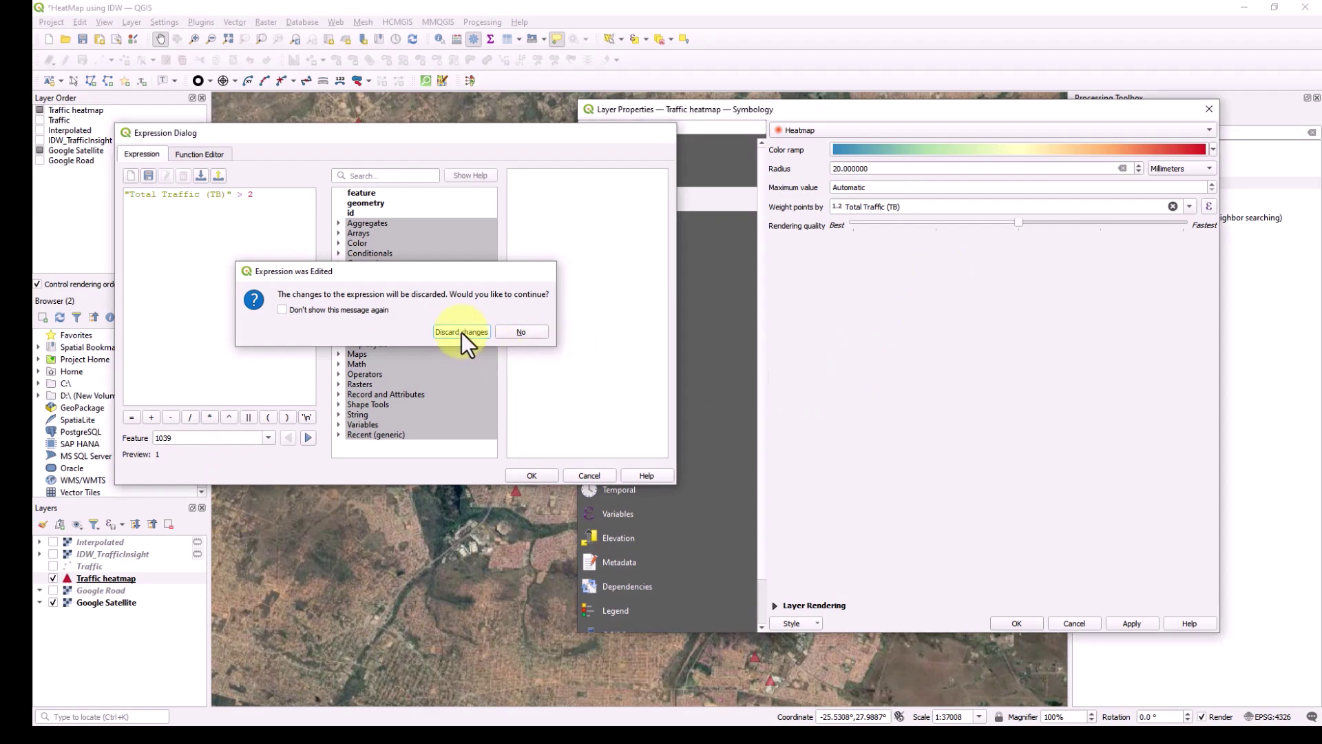
{"action": "left_click", "coordinate": [460, 333]}
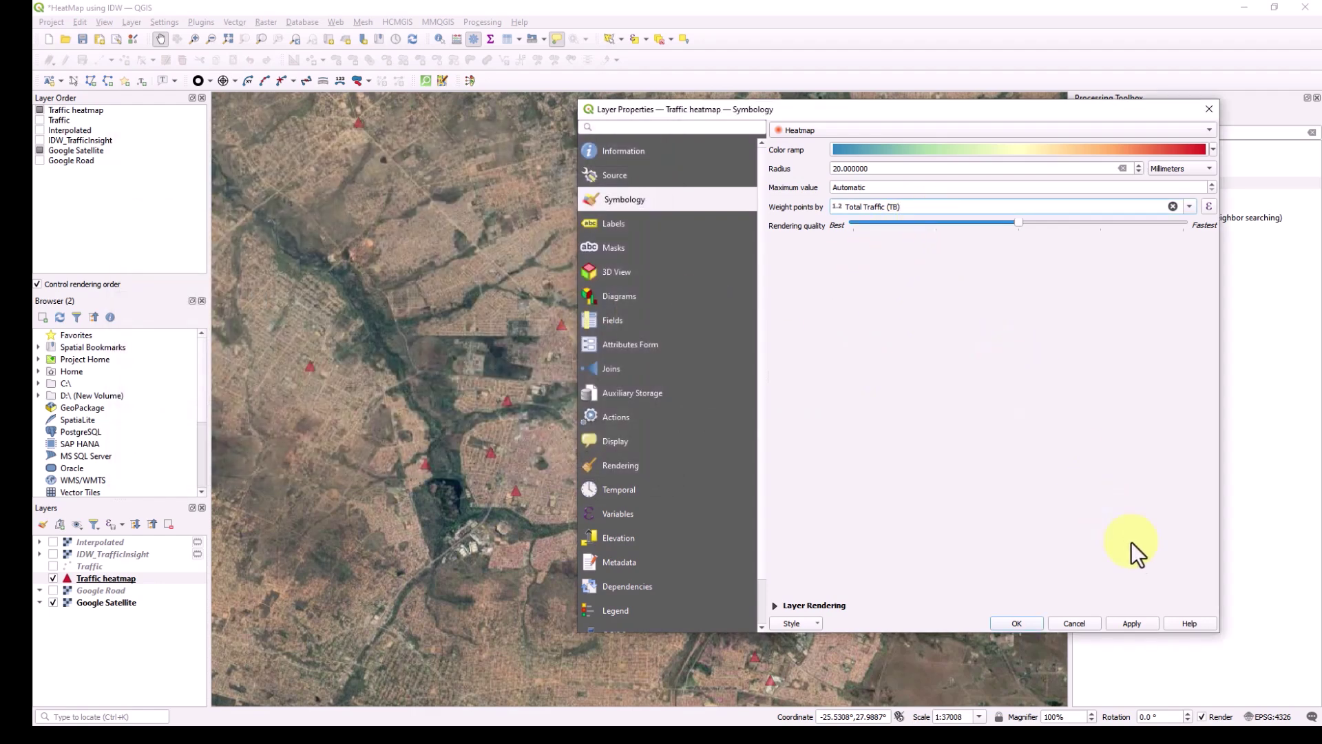
{"action": "left_click", "coordinate": [1132, 624]}
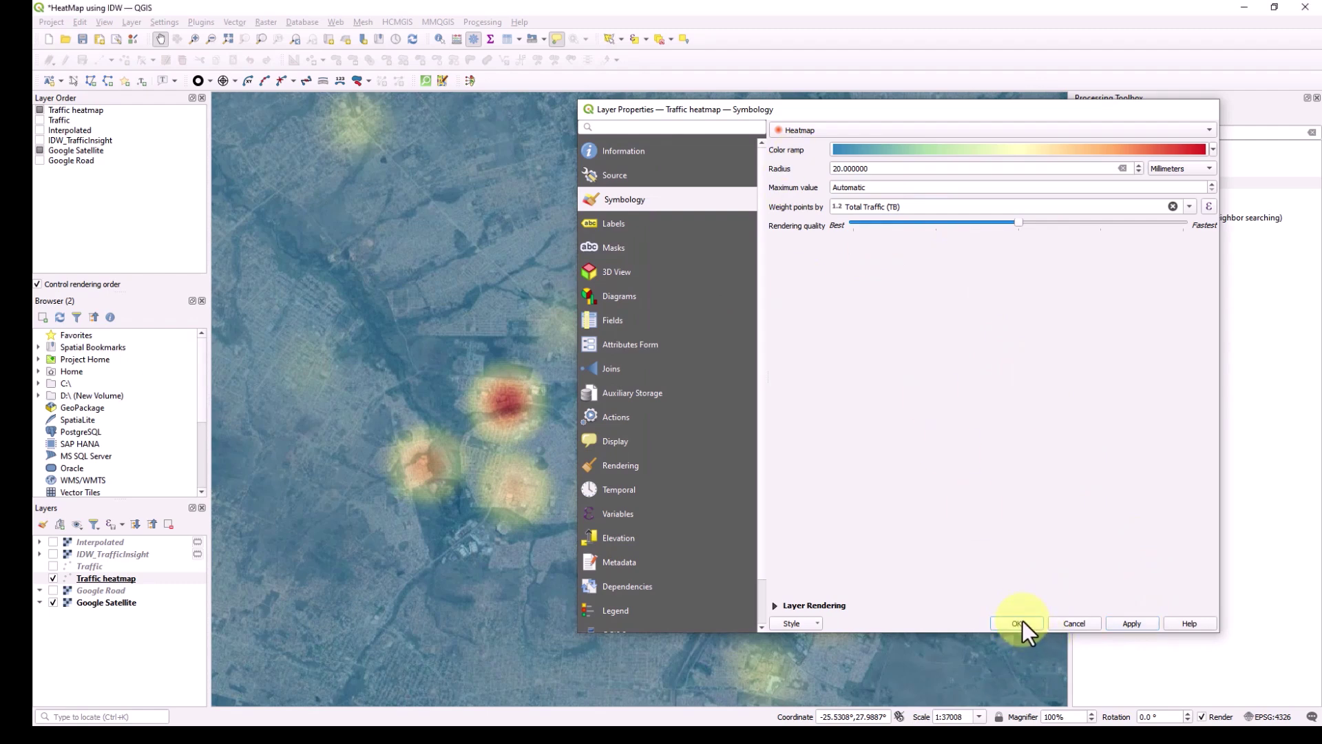
{"action": "left_click", "coordinate": [1019, 623]}
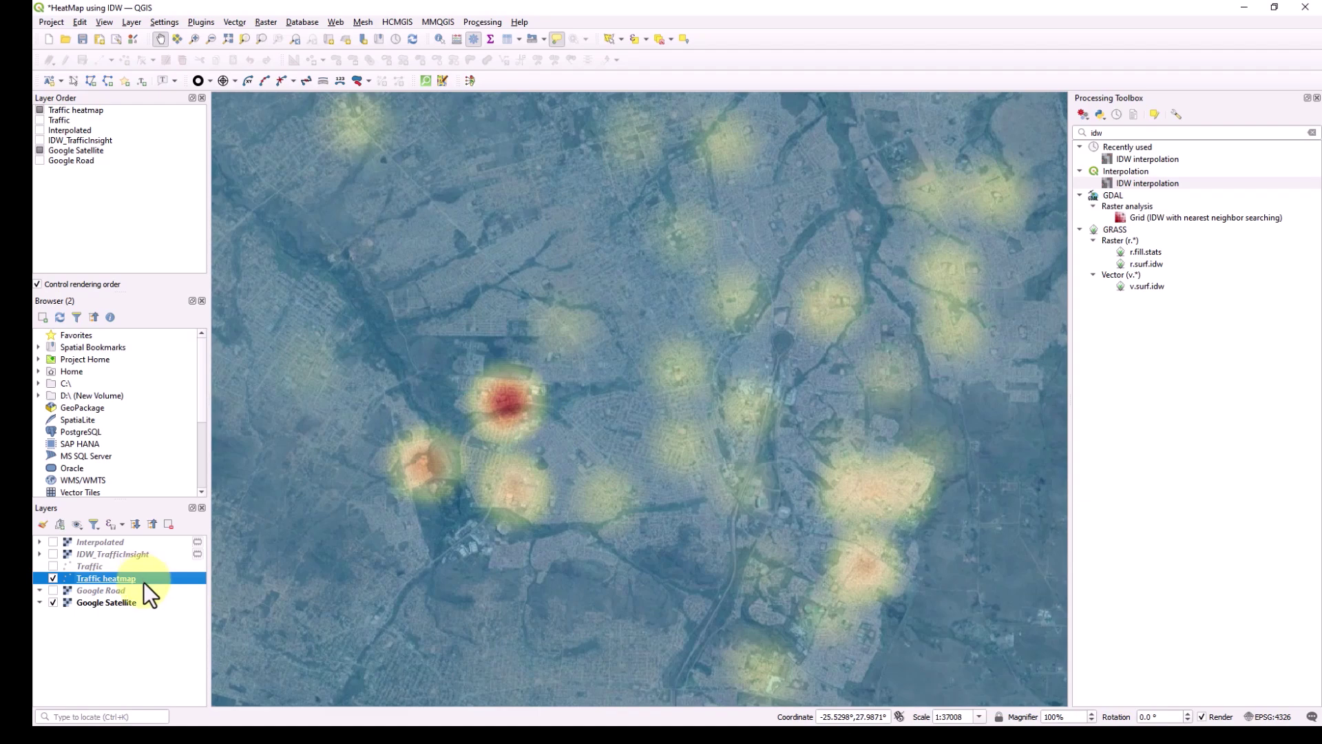
Compare the IDW raster and heatmap, leaving only Traffic heatmap visible and selected
{"action": "left_click", "coordinate": [59, 557]}
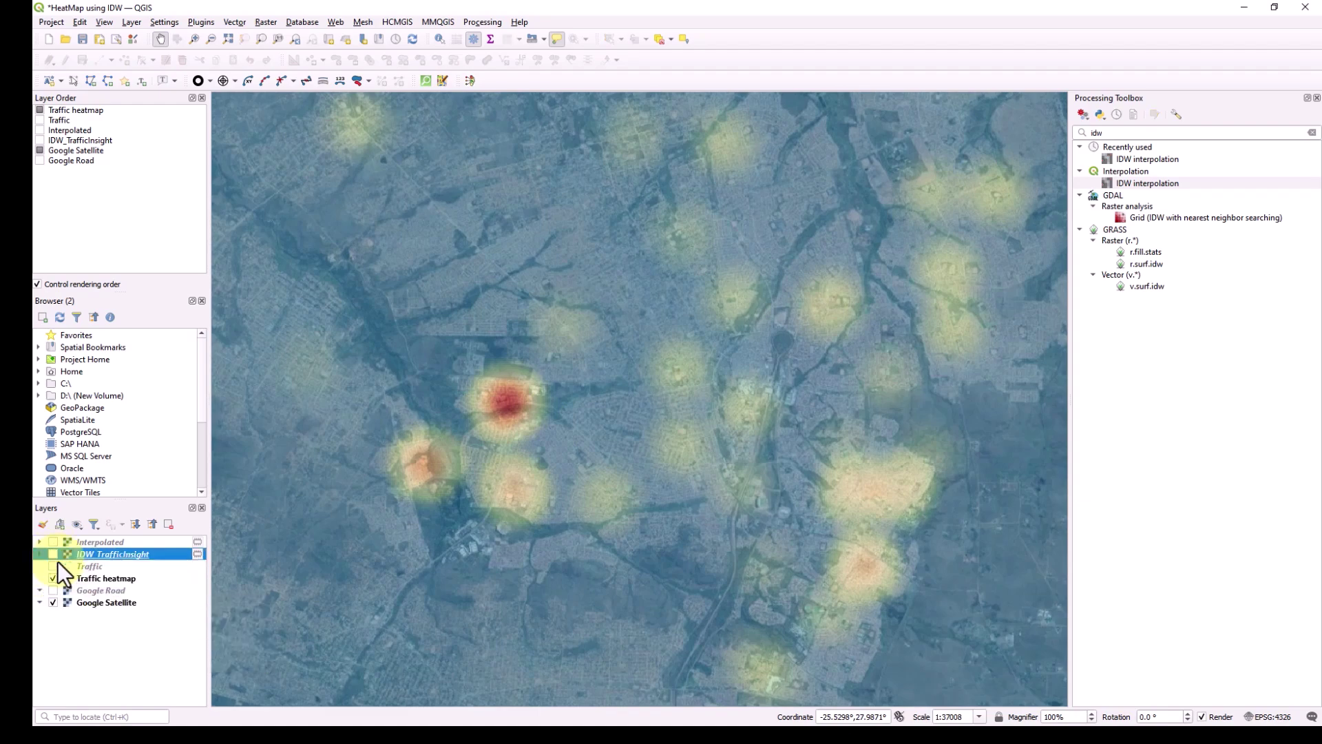
{"action": "left_click", "coordinate": [53, 555]}
{"action": "left_click", "coordinate": [53, 579]}
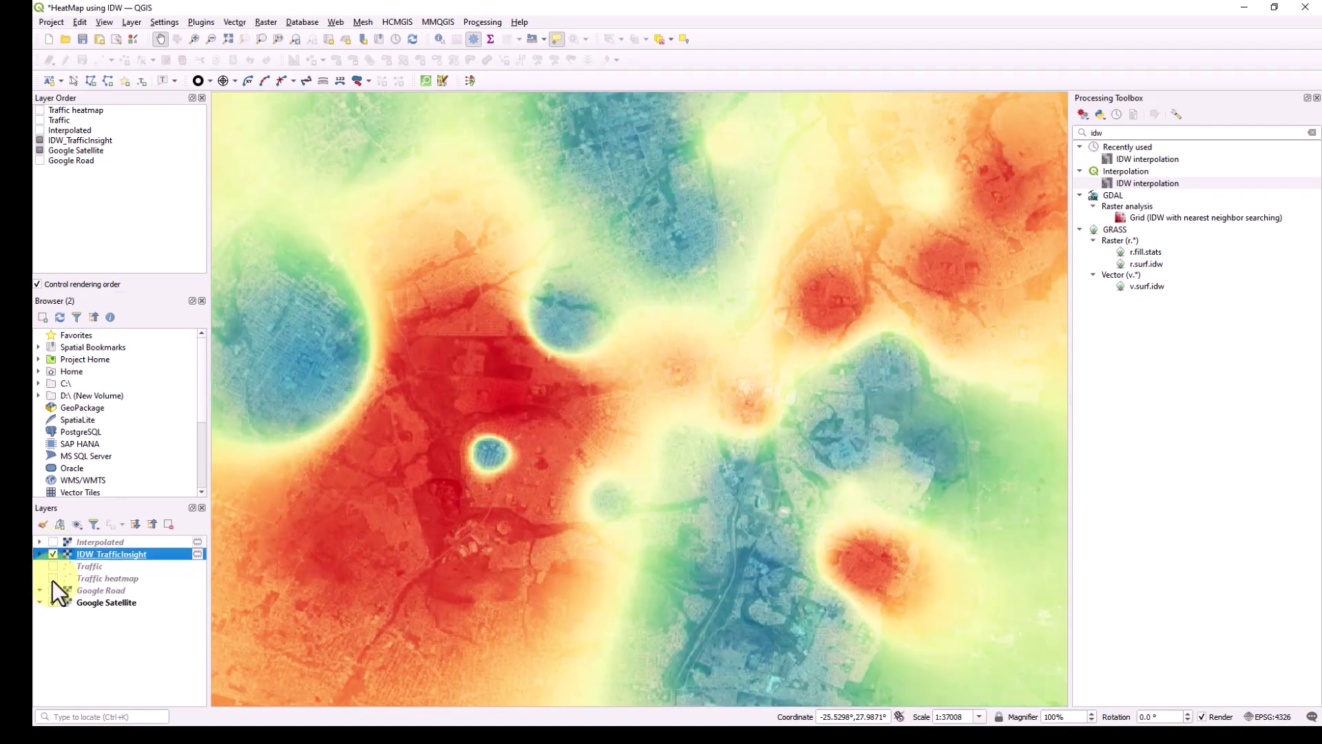
{"action": "left_click", "coordinate": [53, 578]}
{"action": "left_click", "coordinate": [53, 555]}
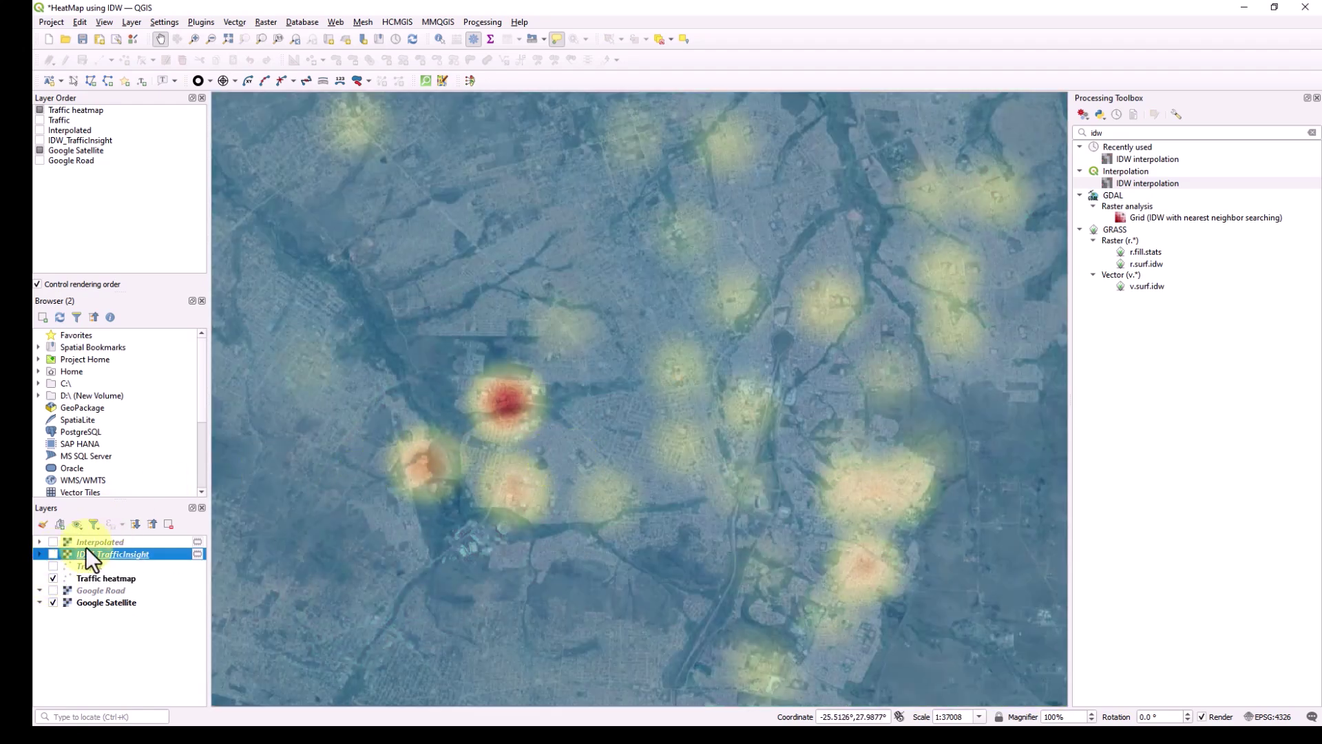
{"action": "double_click", "coordinate": [158, 554]}
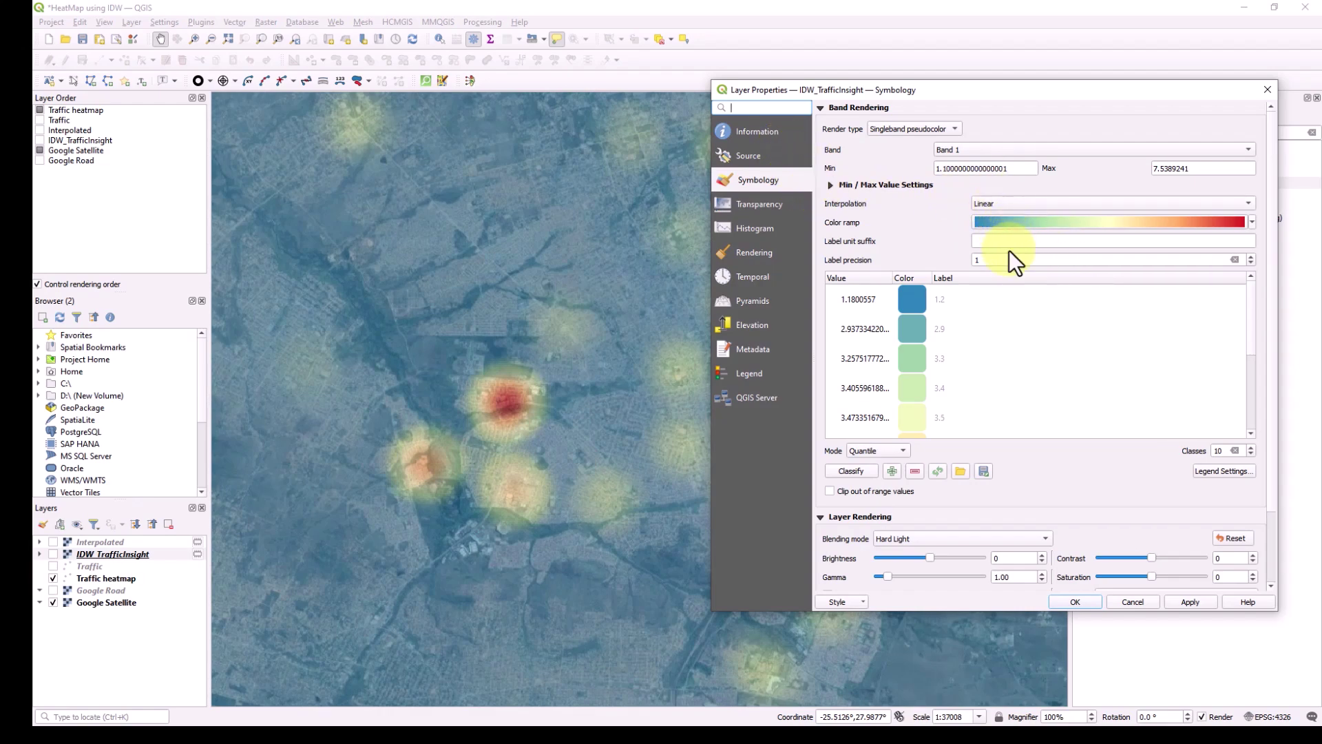
{"action": "key", "text": "Escape"}
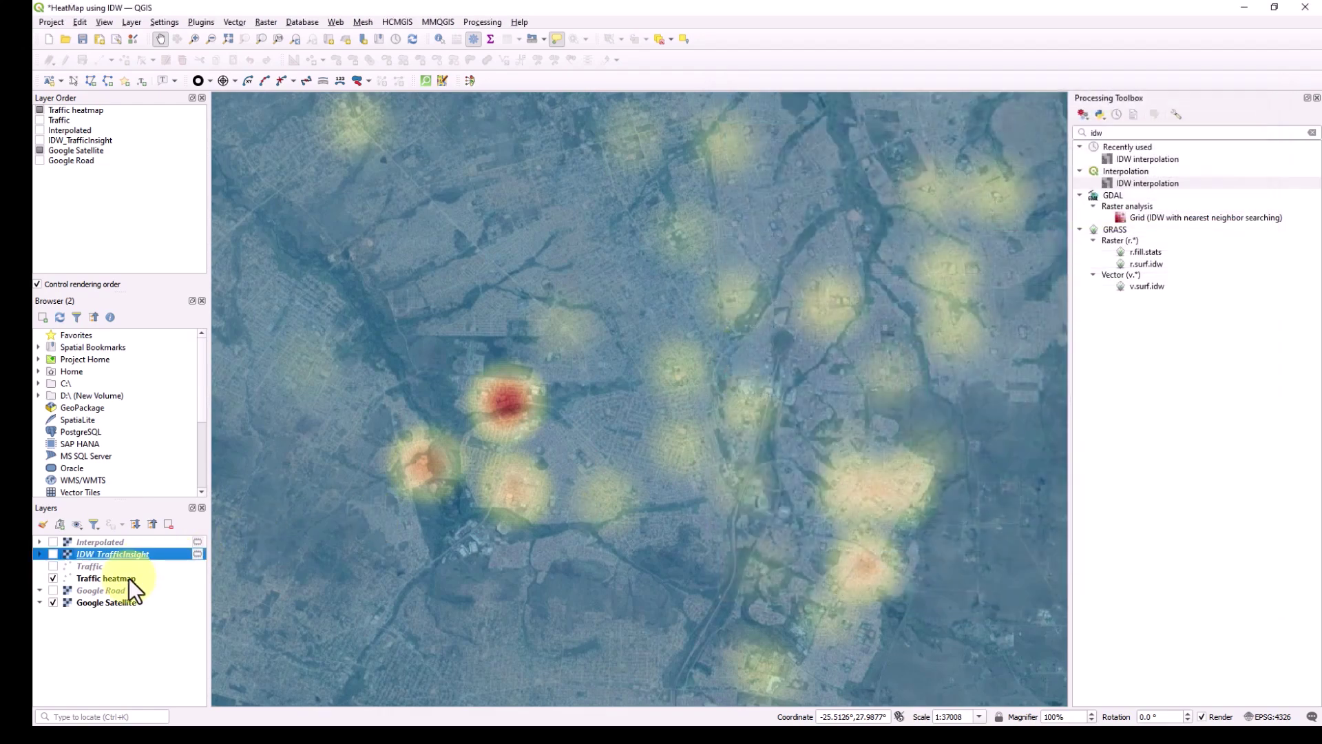
{"action": "left_click", "coordinate": [129, 577]}
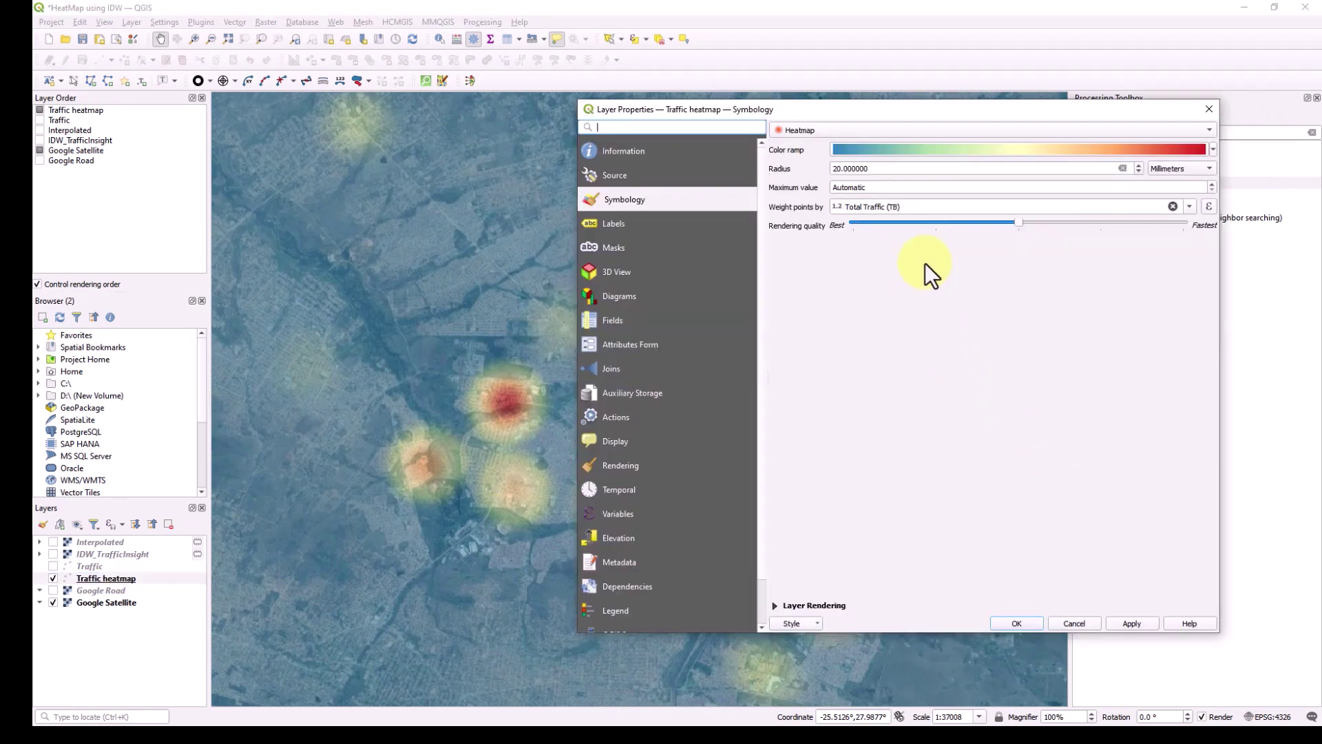
Change the Traffic heatmap radius to 40 and apply it
{"action": "double_click", "coordinate": [851, 169]}
{"action": "type", "text": "40"}
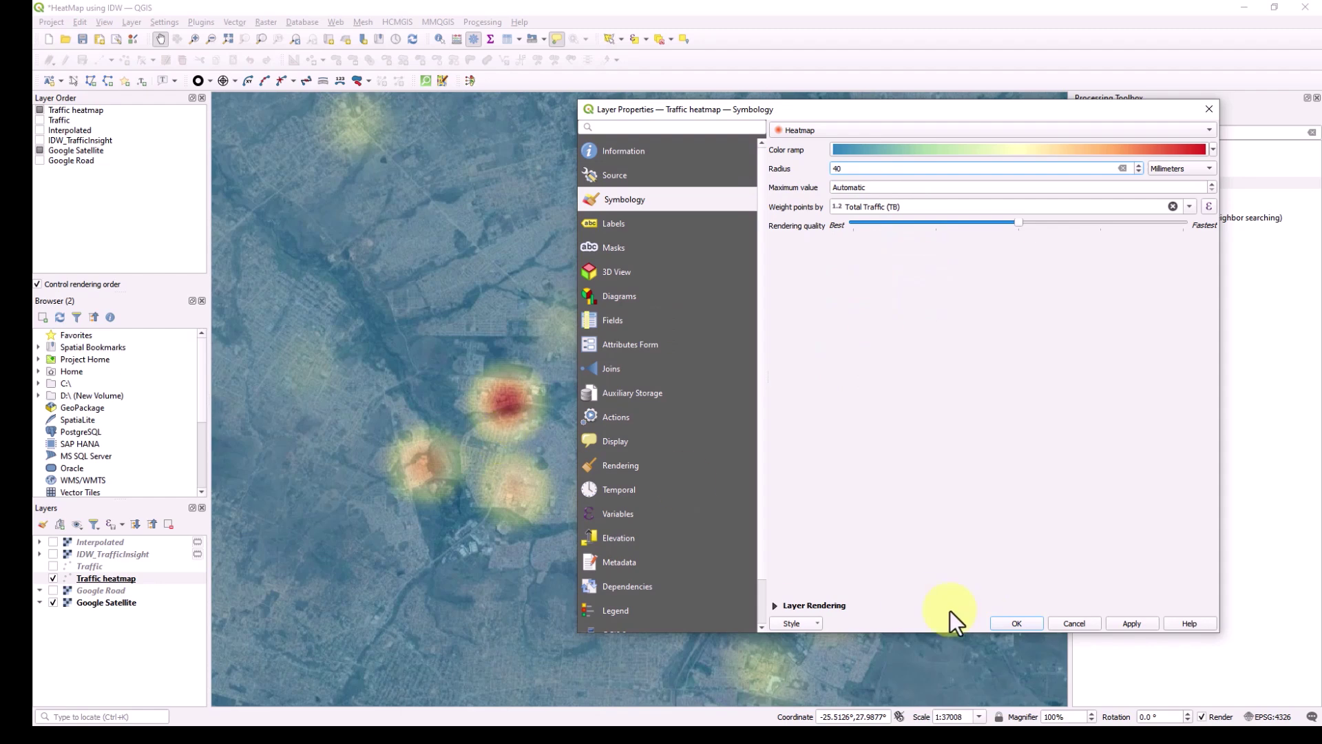
{"action": "left_click", "coordinate": [1133, 623]}
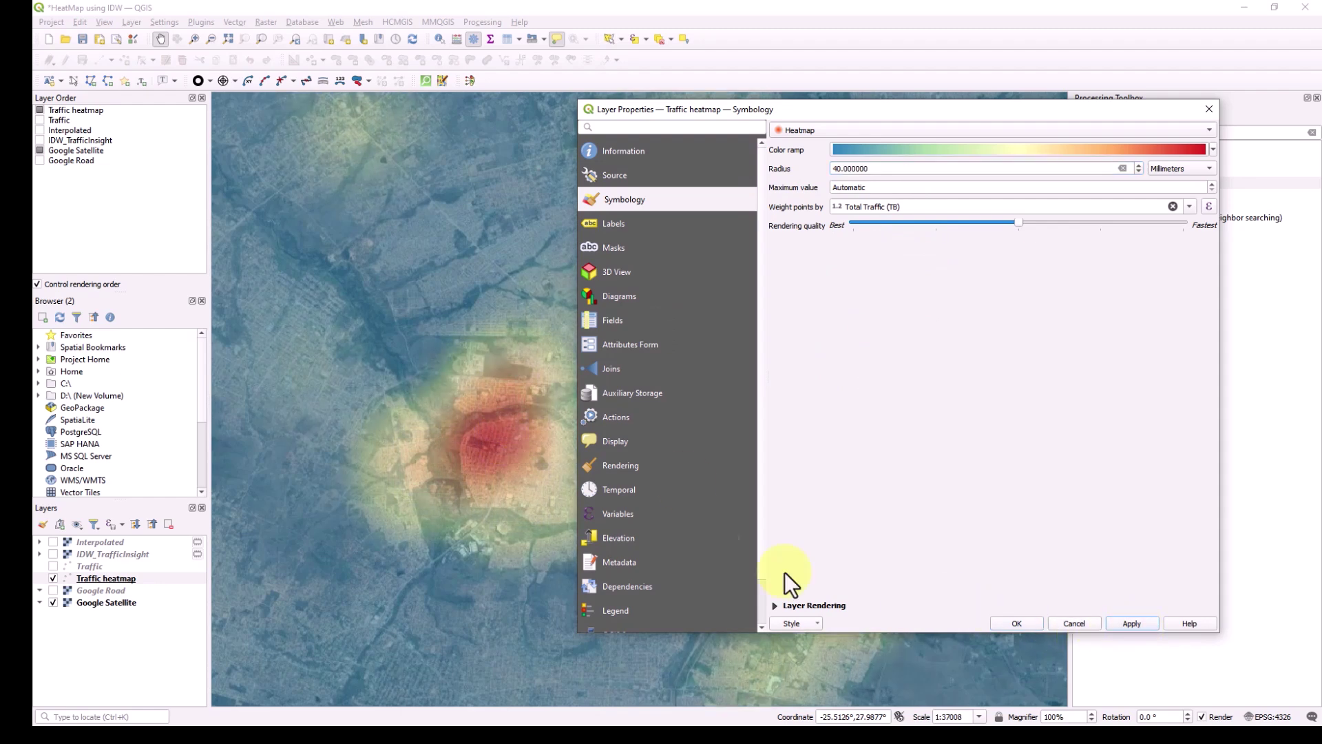
{"action": "left_click", "coordinate": [1015, 623]}
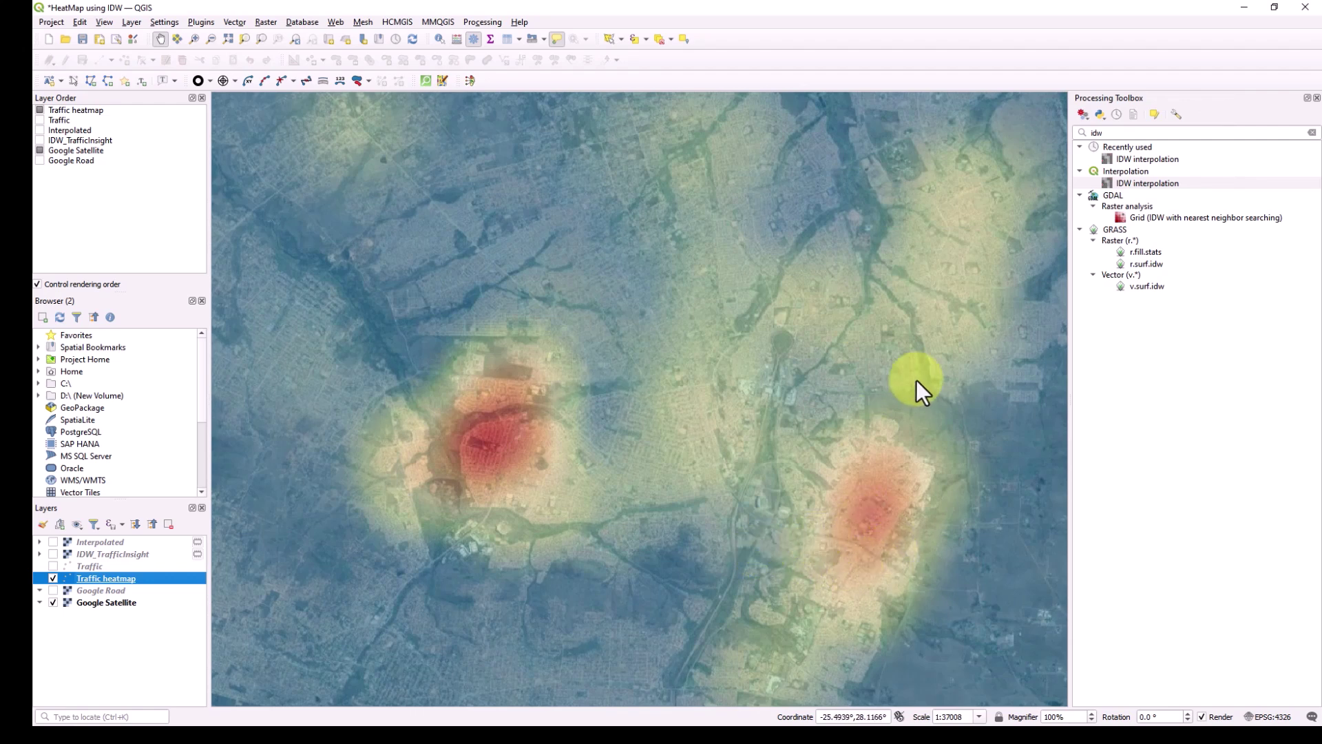
Toggle the IDW raster and heatmap layers to compare them over Google Satellite
{"action": "left_click", "coordinate": [53, 555]}
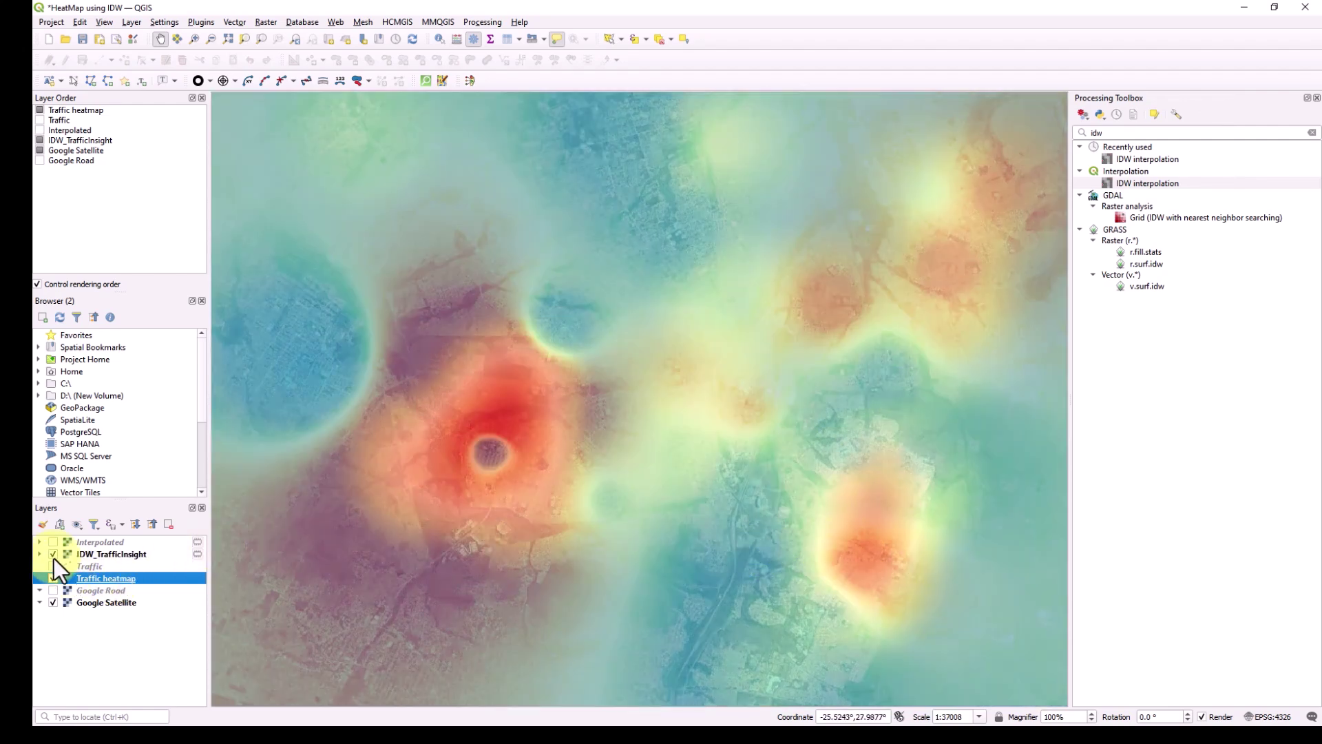
{"action": "left_click", "coordinate": [53, 579]}
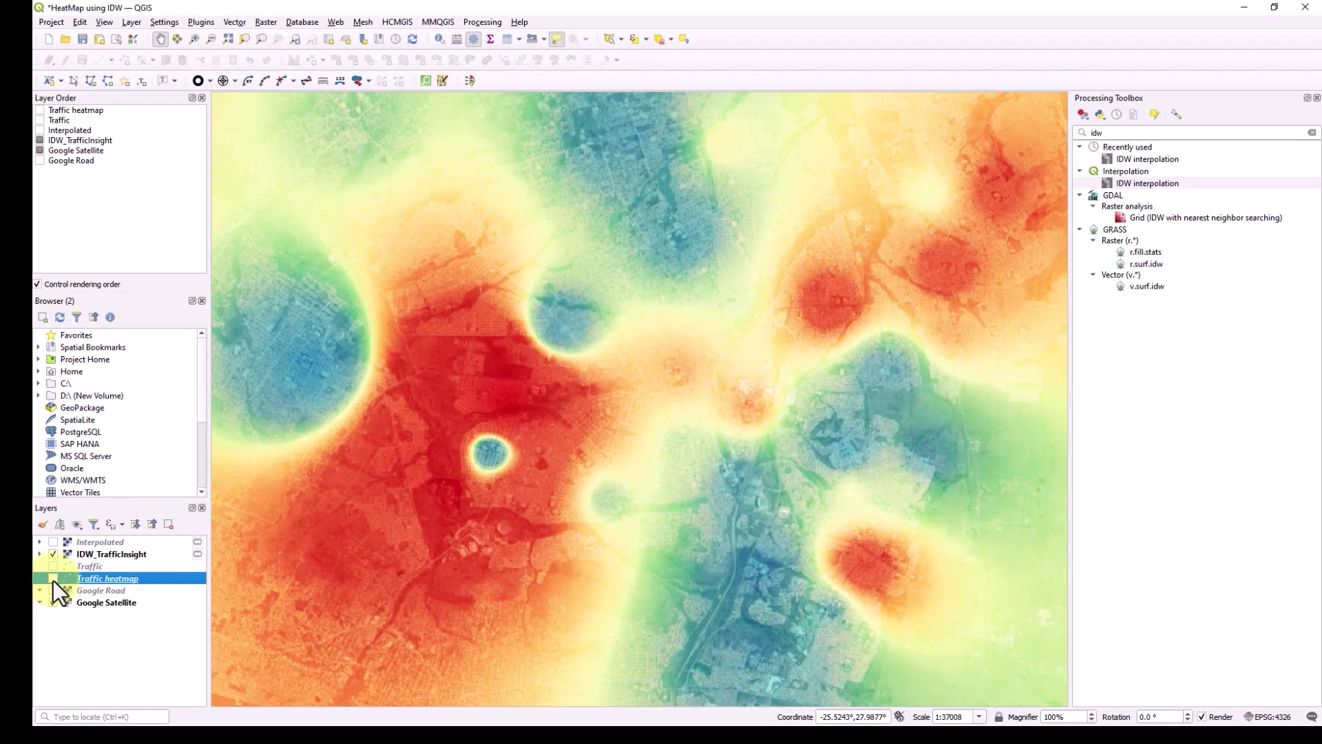
{"action": "left_click", "coordinate": [53, 555]}
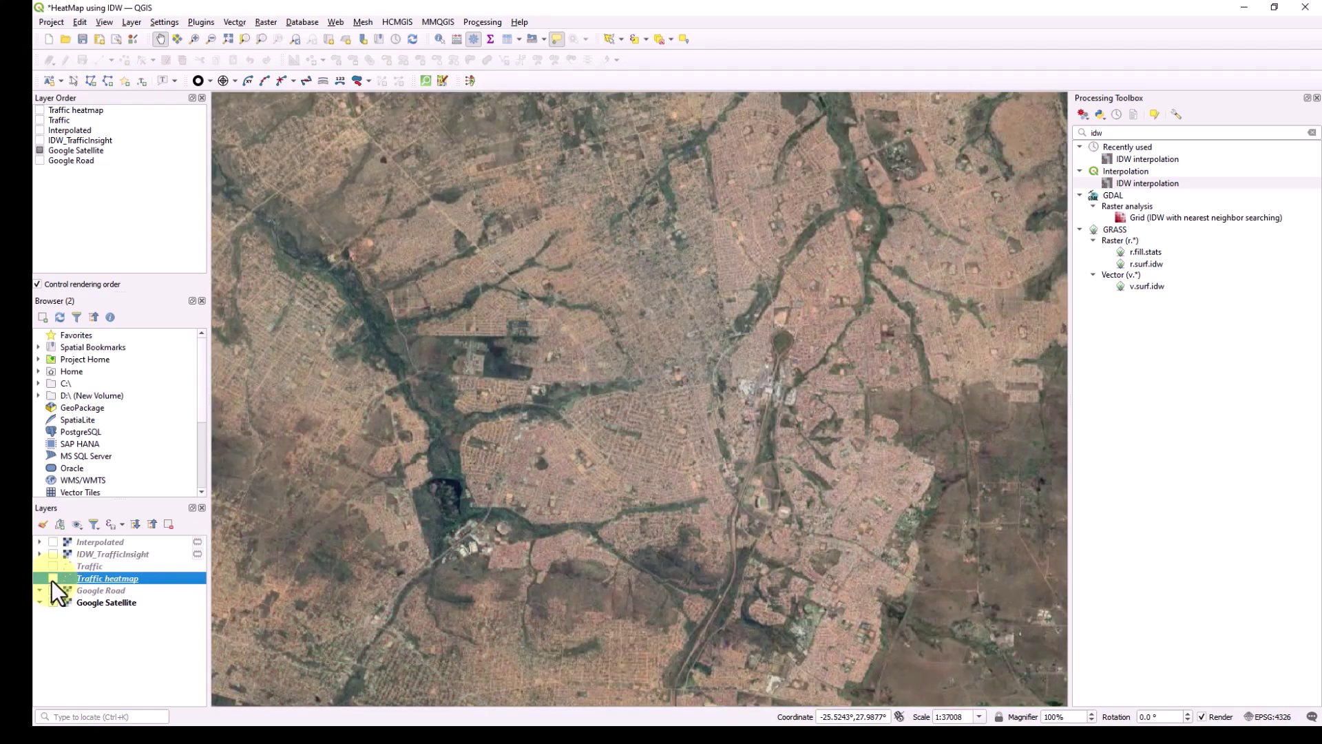
{"action": "left_click", "coordinate": [53, 579]}
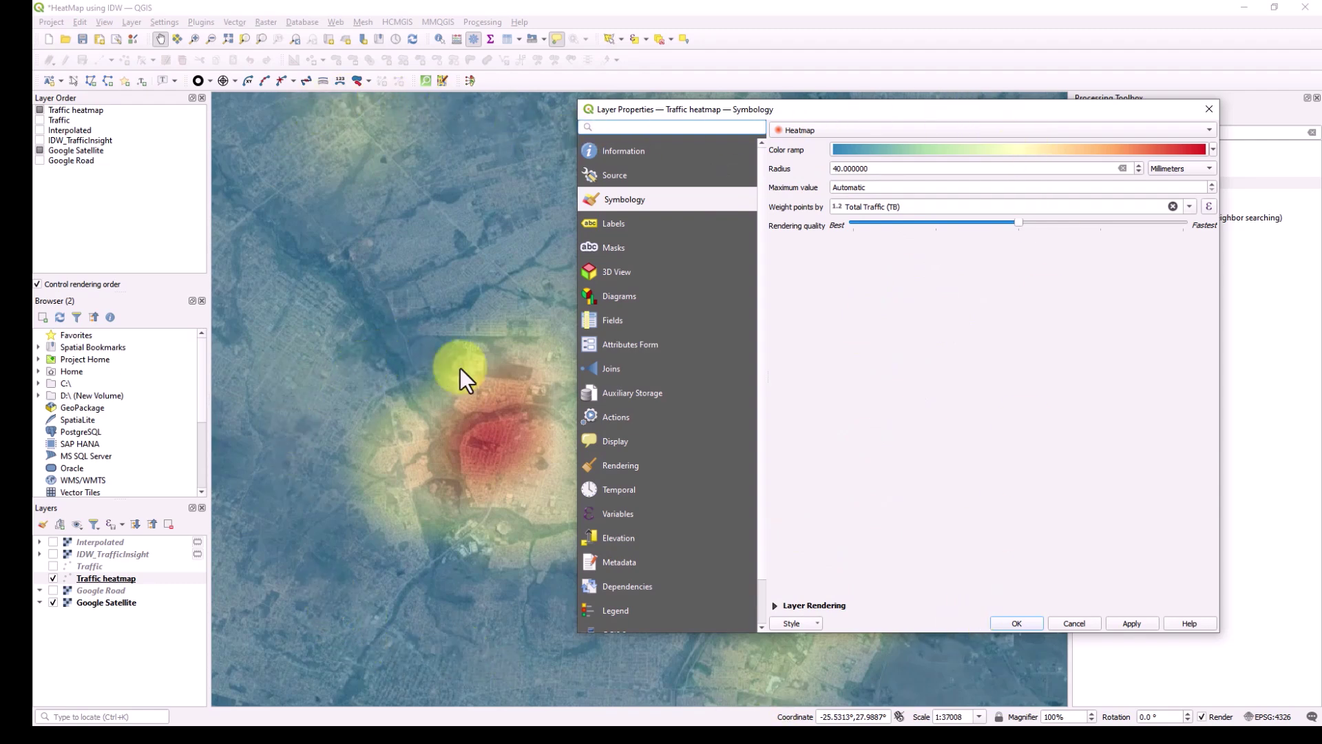
Raise the Traffic heatmap's Layer Rendering opacity from 50% to 100% and apply
{"action": "left_click", "coordinate": [775, 605]}
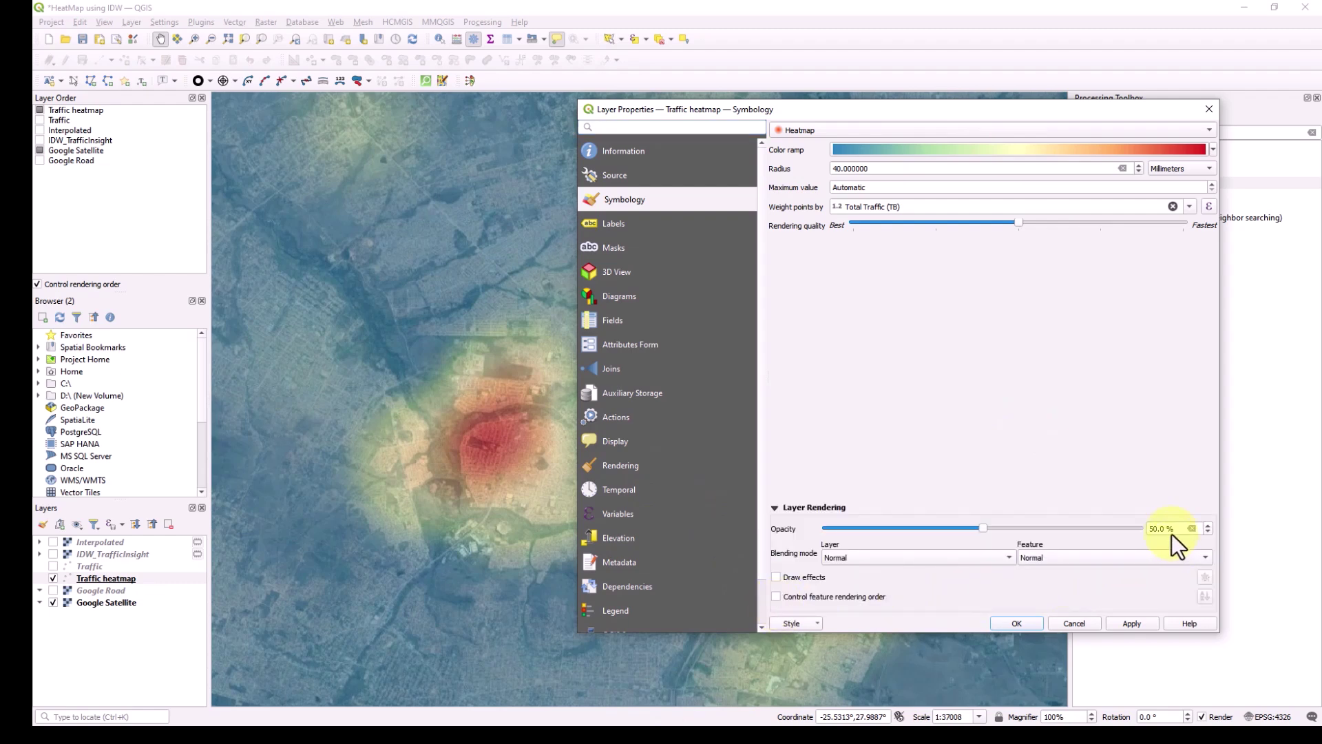
{"action": "left_click_drag", "start_coordinate": [1175, 527], "coordinate": [1120, 527]}
{"action": "left_click_drag", "start_coordinate": [983, 528], "coordinate": [1152, 535]}
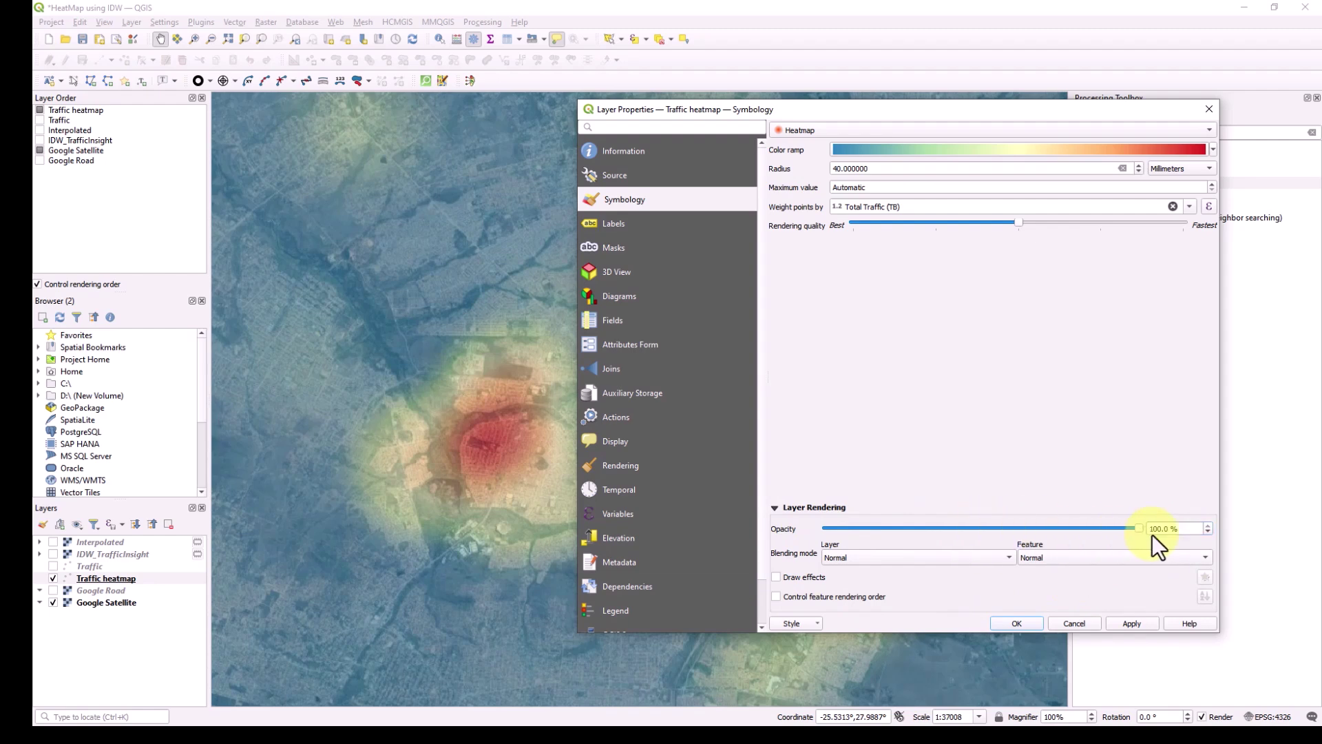
{"action": "left_click", "coordinate": [1135, 622]}
{"action": "left_click", "coordinate": [1011, 624]}
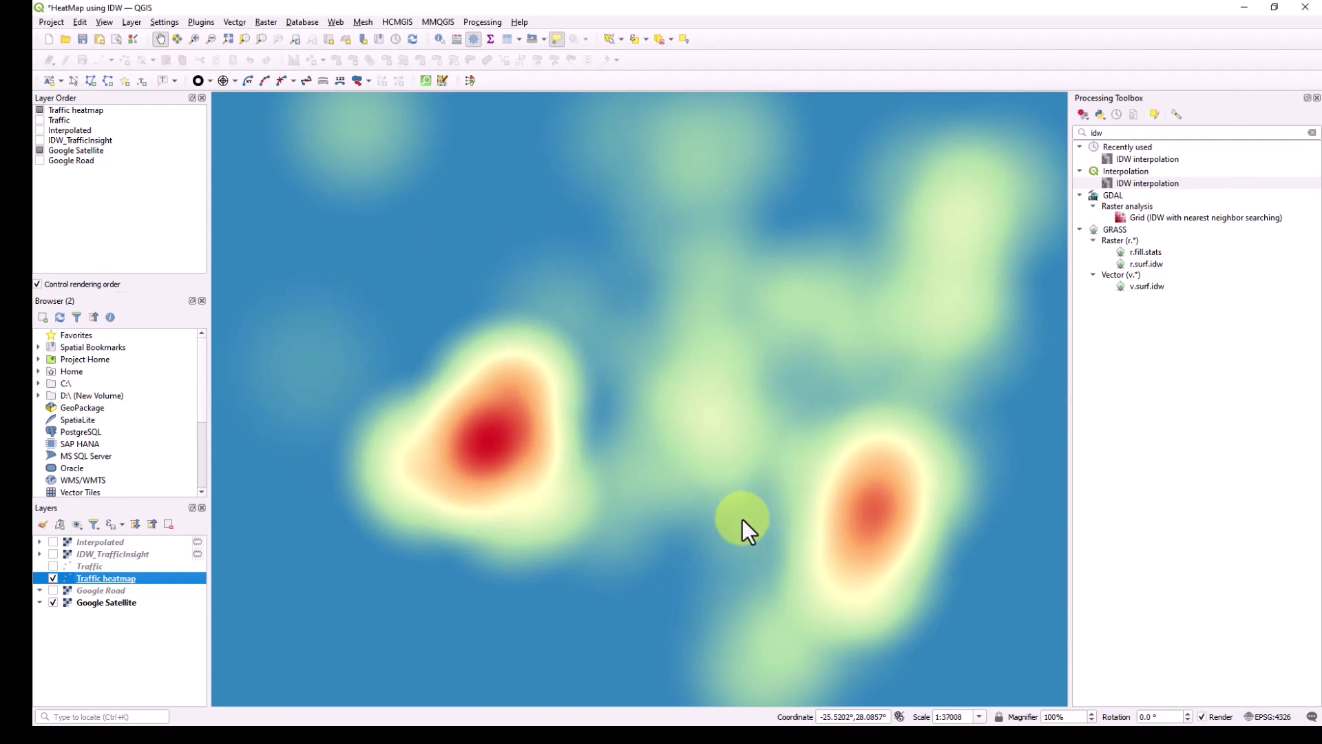
Lower the Traffic heatmap's opacity to about 54% (ending at 52.5%) and apply
{"action": "left_click", "coordinate": [52, 602]}
{"action": "left_click", "coordinate": [52, 602]}
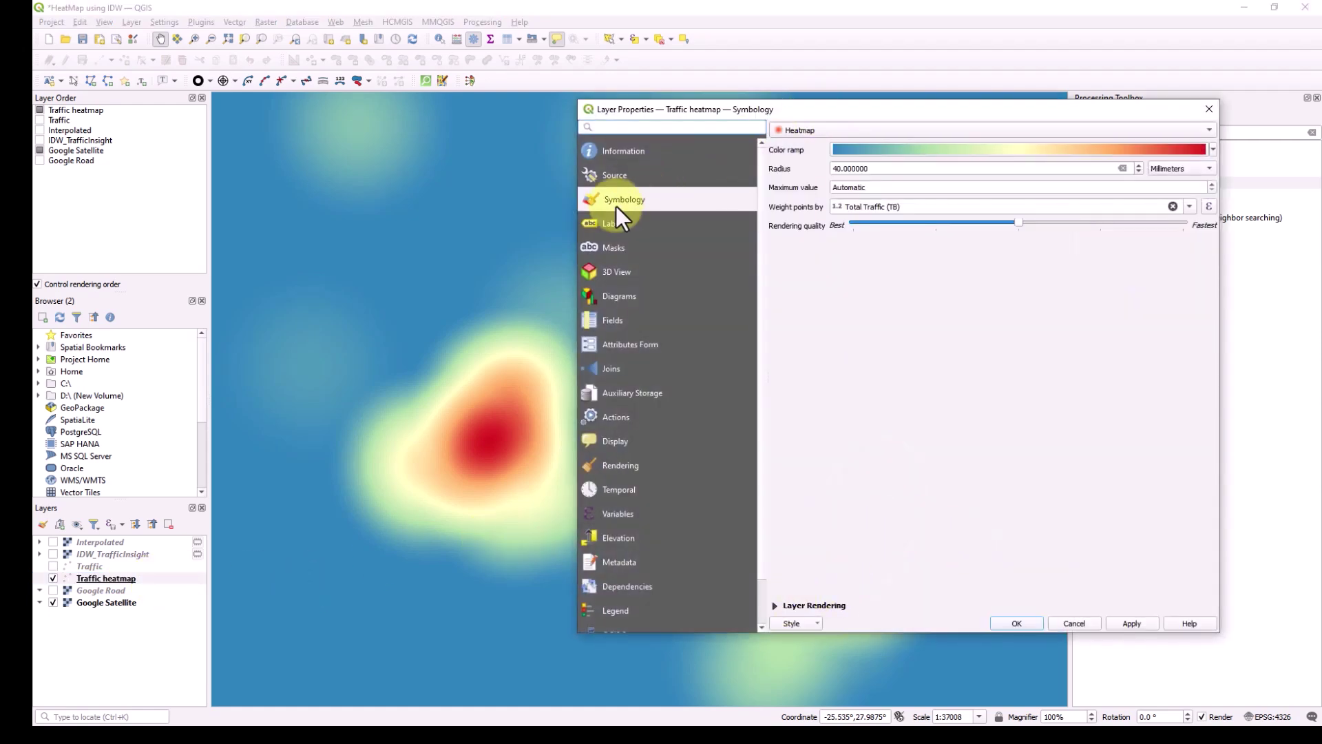
{"action": "left_click", "coordinate": [775, 605]}
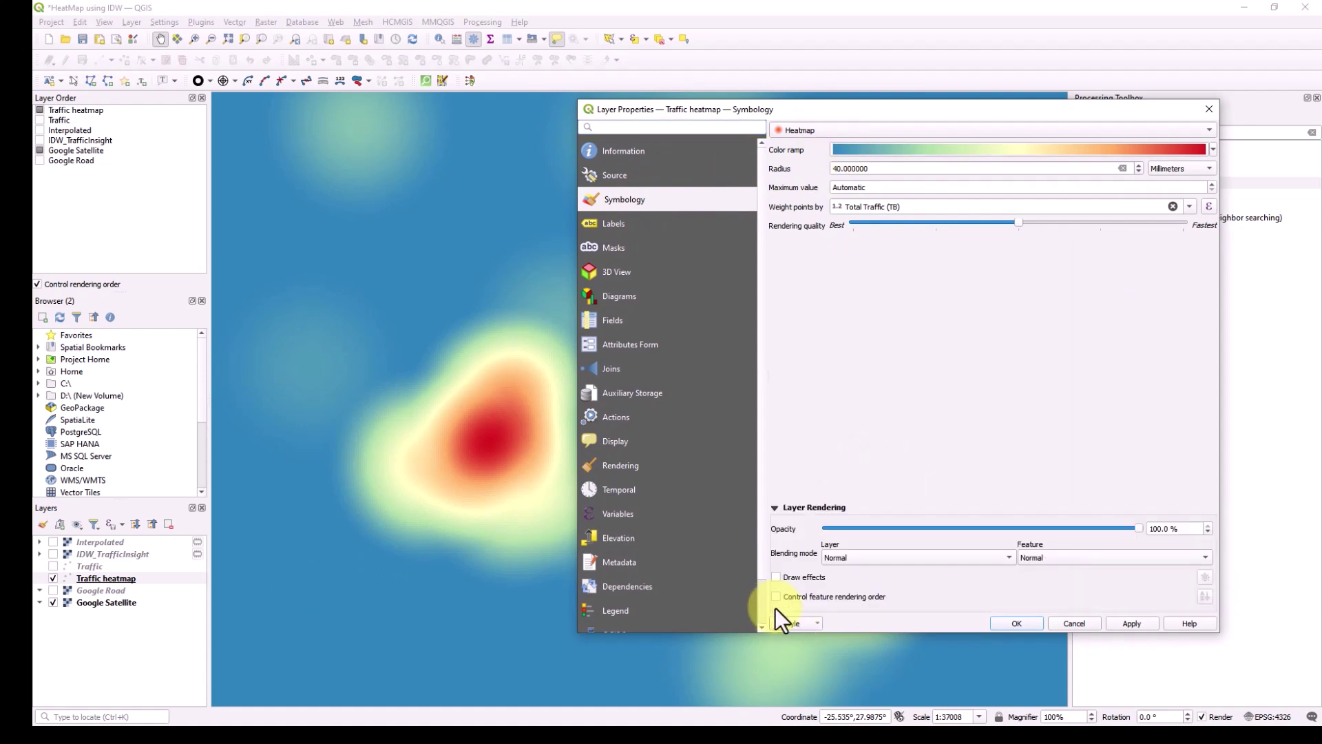
{"action": "left_click", "coordinate": [1159, 529]}
{"action": "left_click_drag", "start_coordinate": [1139, 528], "coordinate": [995, 527]}
{"action": "left_click", "coordinate": [1133, 624]}
{"action": "left_click", "coordinate": [1017, 623]}
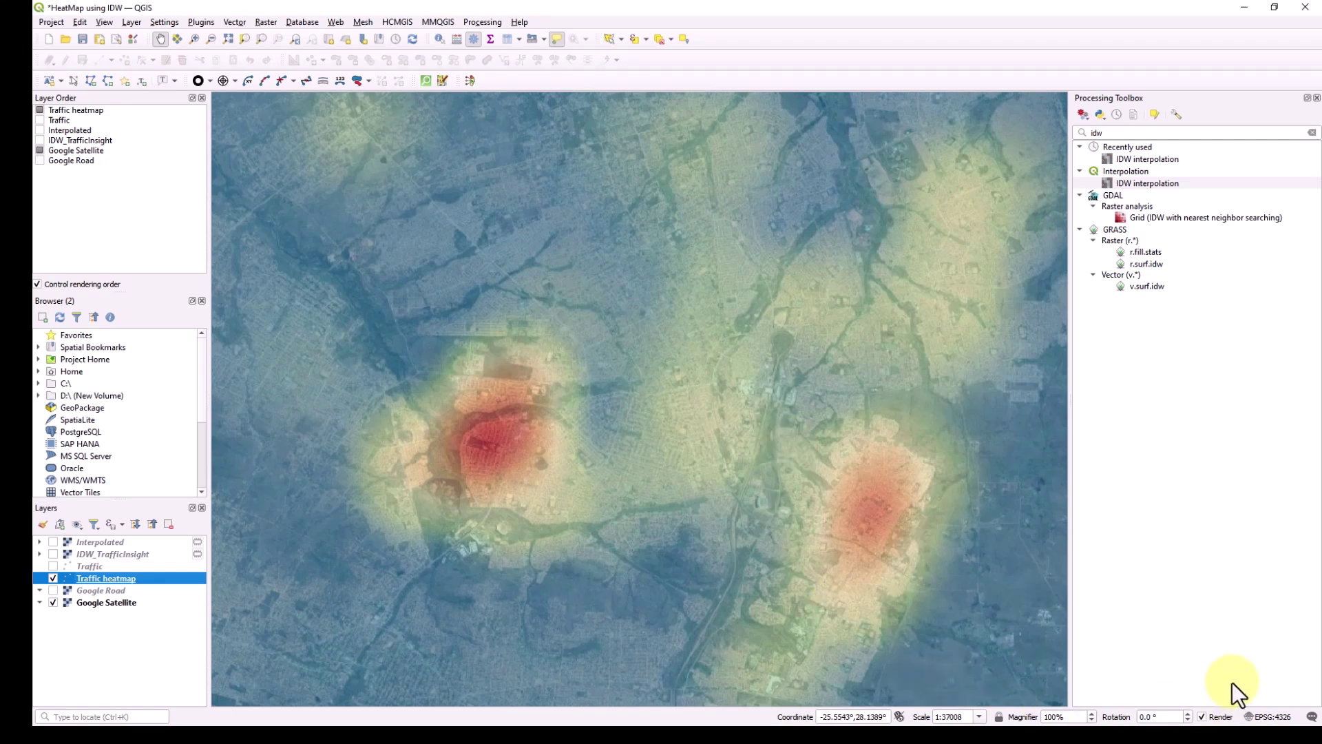
Hide Traffic heatmap, show IDW_TrafficInsight, and bring up its layer properties
{"action": "left_click", "coordinate": [53, 578]}
{"action": "left_click", "coordinate": [53, 554]}
{"action": "left_click", "coordinate": [110, 554]}
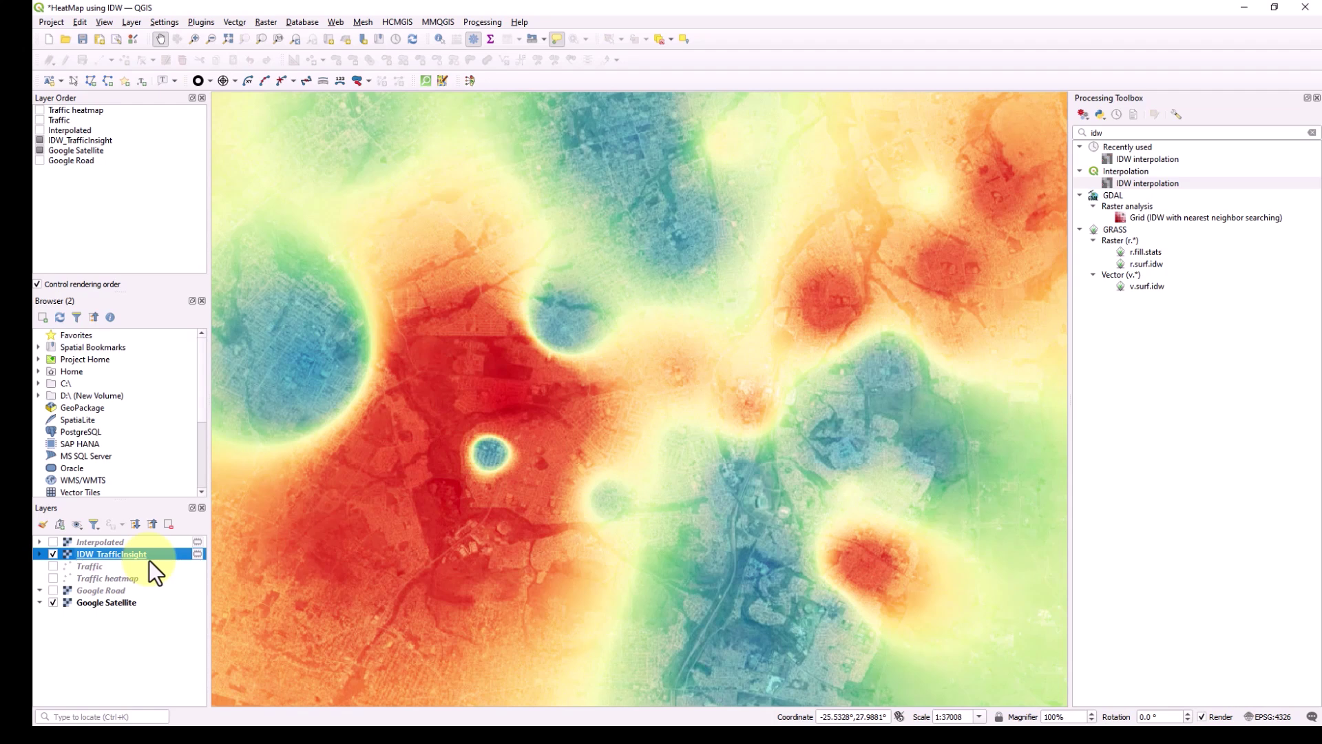
{"action": "left_click", "coordinate": [916, 468]}
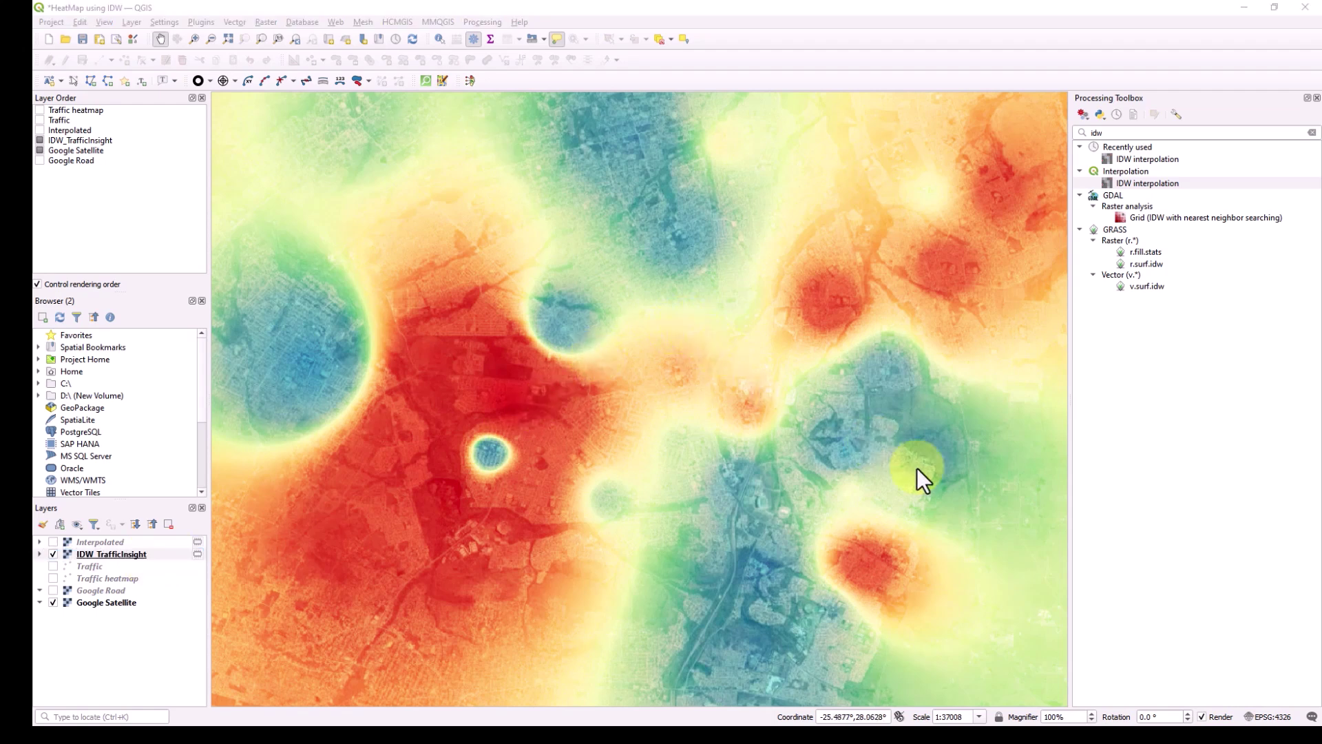
{"action": "double_click", "coordinate": [151, 555]}
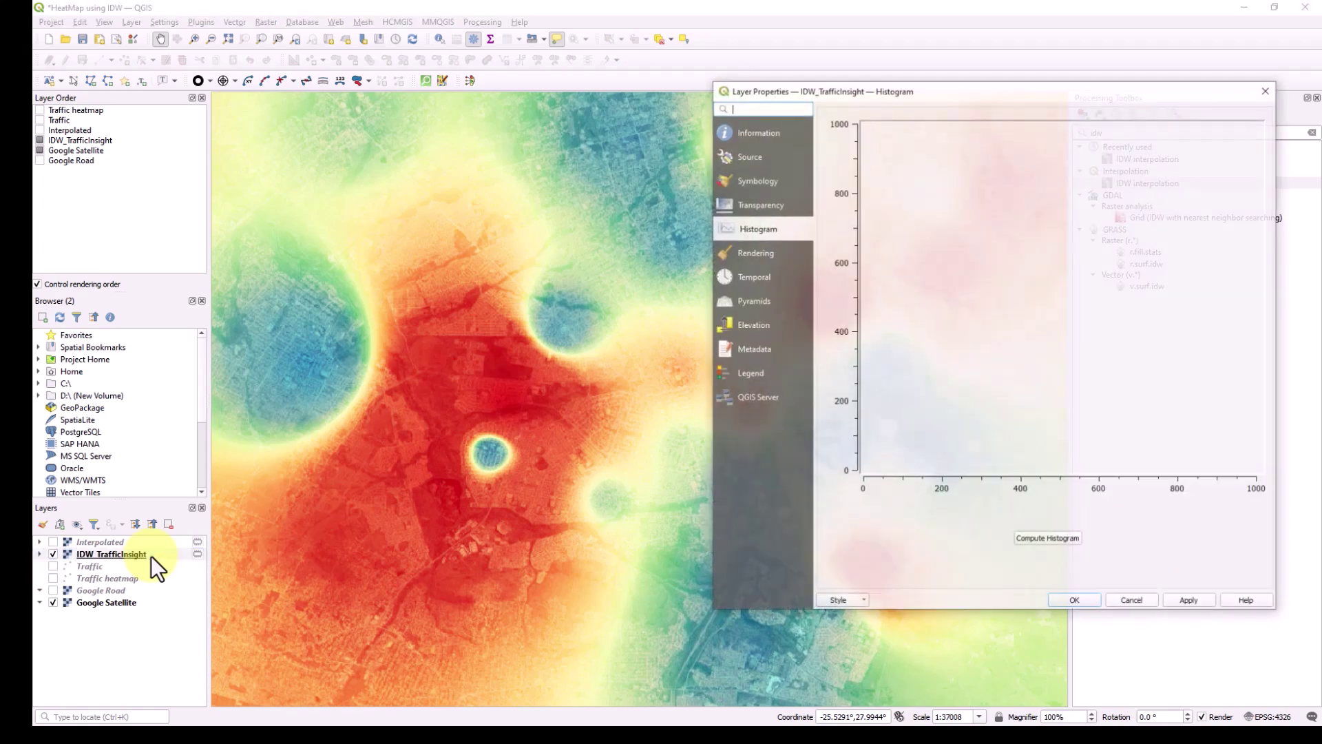
Compute the IDW_TrafficInsight raster histogram on the Histogram page
{"action": "left_click", "coordinate": [754, 141]}
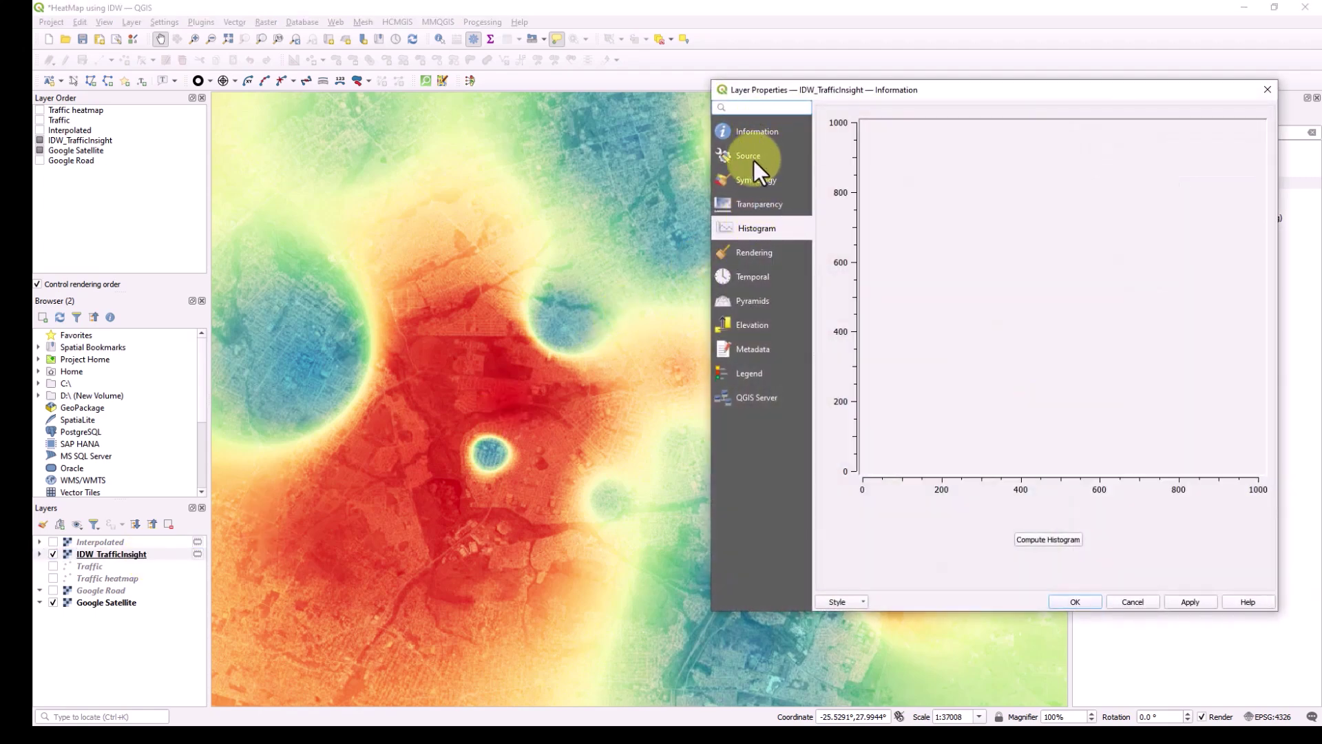
{"action": "left_click", "coordinate": [753, 177]}
{"action": "left_click", "coordinate": [761, 233]}
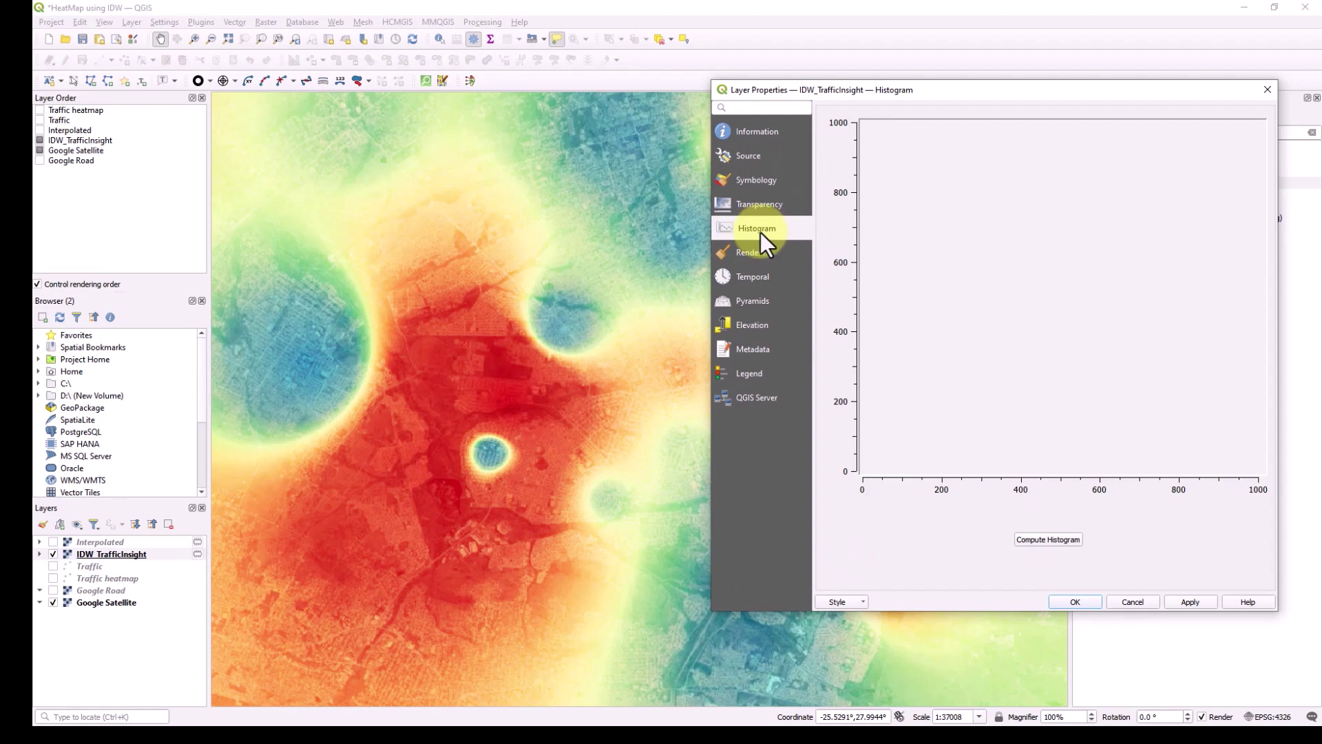
{"action": "left_click_drag", "start_coordinate": [1007, 93], "coordinate": [807, 99]}
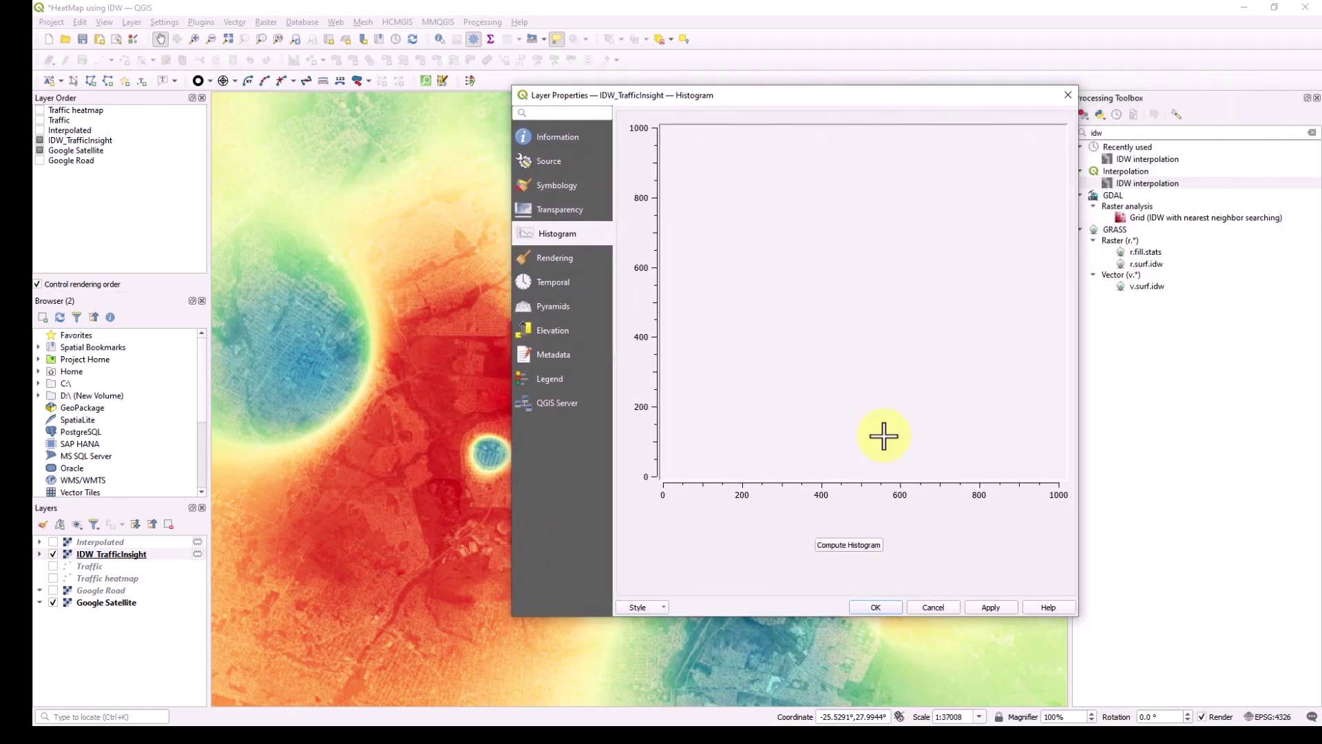
{"action": "left_click", "coordinate": [847, 548]}
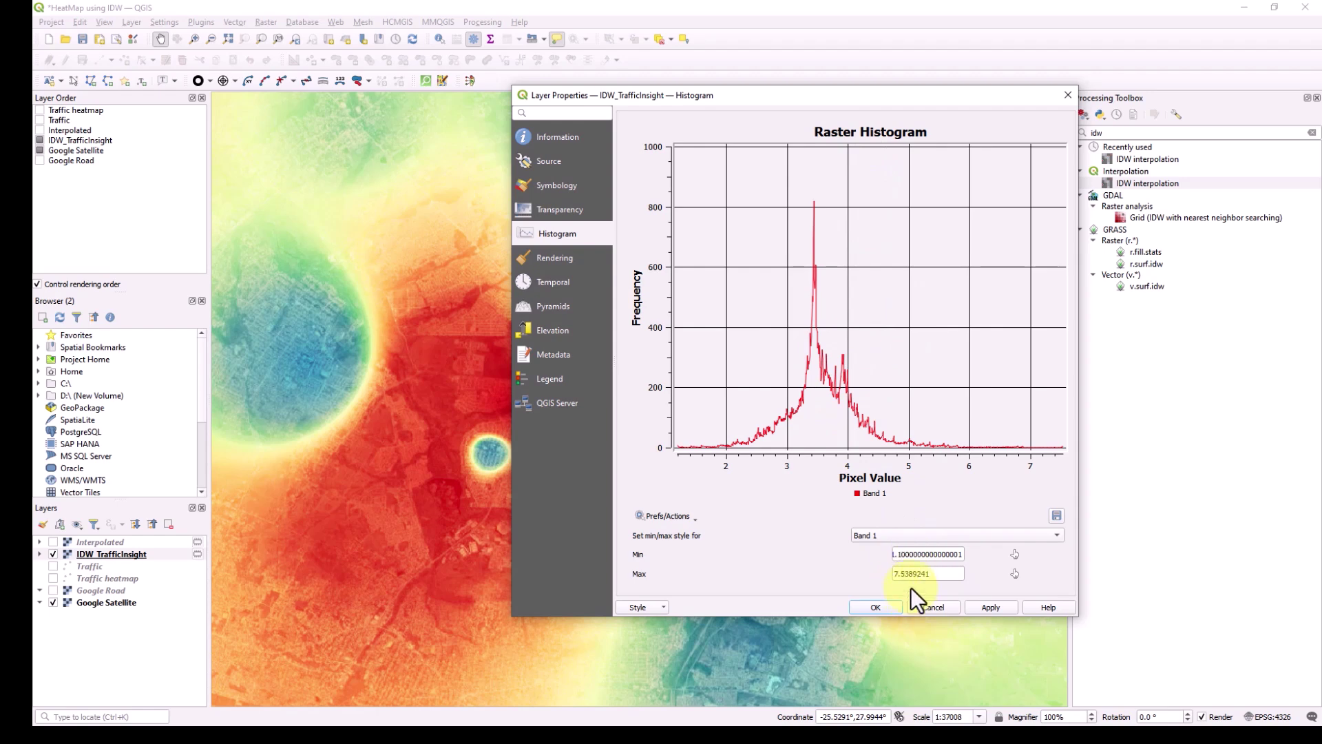
{"action": "left_click_drag", "start_coordinate": [831, 98], "coordinate": [702, 81]}
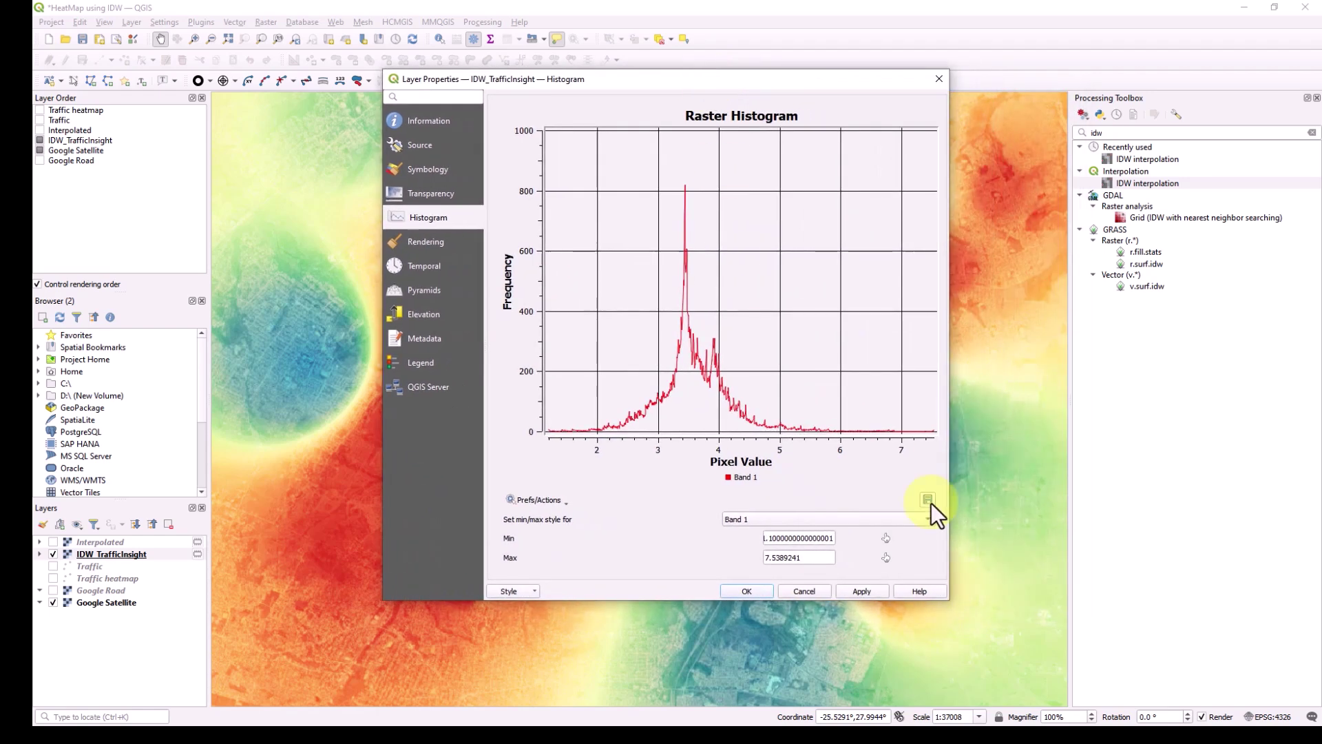